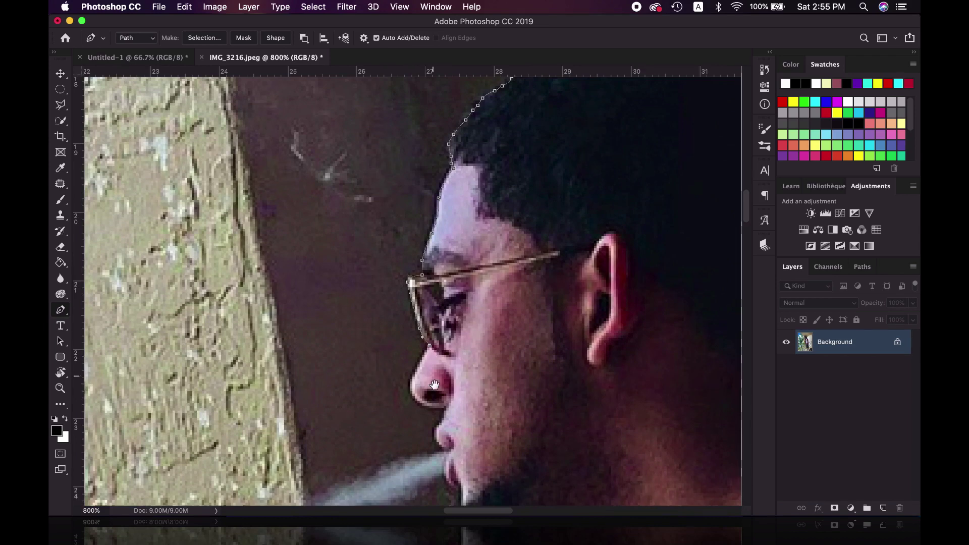
- Trace the Pen path around the man's nose and down his chin
drag(434, 384, 429, 210)
click(441, 236)
drag(439, 303, 399, 131)
click(414, 160)
click(414, 187)
click(414, 207)
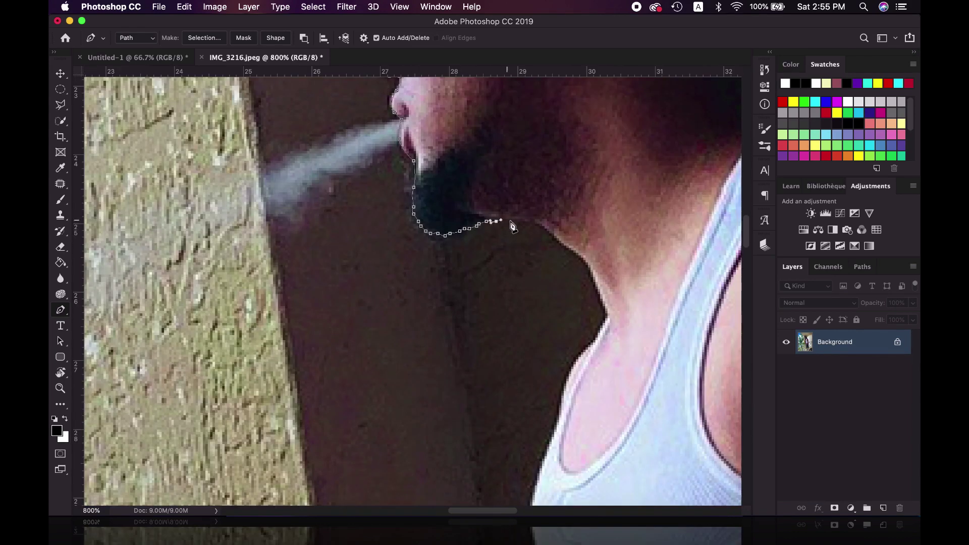
click(538, 221)
drag(570, 248, 448, 168)
- Continue the path down the arm's edge and along the hand
scroll(476, 268, down, 10)
click(395, 140)
click(390, 212)
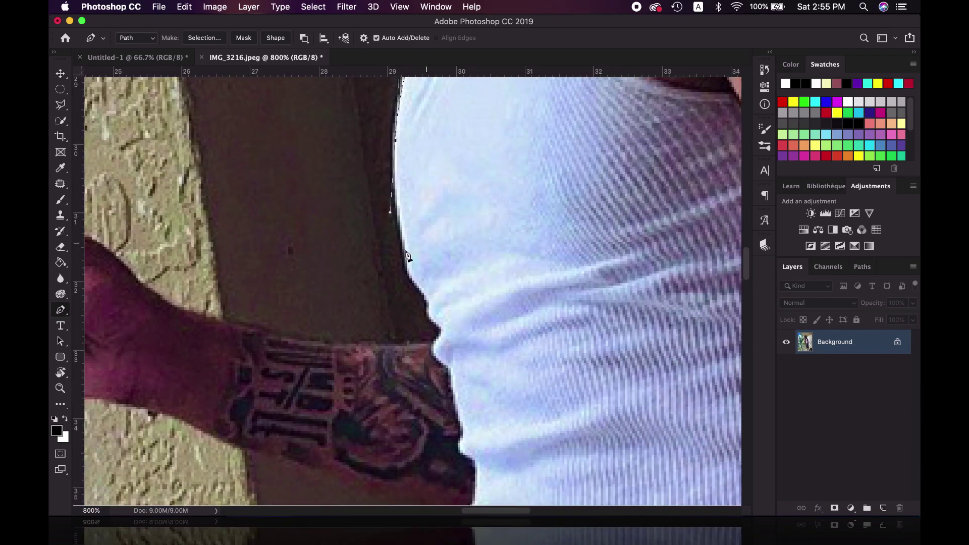
scroll(271, 339, left, 10)
click(439, 329)
click(459, 343)
click(480, 356)
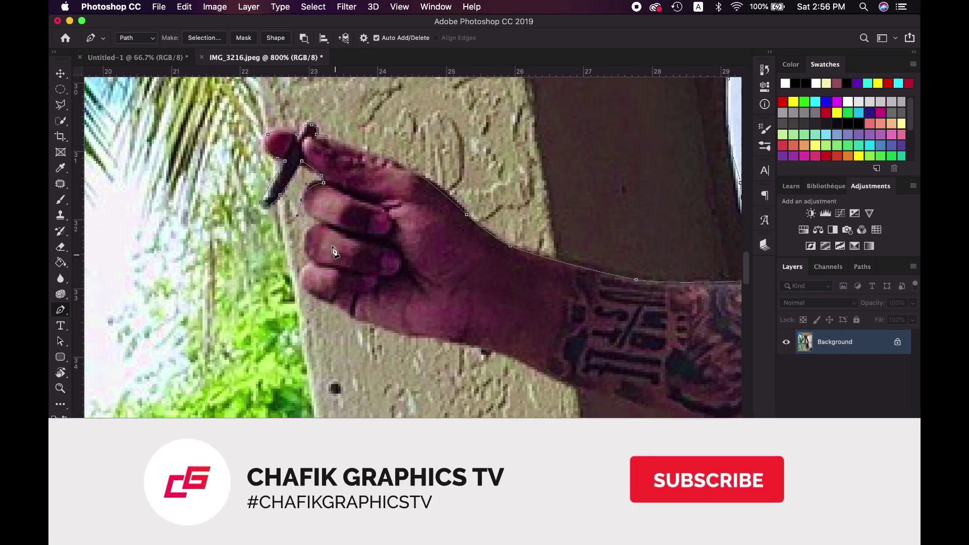
- Outline the fingers and the cigarette with anchor points
scroll(243, 302, down, 3)
scroll(244, 302, left, 1)
click(323, 182)
click(321, 223)
click(311, 265)
click(314, 295)
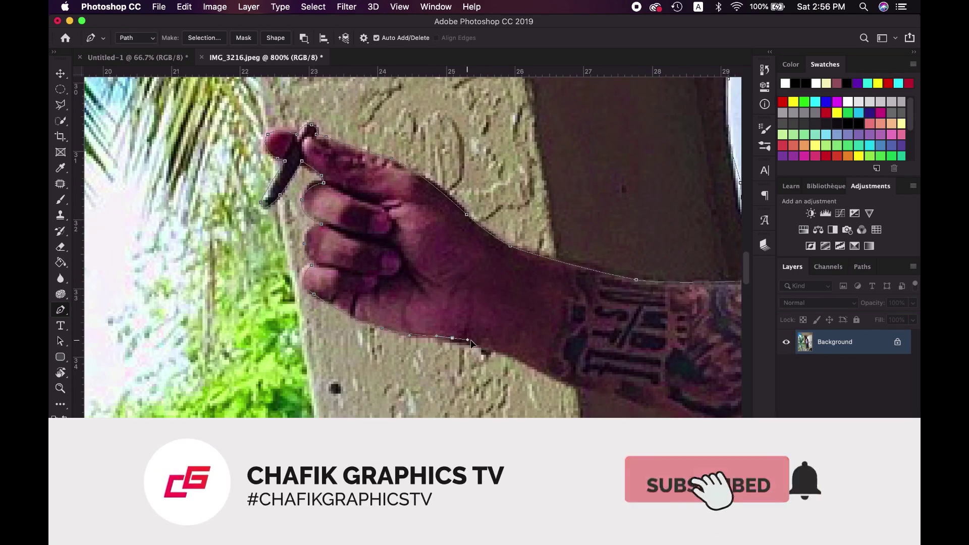
- Extend the path down the shirt edge and onto the jeans
drag(326, 302, 282, 135)
click(323, 334)
click(329, 360)
scroll(423, 139, down, 5)
scroll(423, 139, left, 2)
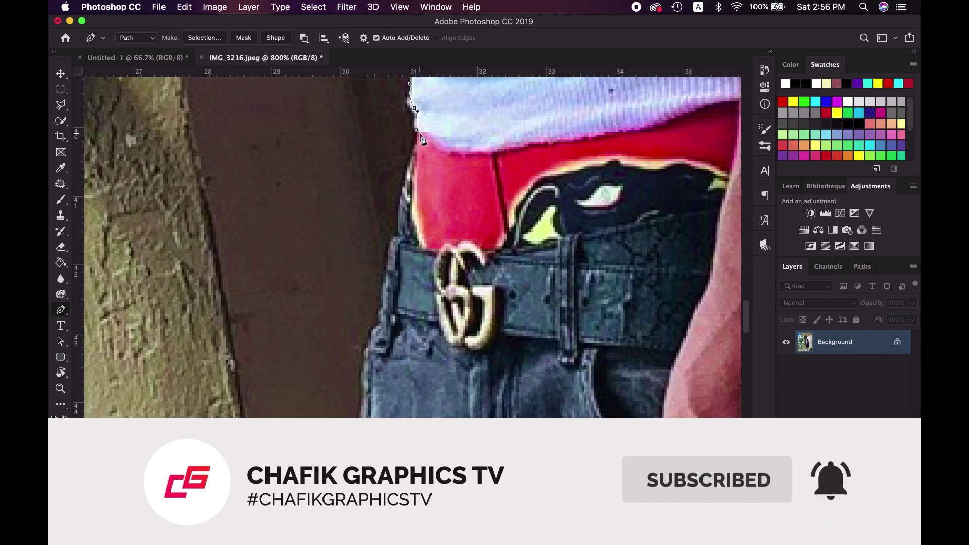
scroll(390, 274, down, 3)
click(356, 308)
scroll(356, 308, down, 3)
scroll(355, 308, right, 2)
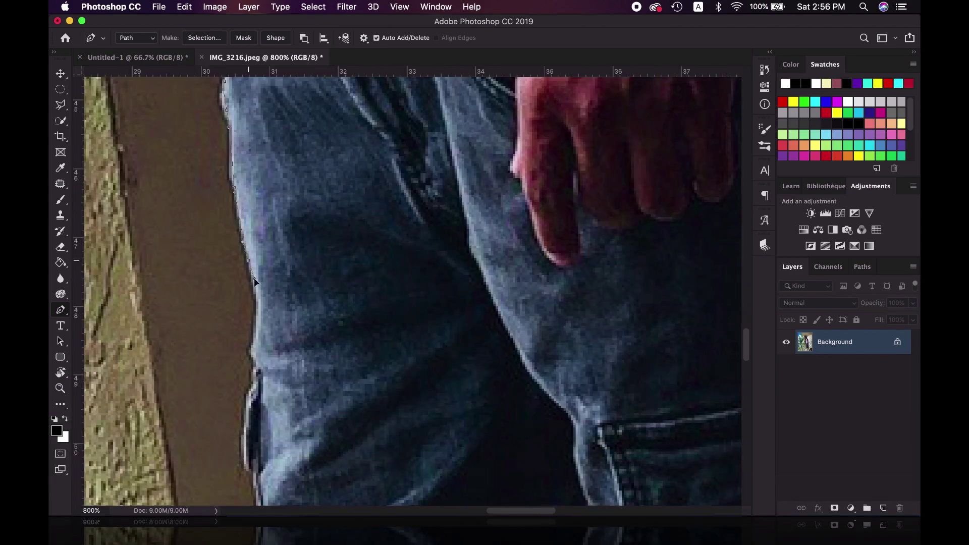
scroll(255, 484, down, 5)
scroll(255, 484, left, 1)
- Trace down the leg around the first shoe's edge and sole
drag(376, 414, 341, 159)
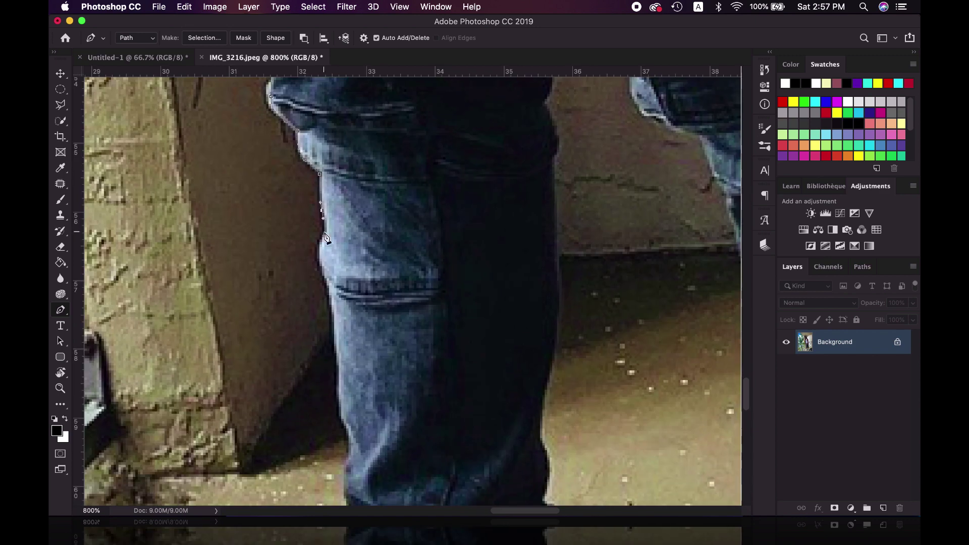
scroll(494, 187, down, 3)
scroll(494, 186, left, 2)
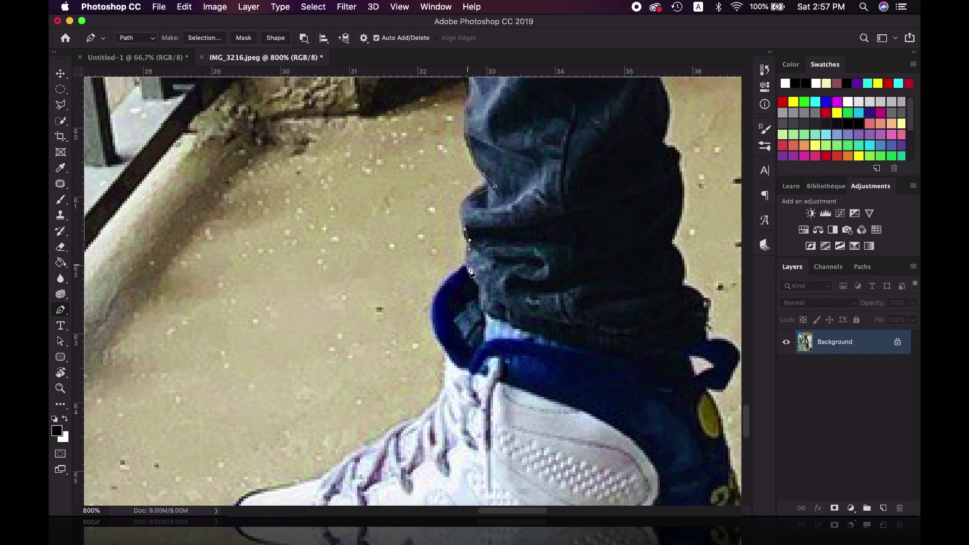
scroll(452, 386, down, 3)
scroll(452, 387, left, 2)
click(560, 164)
click(550, 177)
click(529, 194)
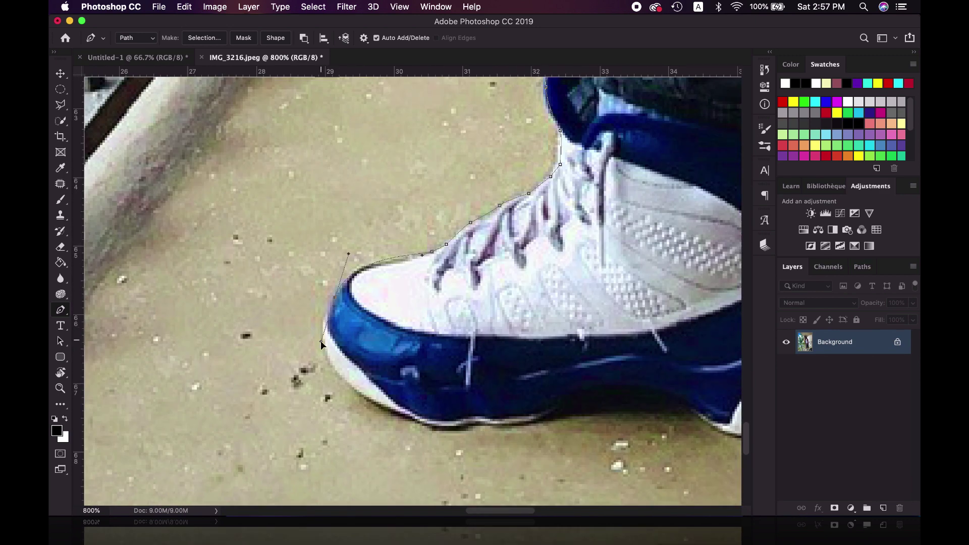
click(633, 389)
click(673, 399)
- Bring the path up the heel and along the jeans edge
scroll(673, 398, right, 5)
scroll(674, 399, down, 2)
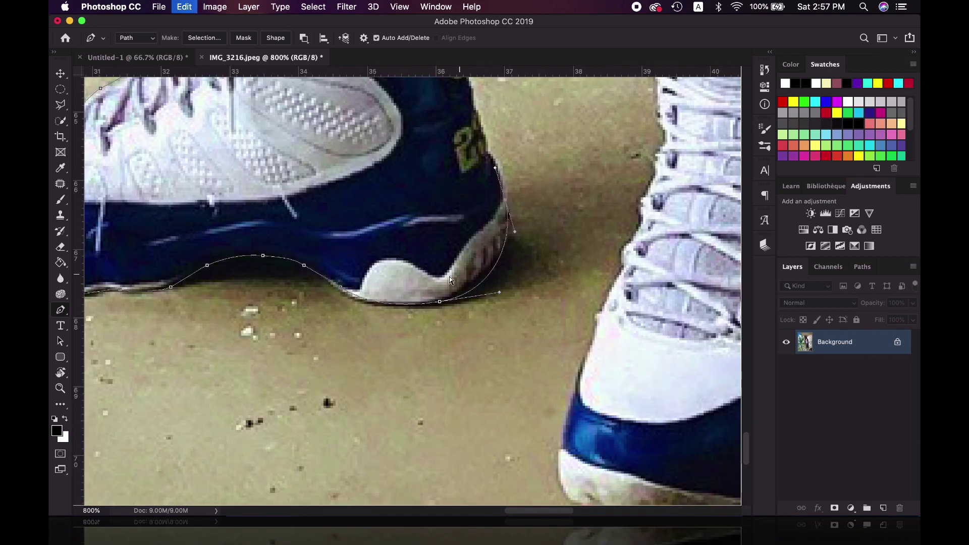
scroll(494, 284, up, 2)
click(484, 228)
scroll(485, 227, up, 3)
scroll(454, 243, up, 2)
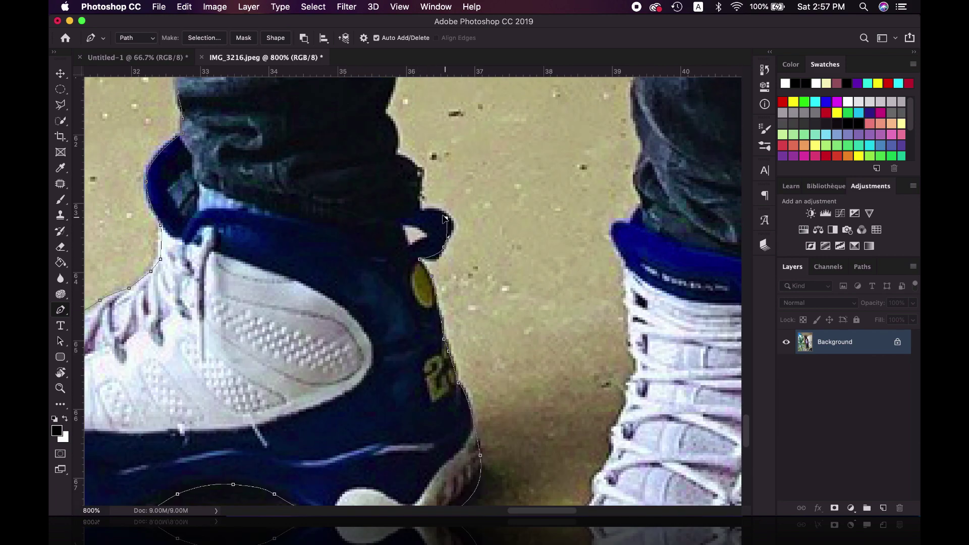
click(424, 237)
scroll(424, 237, up, 3)
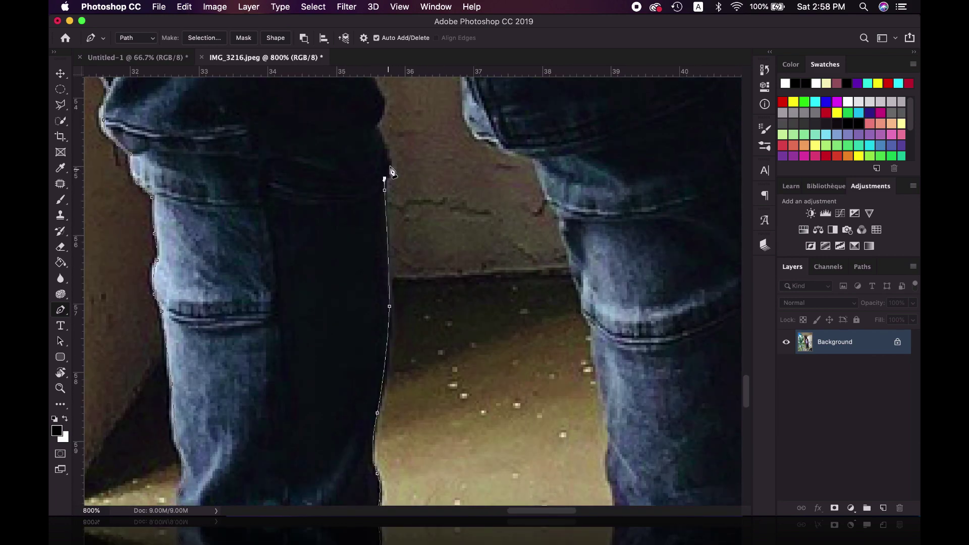
- Outline the second shoe's edge, toe and curved sole
scroll(481, 307, down, 3)
scroll(481, 307, right, 3)
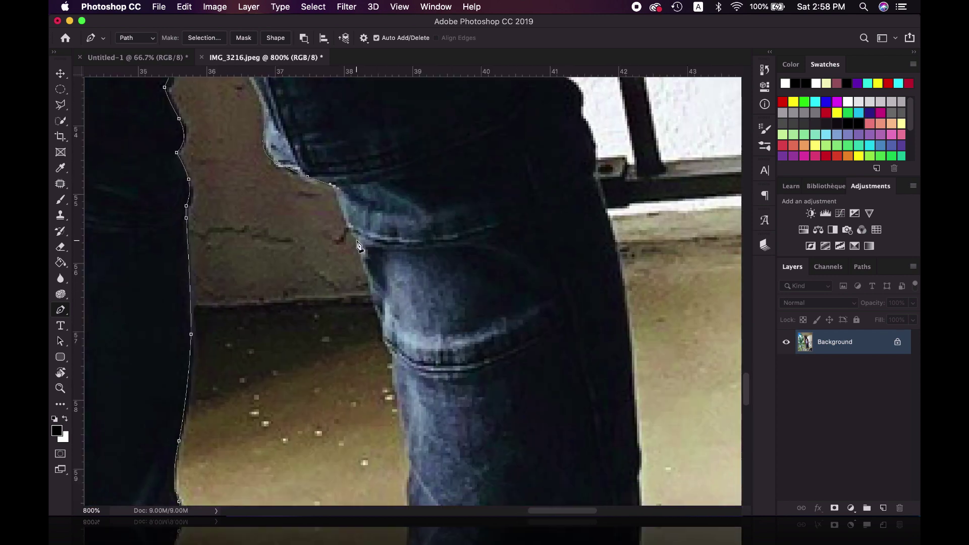
scroll(406, 392, down, 3)
scroll(406, 392, down, 3)
scroll(453, 209, down, 3)
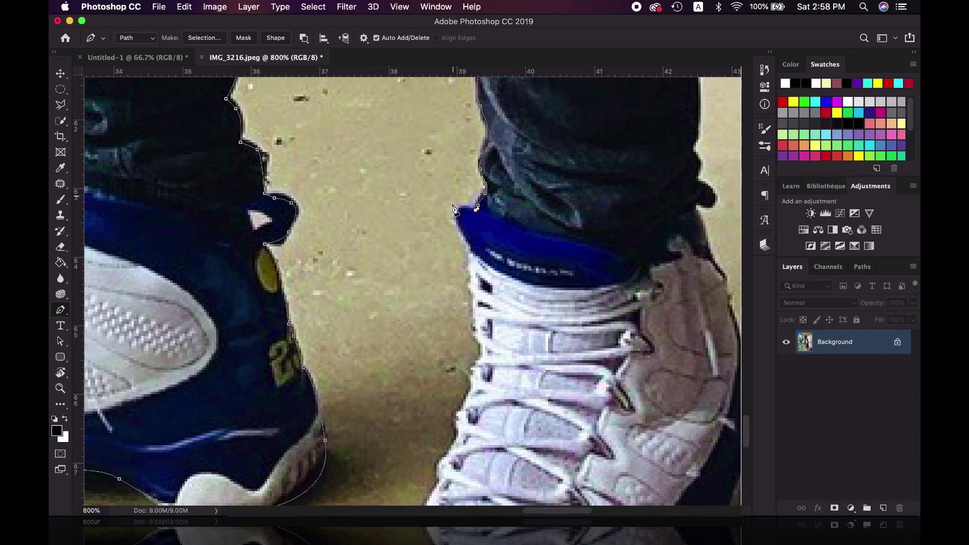
click(477, 374)
click(468, 408)
click(462, 422)
drag(462, 422, 490, 172)
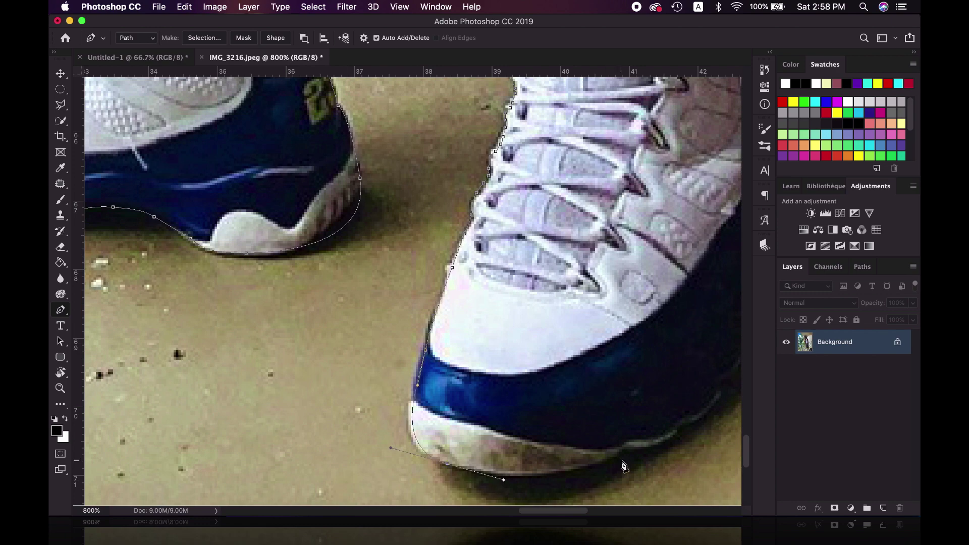
drag(624, 466, 464, 369)
drag(467, 352, 514, 334)
- Trace up the second shoe's right edge and the jeans edge
scroll(565, 290, up, 5)
click(550, 460)
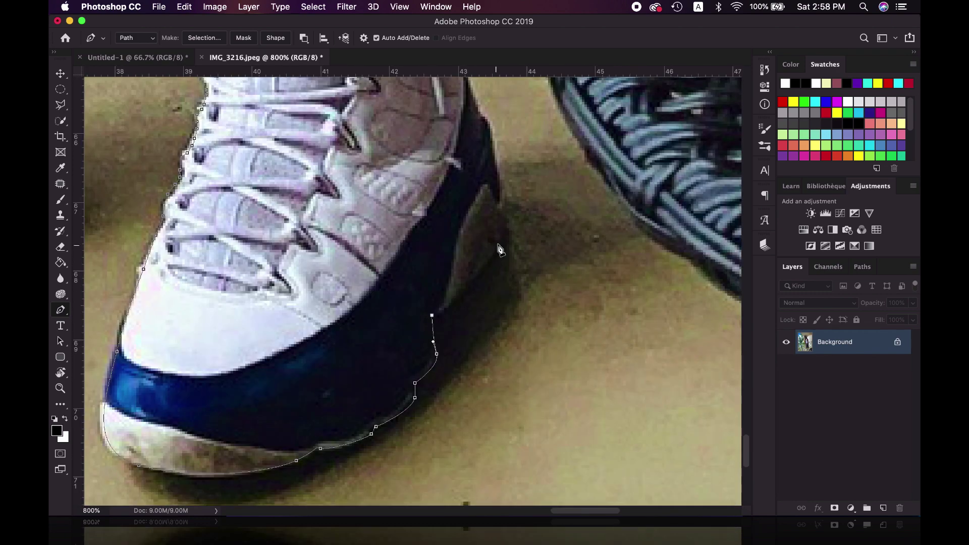
click(527, 384)
scroll(464, 160, up, 5)
drag(475, 278, 470, 246)
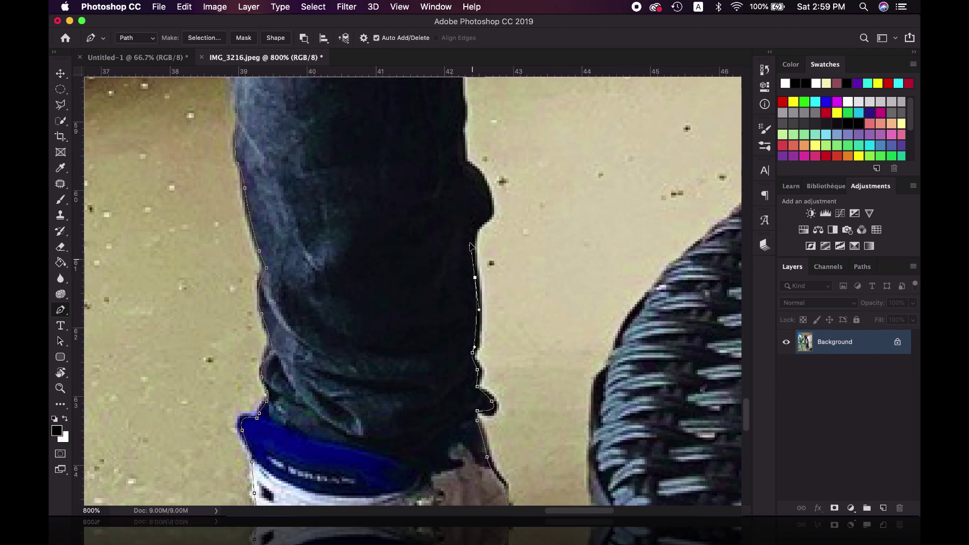
scroll(465, 121, up, 10)
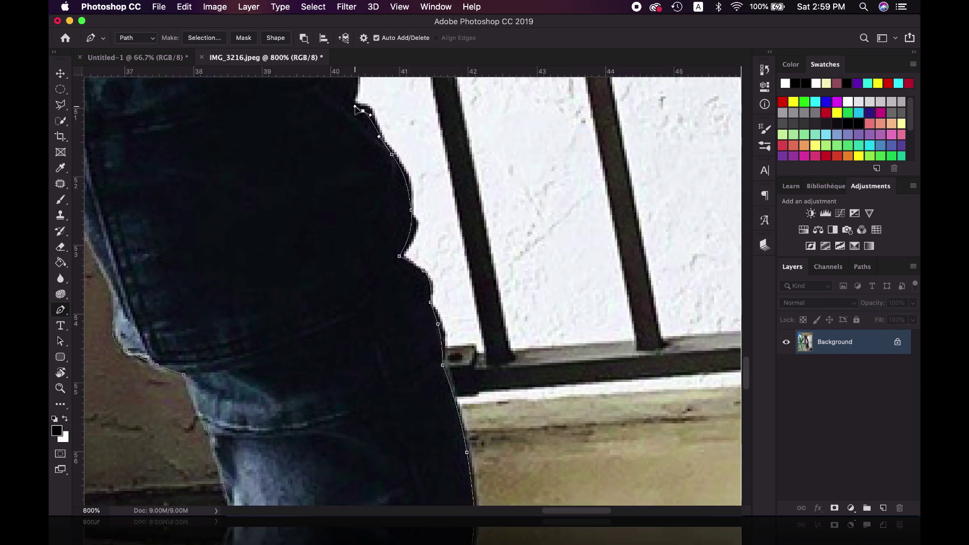
scroll(356, 109, up, 5)
scroll(399, 262, up, 5)
scroll(425, 252, up, 5)
click(438, 263)
click(429, 166)
- Pan back up the figure to the head, where the path began
scroll(433, 306, up, 2)
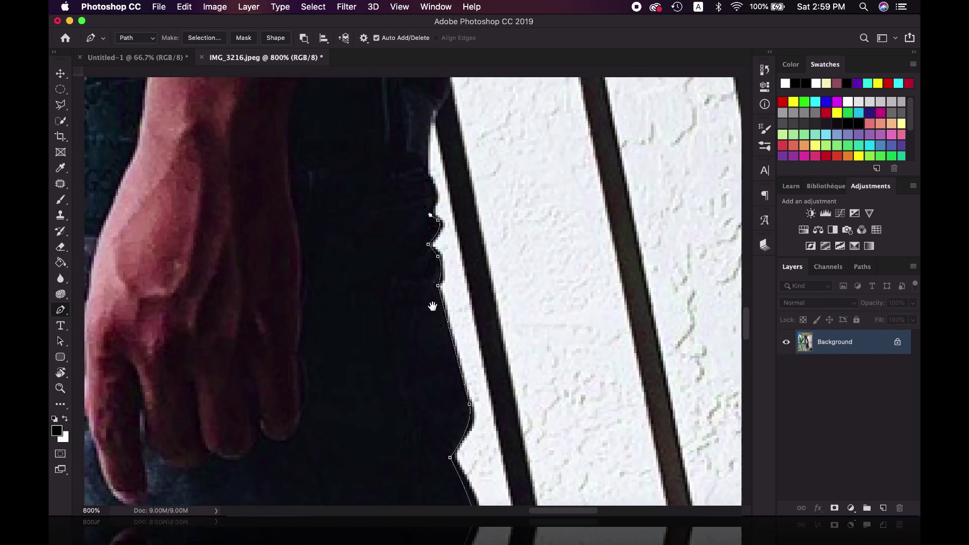
scroll(433, 307, up, 3)
scroll(437, 323, up, 3)
scroll(441, 338, up, 3)
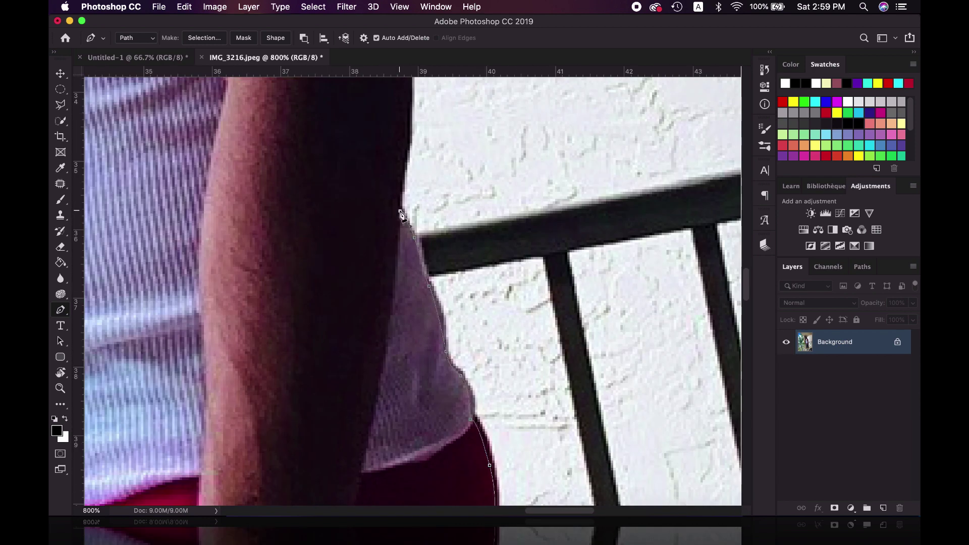
scroll(400, 209, up, 3)
scroll(434, 262, up, 3)
scroll(472, 315, up, 3)
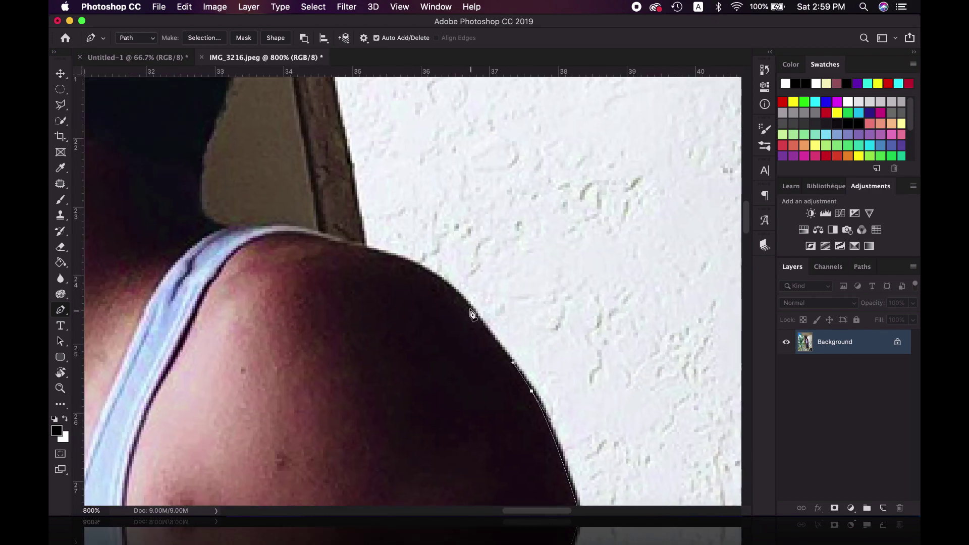
scroll(343, 268, up, 3)
scroll(429, 303, up, 3)
scroll(514, 344, up, 3)
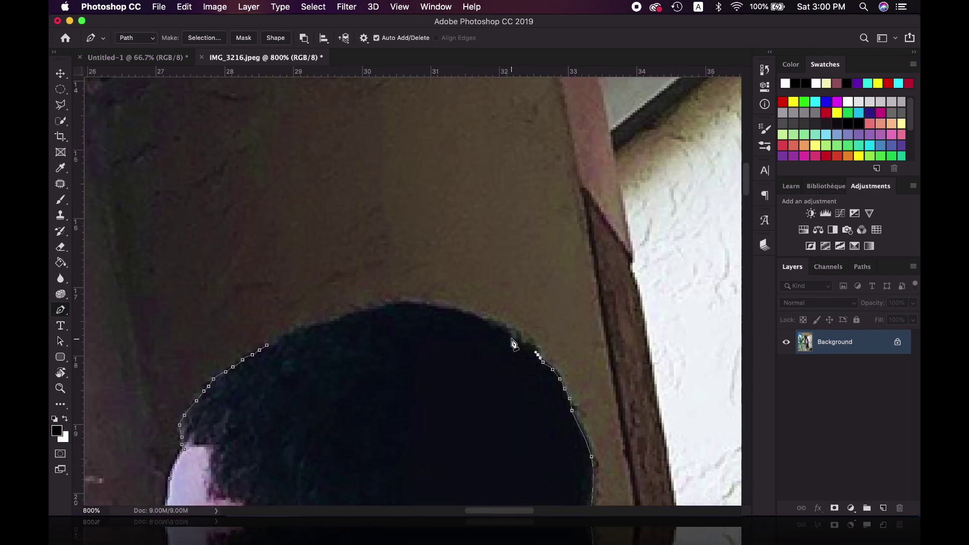
- Close the path, convert it to a selection, and mask the man's layer
click(326, 322)
key(Return)
key(super+0)
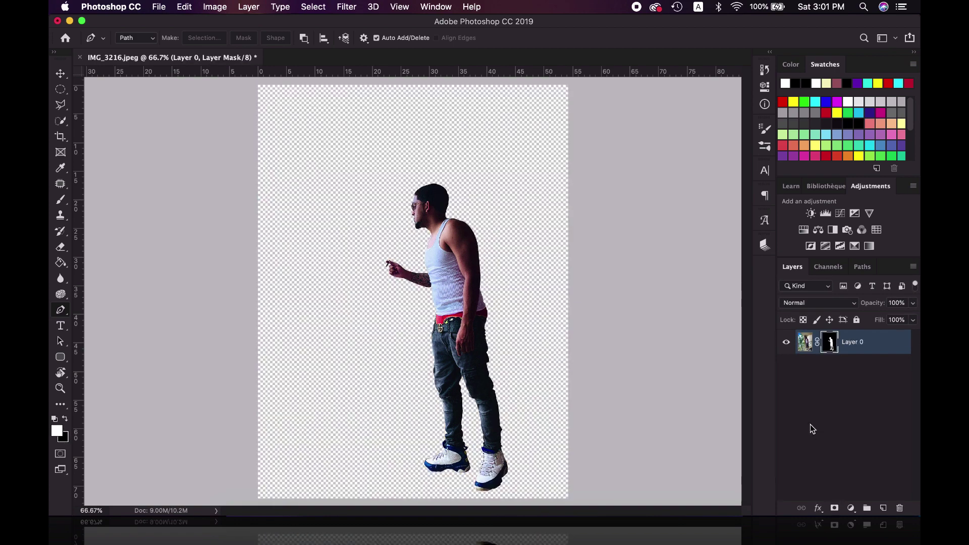
click(834, 508)
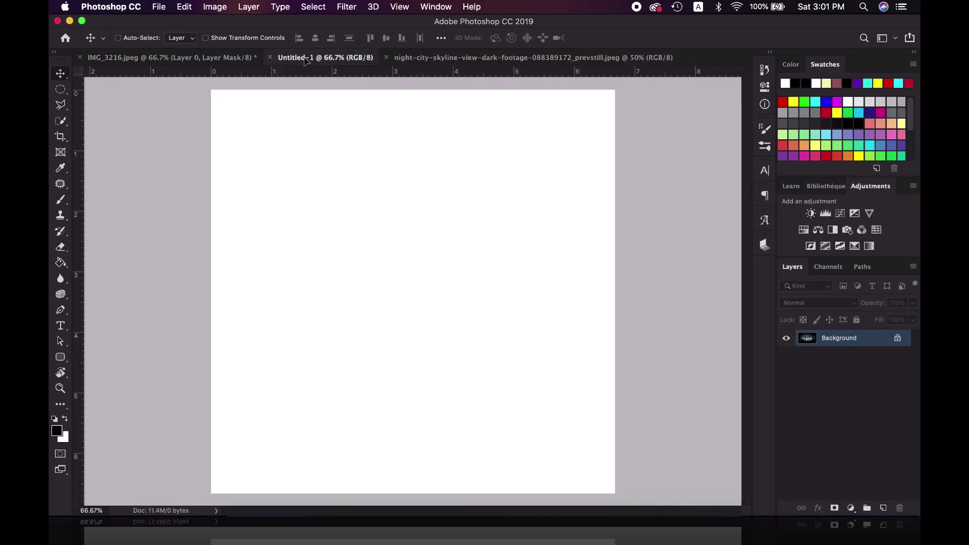
- Bring the night-city image into the cover, scale it to fill, and flip it horizontally
drag(415, 167, 439, 245)
key(super+t)
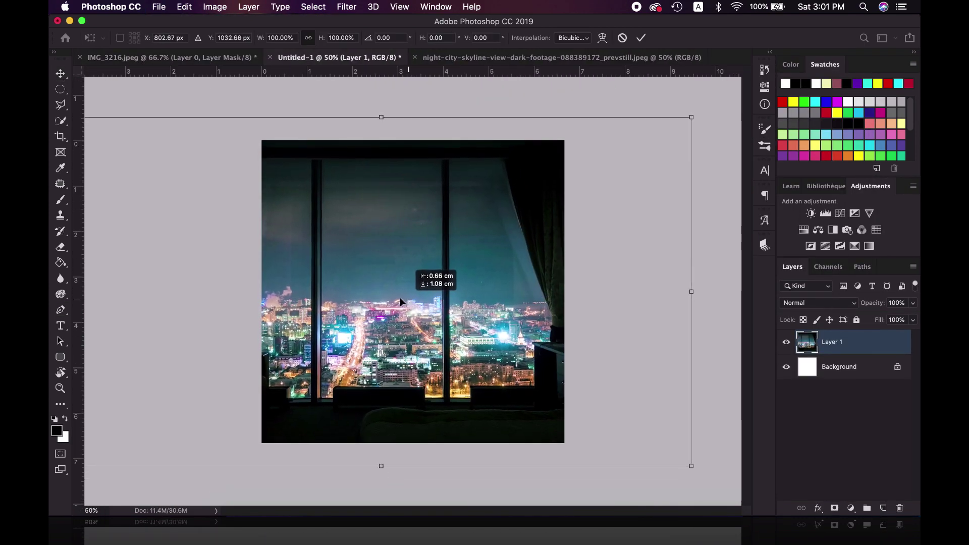
mouse_move(725, 89)
mouse_down()
mouse_move(633, 145)
mouse_move(574, 206)
mouse_up()
key(Return)
click(184, 6)
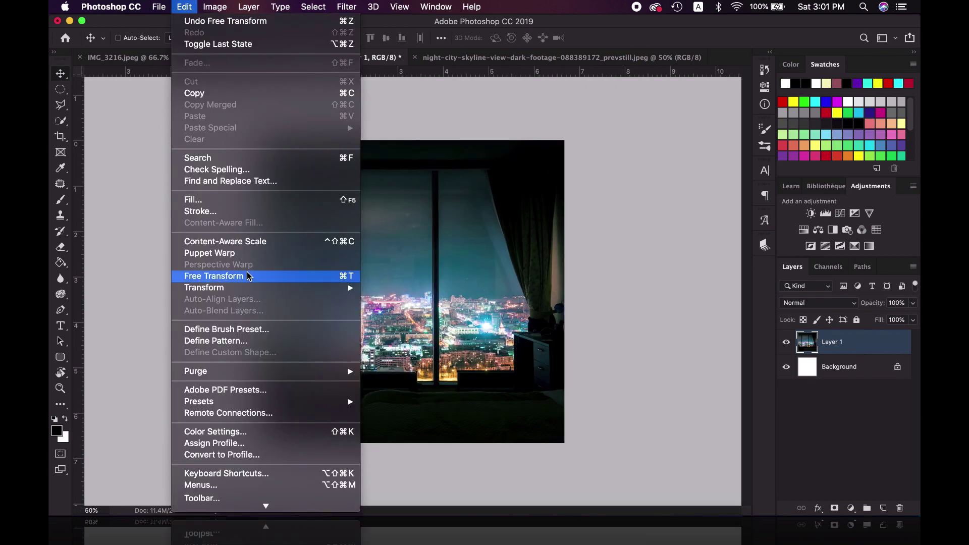
click(404, 430)
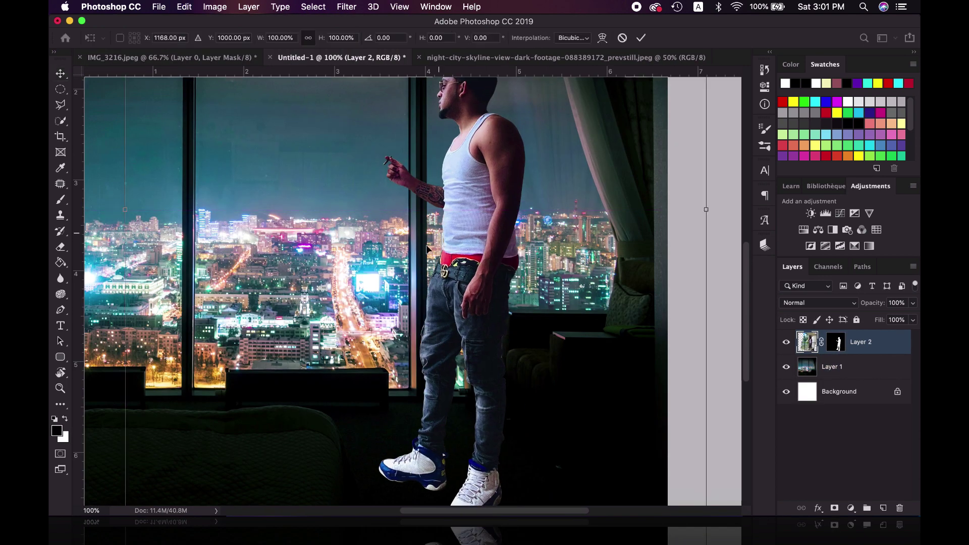
- Apply the man's resize and position him beside the window
key(Return)
key(super+minus)
drag(547, 328, 535, 329)
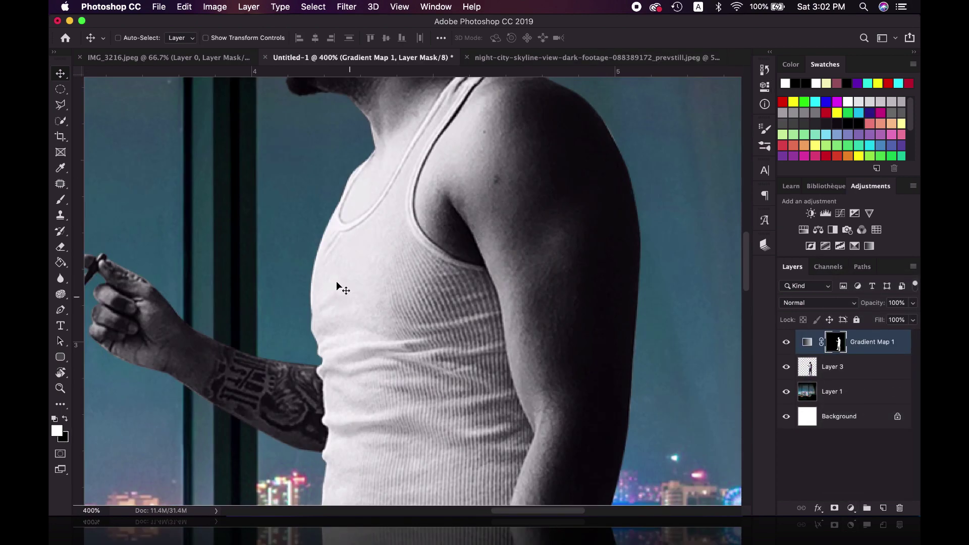
- Paint the mask black with a 35 px brush to restore colour on the shoulder and upper arm
key(b)
right_click(182, 317)
key(Escape)
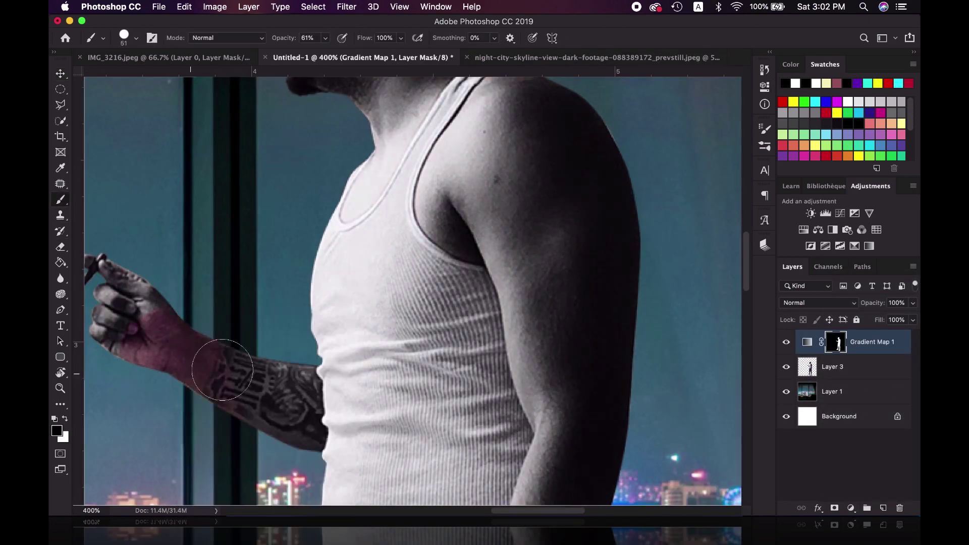
right_click(540, 323)
key(Escape)
right_click(428, 259)
key(super+plus)
right_click(536, 216)
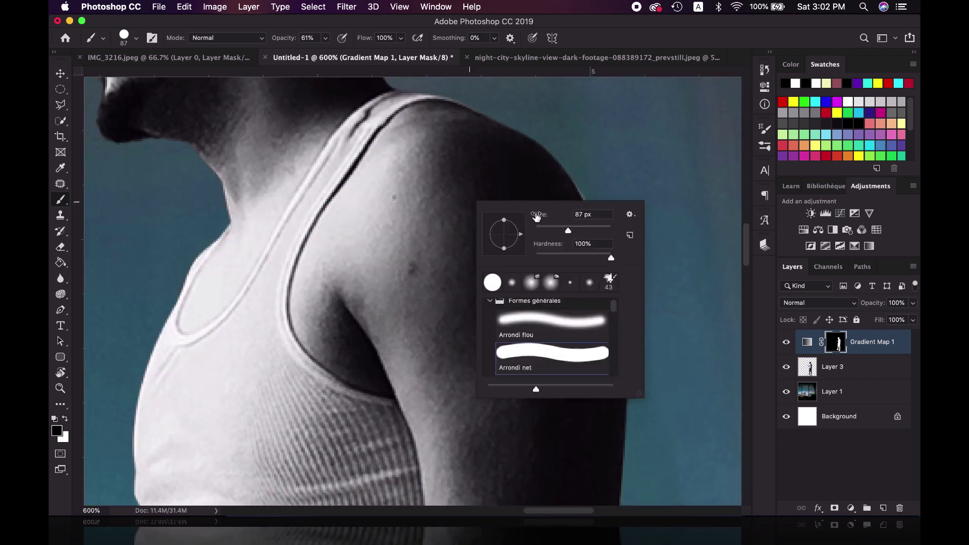
drag(537, 216, 510, 216)
key(Return)
drag(479, 152, 423, 135)
drag(380, 194, 321, 315)
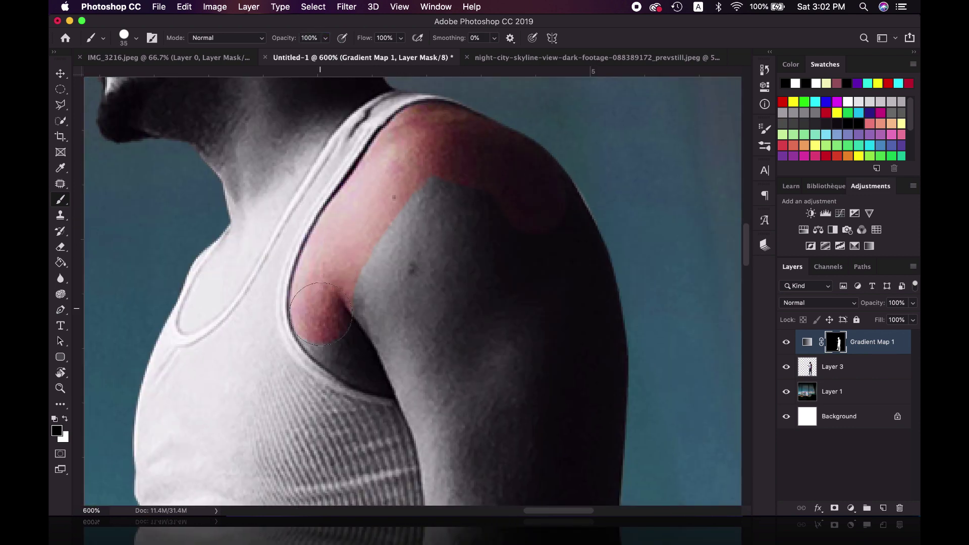
- Restore colour along the arm's edge with a 17 px brush
scroll(539, 310, down, 5)
scroll(540, 310, right, 3)
right_click(536, 217)
key(Return)
mouse_move(484, 202)
mouse_down()
mouse_move(456, 202)
mouse_move(397, 303)
mouse_up()
- Enlarge the brush and paint the rest of the arm back to colour
scroll(377, 405, down, 5)
scroll(378, 406, down, 5)
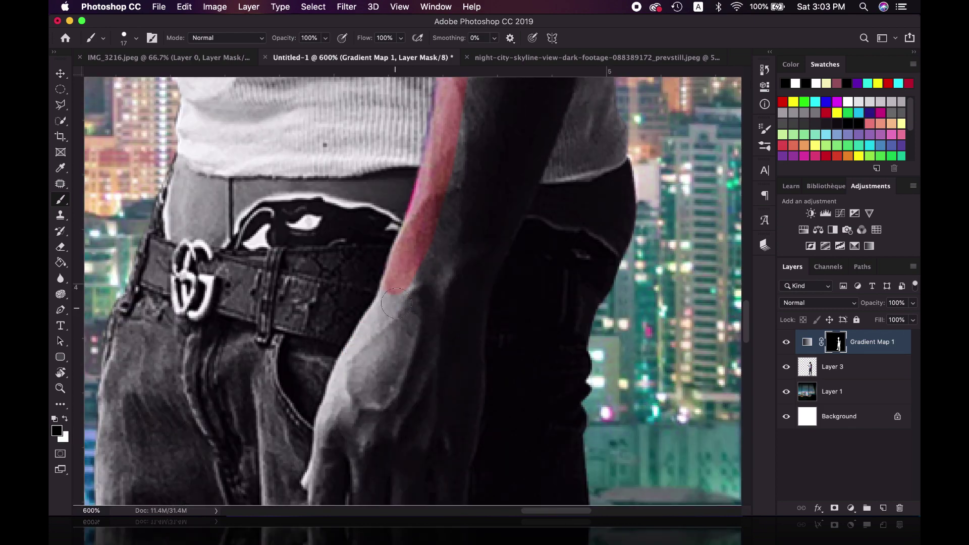
key(c)
scroll(202, 255, up, 5)
scroll(202, 255, right, 1)
scroll(541, 214, up, 3)
right_click(541, 214)
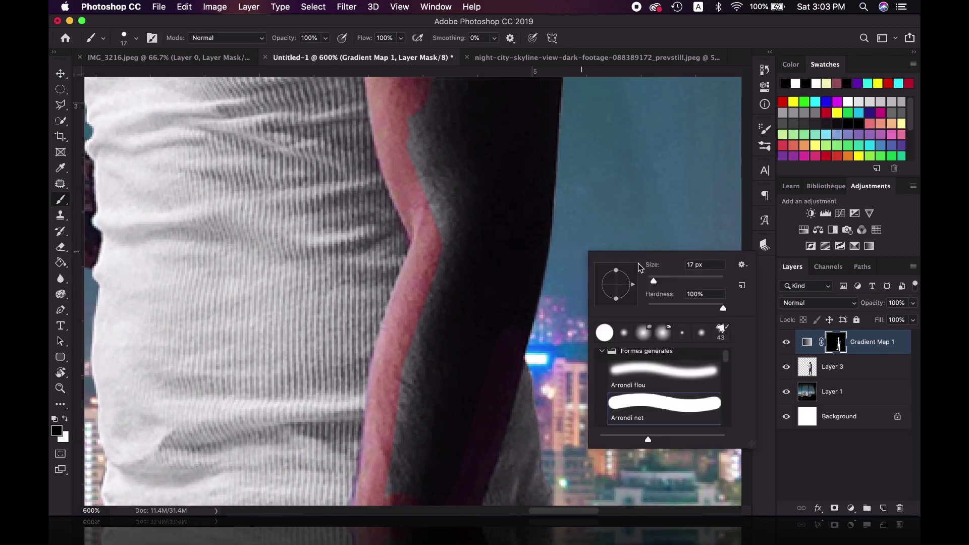
drag(631, 270, 651, 270)
key(Return)
scroll(478, 135, down, 3)
drag(478, 134, 471, 270)
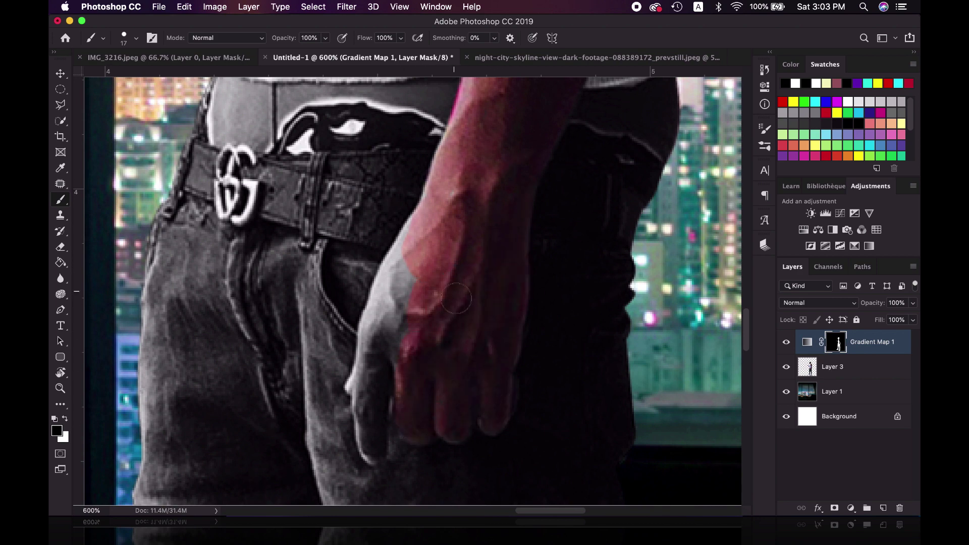
- Shrink the brush to 7 px for the hand and fingers
key(bracketleft)
key(bracketleft)
scroll(416, 374, down, 2)
scroll(416, 373, left, 1)
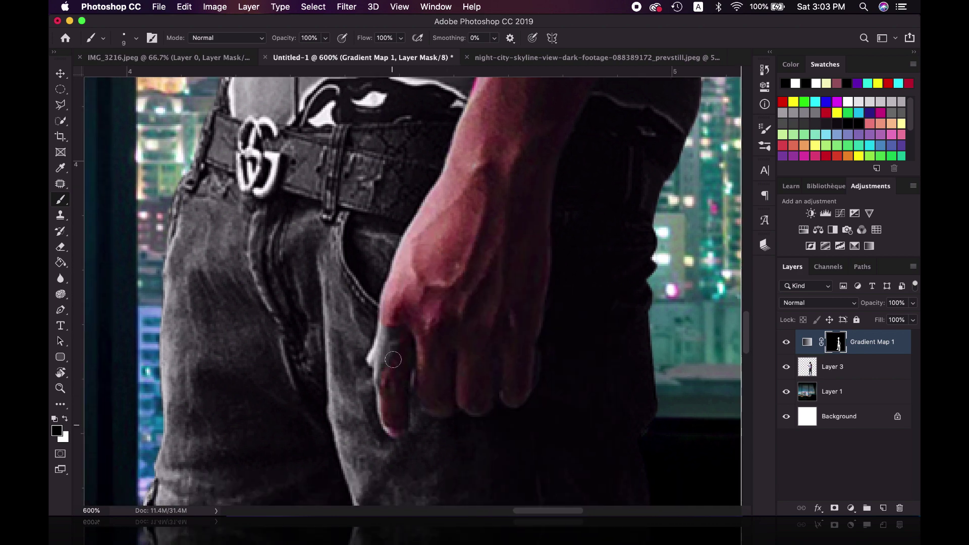
scroll(399, 355, up, 5)
scroll(385, 364, left, 3)
right_click(374, 348)
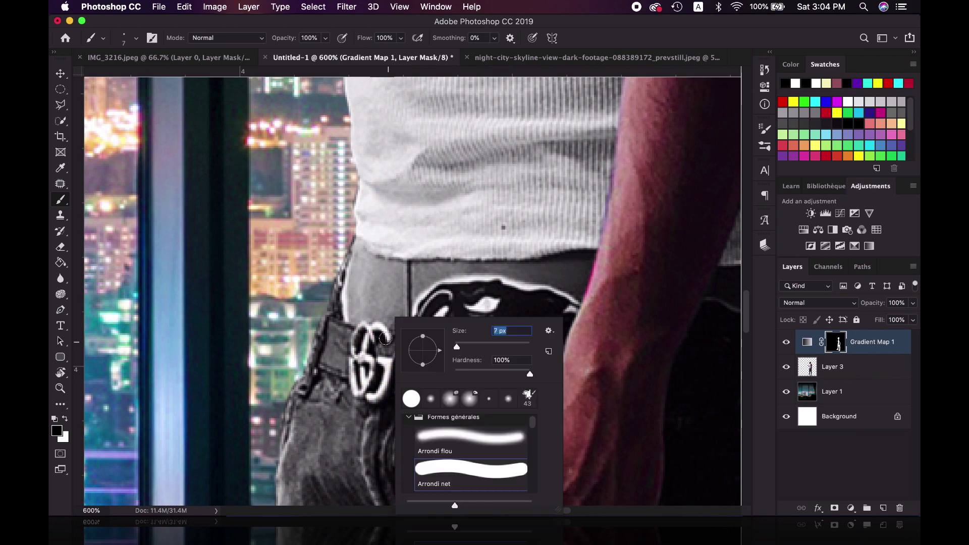
click(361, 355)
- Enlarge the brush and restore colour on the neck
scroll(373, 393, up, 8)
scroll(368, 281, up, 8)
scroll(368, 281, left, 1)
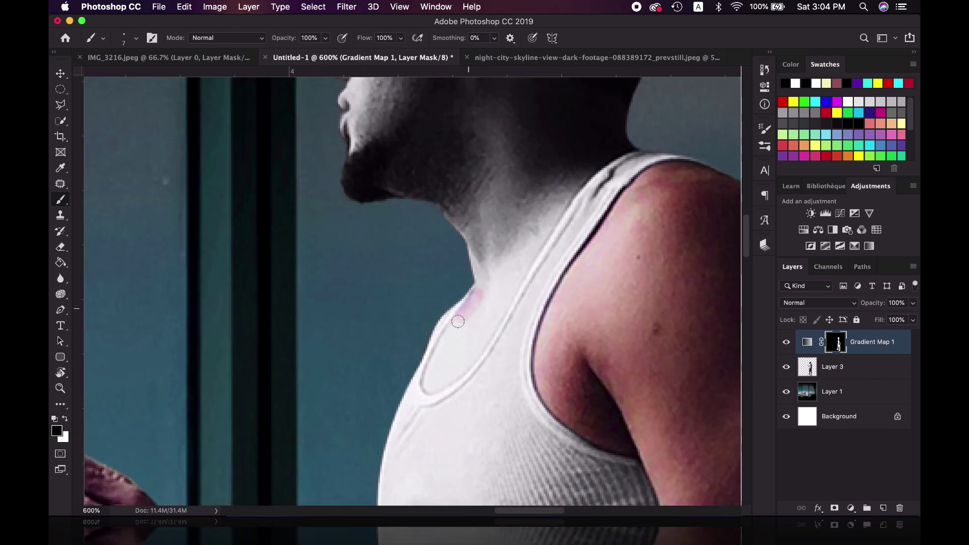
scroll(558, 237, up, 5)
scroll(493, 222, up, 5)
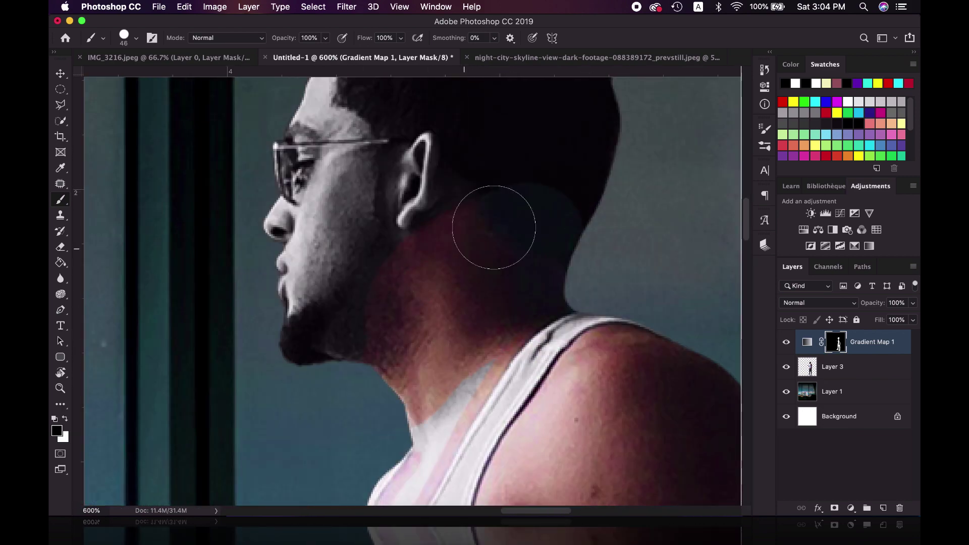
scroll(454, 252, up, 5)
scroll(343, 295, right, 2)
scroll(342, 296, down, 5)
right_click(530, 298)
drag(590, 332, 614, 331)
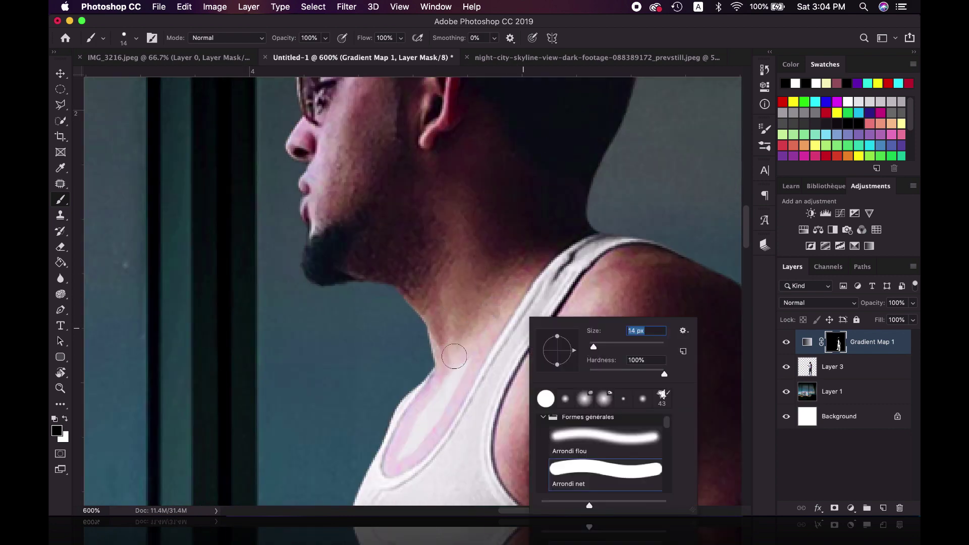
key(Return)
scroll(509, 297, up, 5)
scroll(426, 233, up, 5)
key(super+plus)
key(super+plus)
key(super+plus)
- Erase the mask along the hairline with an enlarged eraser to keep the hair grayscale
scroll(462, 180, up, 3)
key(e)
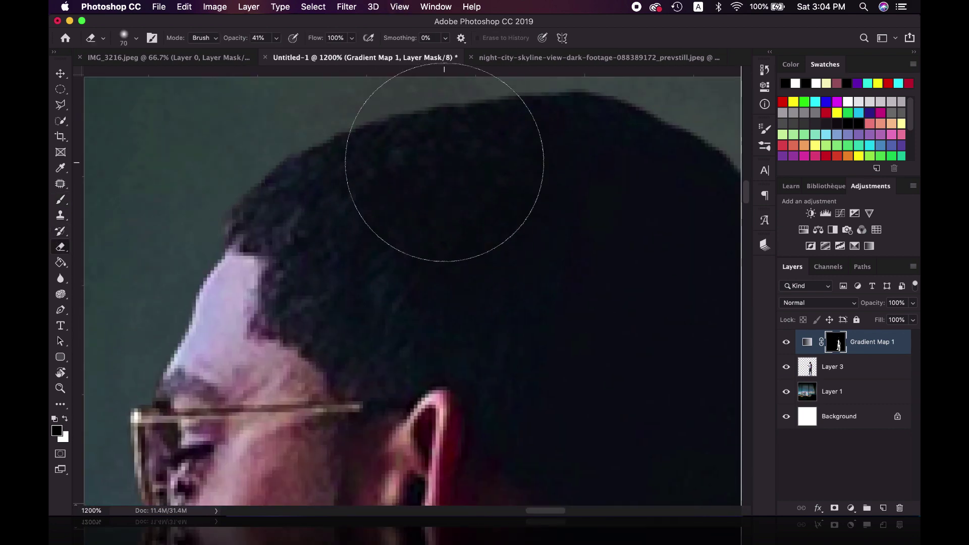
key(bracketleft)
key(bracketleft)
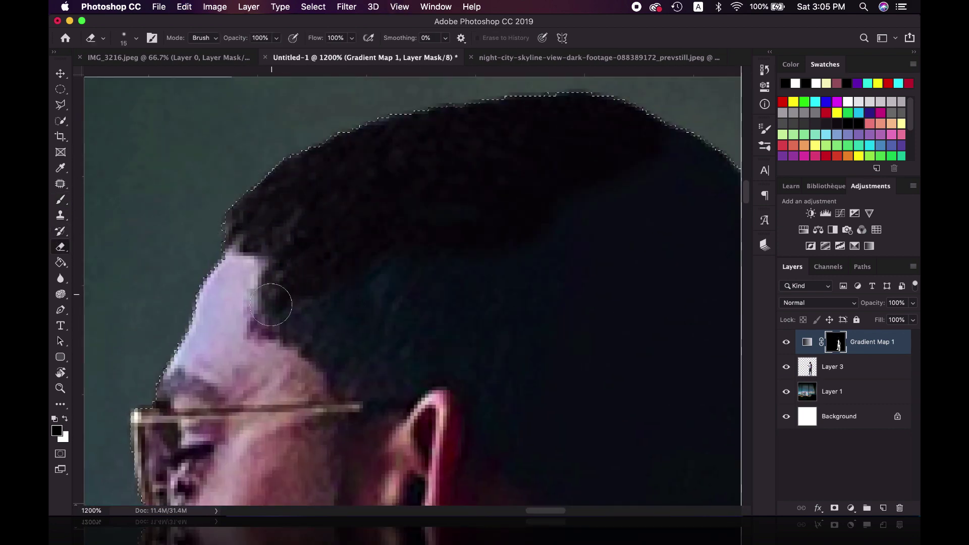
right_click(529, 246)
scroll(530, 209, right, 5)
right_click(411, 197)
drag(510, 255, 561, 255)
key(Return)
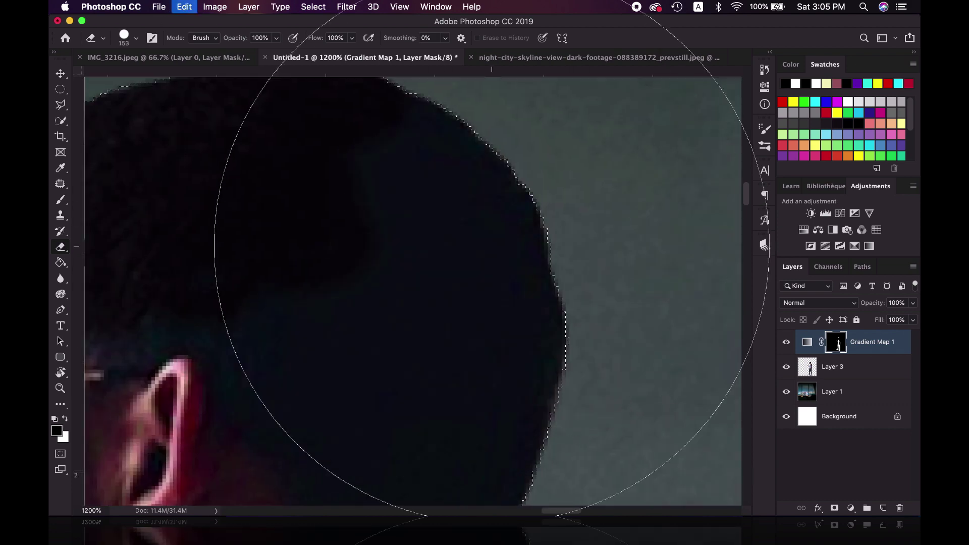
- Refine the mask edges around the face, ear and chin with a 17 px or smaller eraser
scroll(480, 239, down, 3)
scroll(480, 239, right, 5)
key(bracketleft)
key(bracketleft)
key(bracketleft)
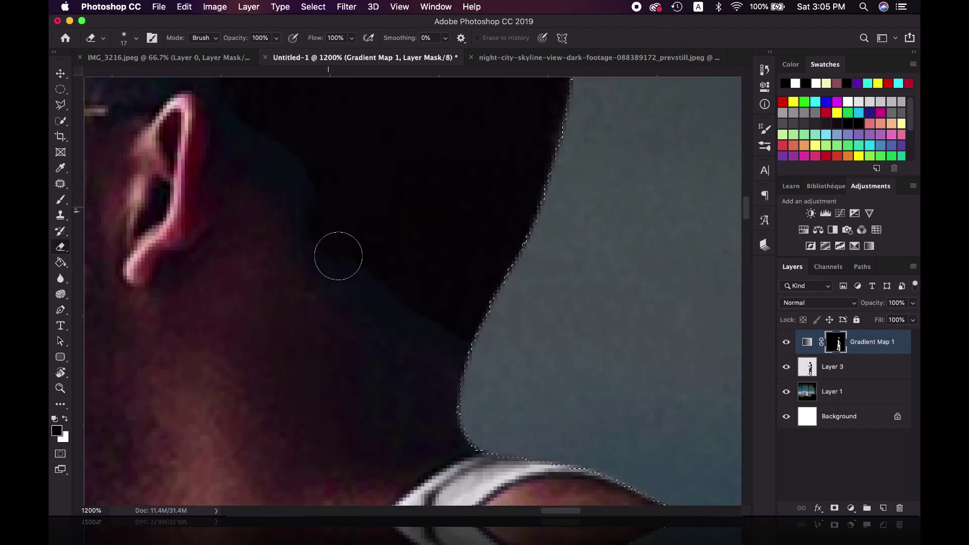
scroll(338, 255, left, 5)
scroll(337, 256, up, 5)
scroll(276, 276, left, 5)
right_click(529, 319)
drag(656, 303, 648, 303)
key(Return)
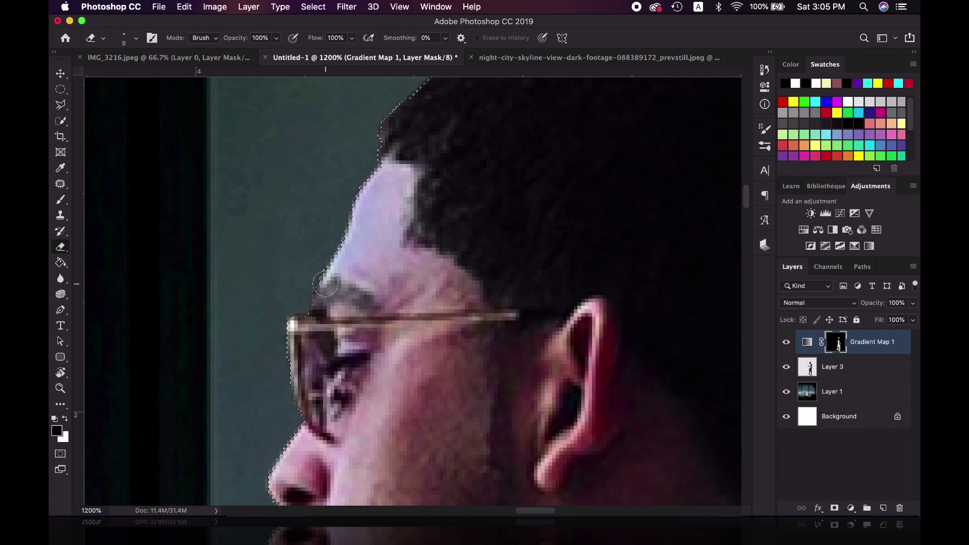
scroll(323, 348, down, 5)
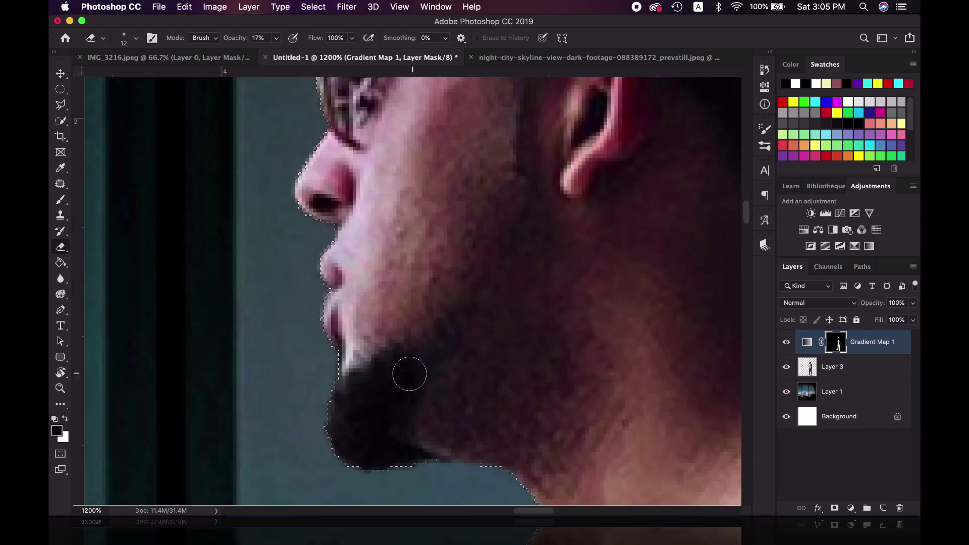
scroll(409, 374, down, 2)
scroll(433, 385, down, 5)
scroll(417, 270, left, 5)
scroll(370, 325, right, 3)
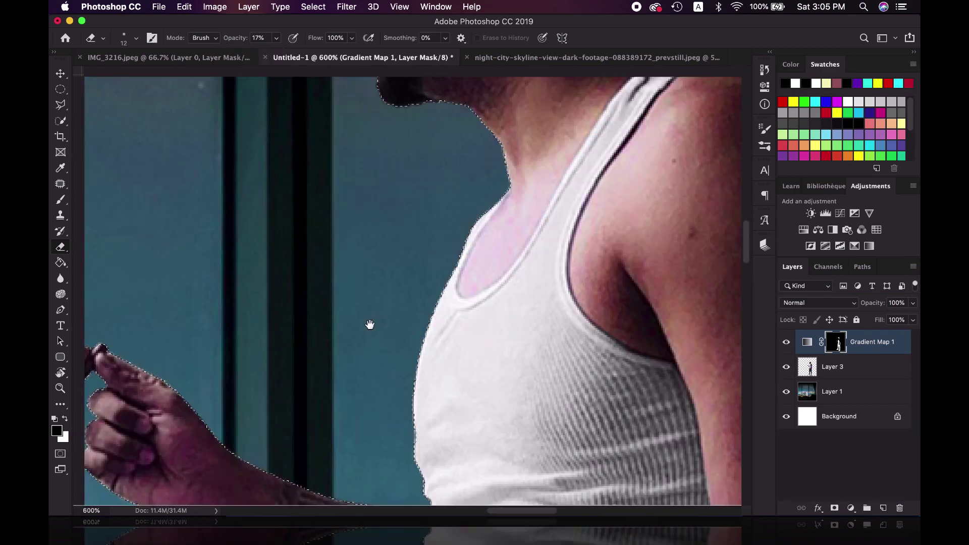
scroll(370, 325, down, 10)
scroll(440, 210, up, 8)
scroll(346, 364, left, 3)
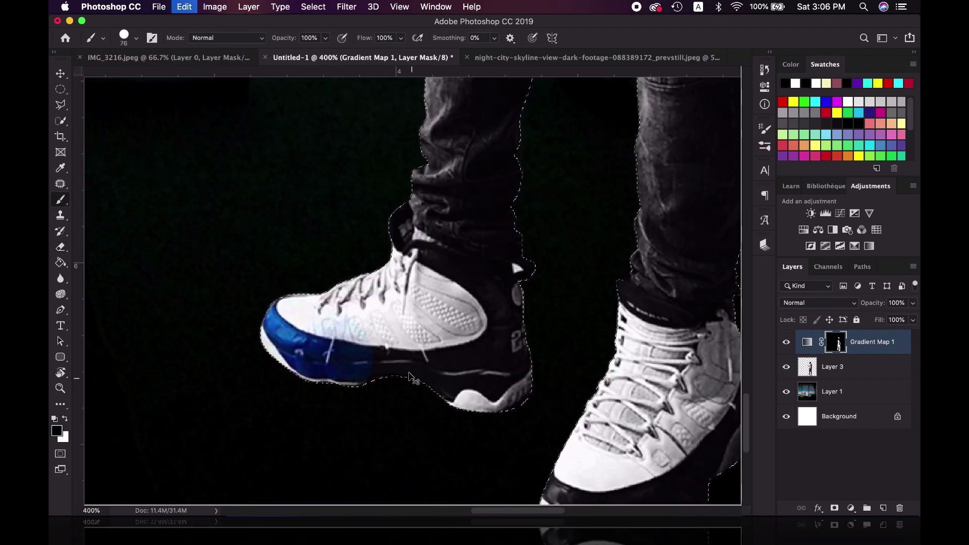
- Undo the blue on the toe and paint blue back along the sneaker's sole toward the heel
key(super+z)
scroll(410, 377, up, 2)
key(super+0)
scroll(328, 268, up, 6)
key(bracketleft)
key(bracketleft)
key(bracketleft)
mouse_move(384, 276)
mouse_down()
mouse_move(325, 264)
mouse_move(273, 235)
mouse_up()
scroll(282, 242, up, 2)
right_click(412, 293)
key(Escape)
drag(540, 250, 408, 275)
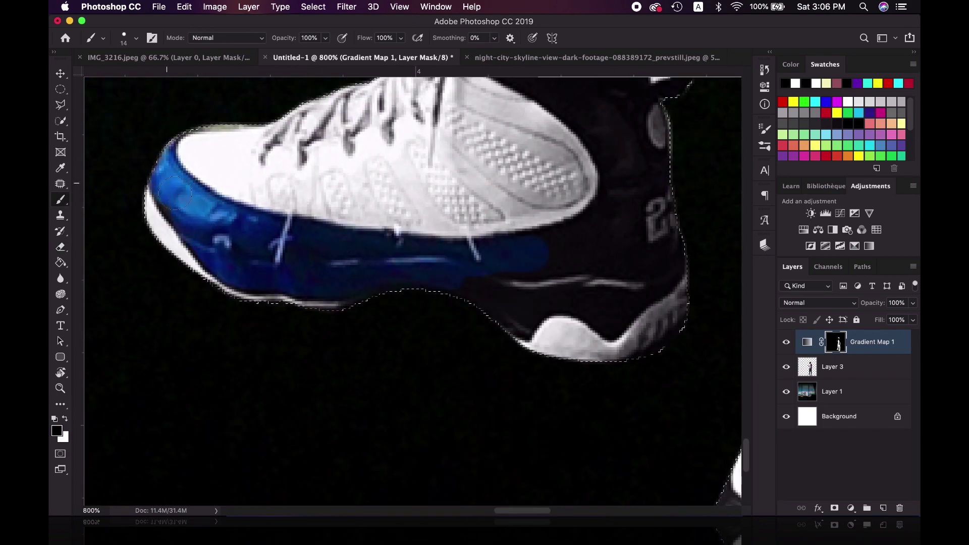
- Tidy the sneaker's mask edges with a low-opacity eraser
scroll(377, 271, up, 5)
scroll(376, 271, right, 5)
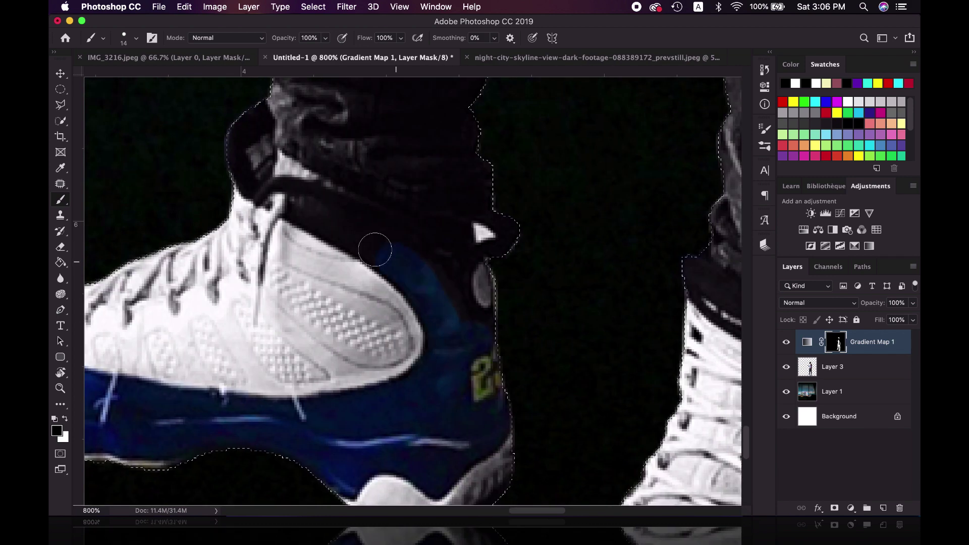
scroll(366, 251, up, 3)
scroll(366, 251, right, 1)
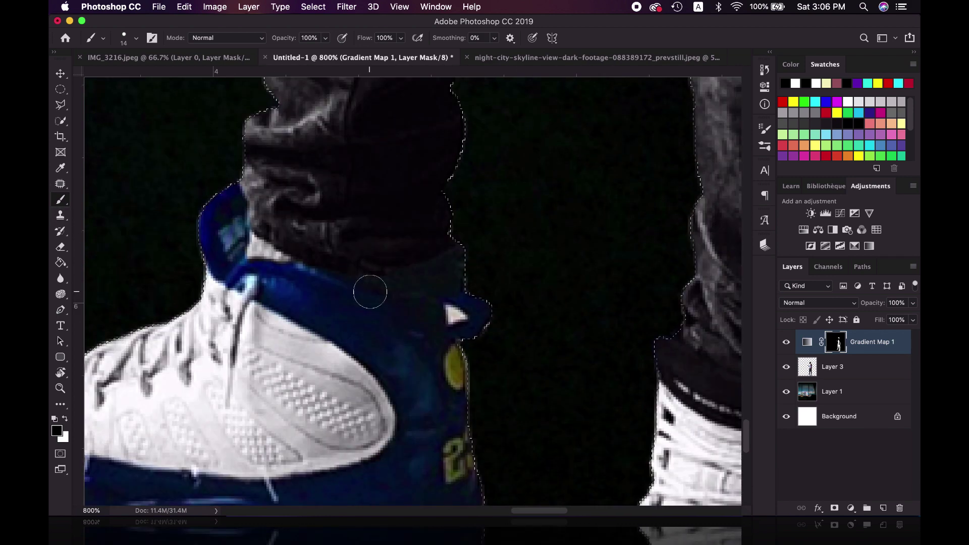
key(e)
right_click(477, 317)
key(Escape)
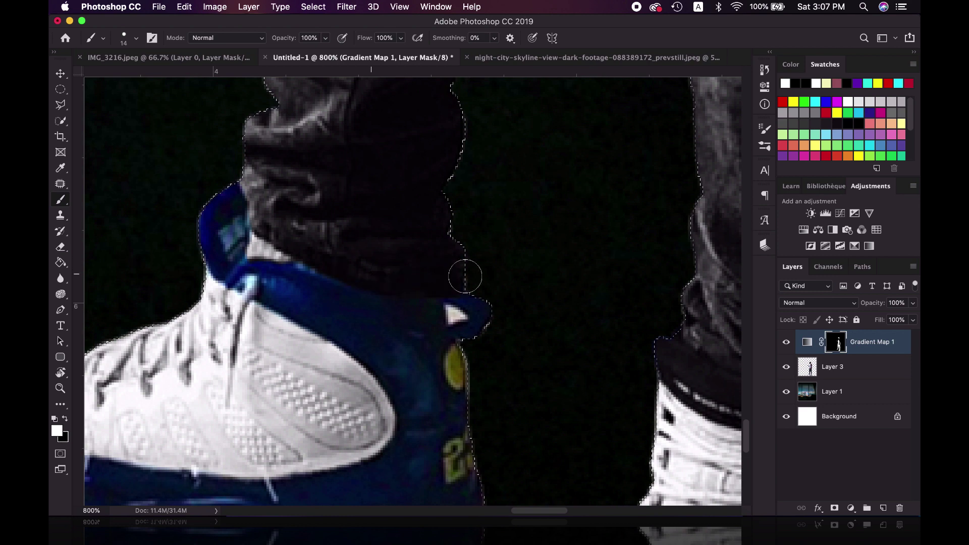
- Step briefly to Layer 3, then return to the gradient map mask with brush colours swapped
key(l)
key(alt+bracketleft)
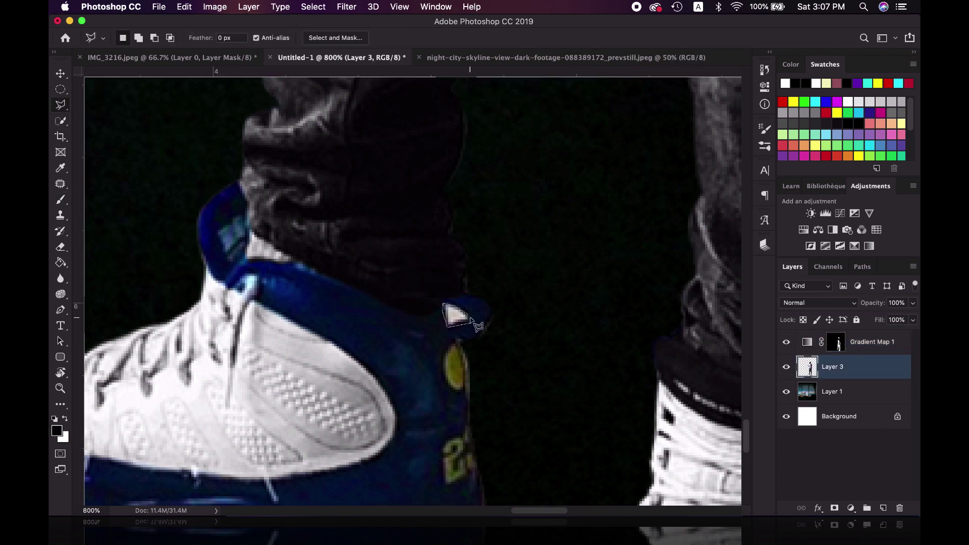
key(alt+bracketright)
scroll(477, 326, right, 10)
key(b)
key(x)
right_click(501, 316)
key(Escape)
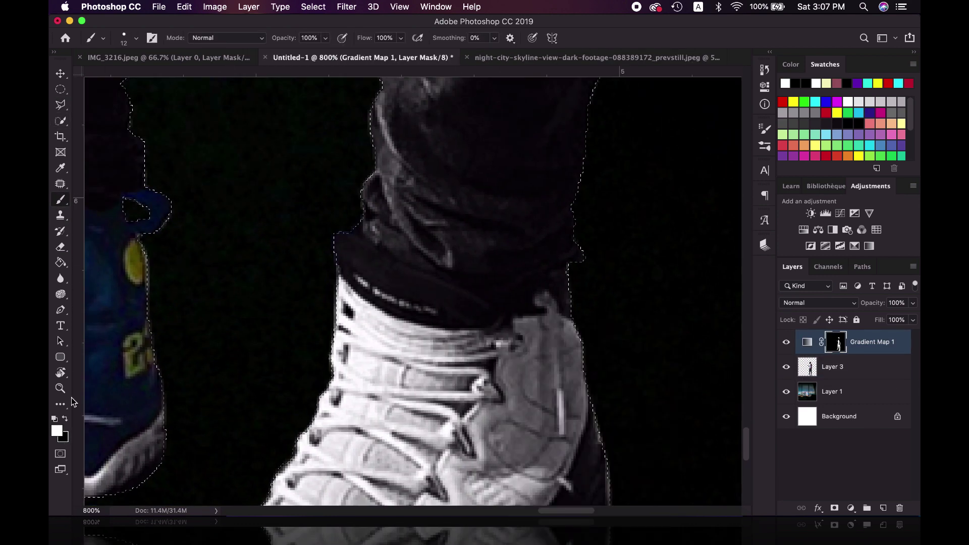
scroll(354, 253, down, 3)
scroll(414, 278, down, 3)
- Set the brush size to 4 px
scroll(470, 303, down, 3)
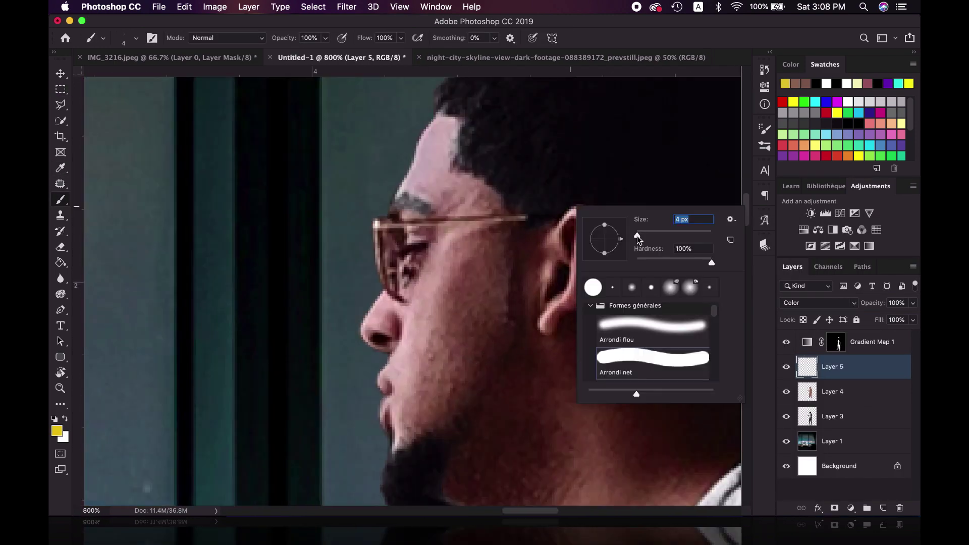
click(375, 221)
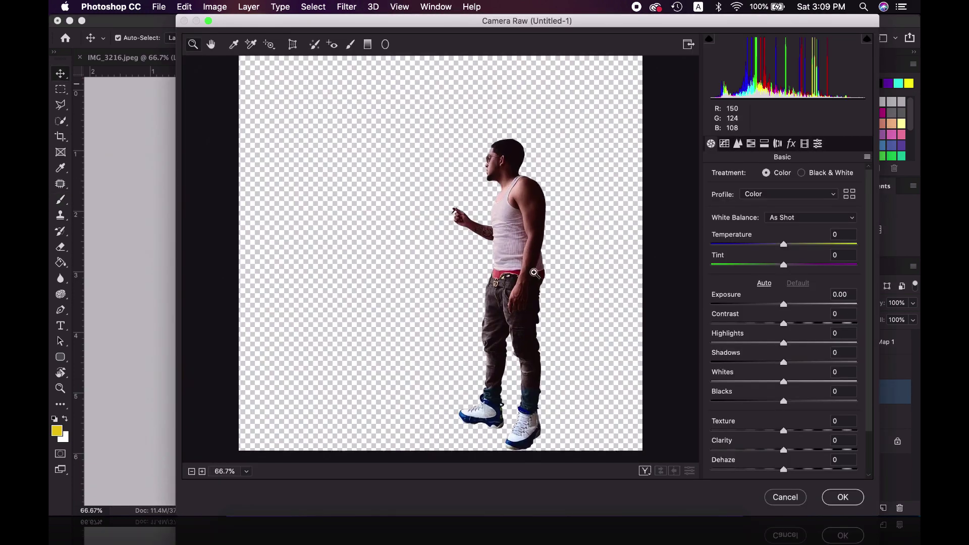
- Give the man Shadows +31, Whites +14, Clarity +13; open the backdrop's HSL adjustments in Camera Raw
scroll(783, 303, down, 2)
drag(784, 401, 794, 400)
drag(784, 332, 807, 314)
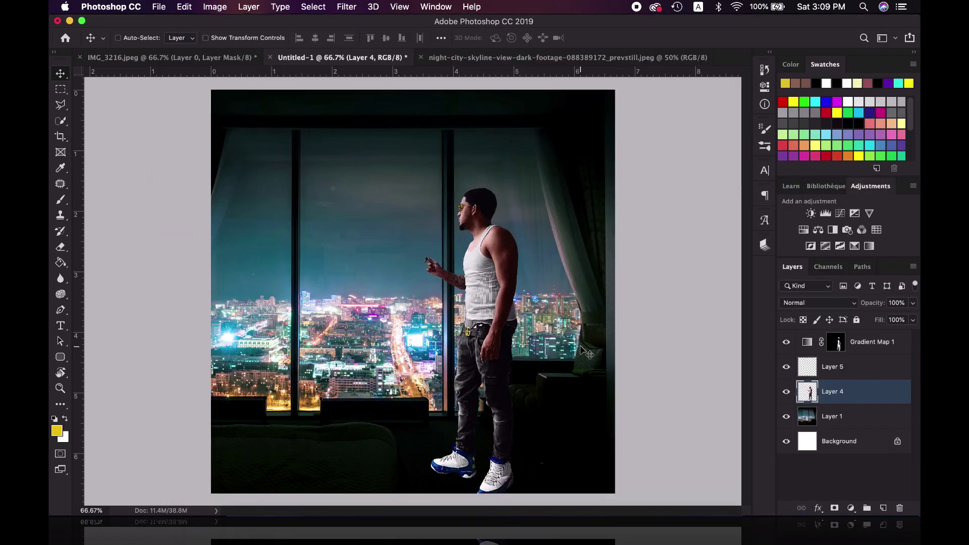
click(382, 81)
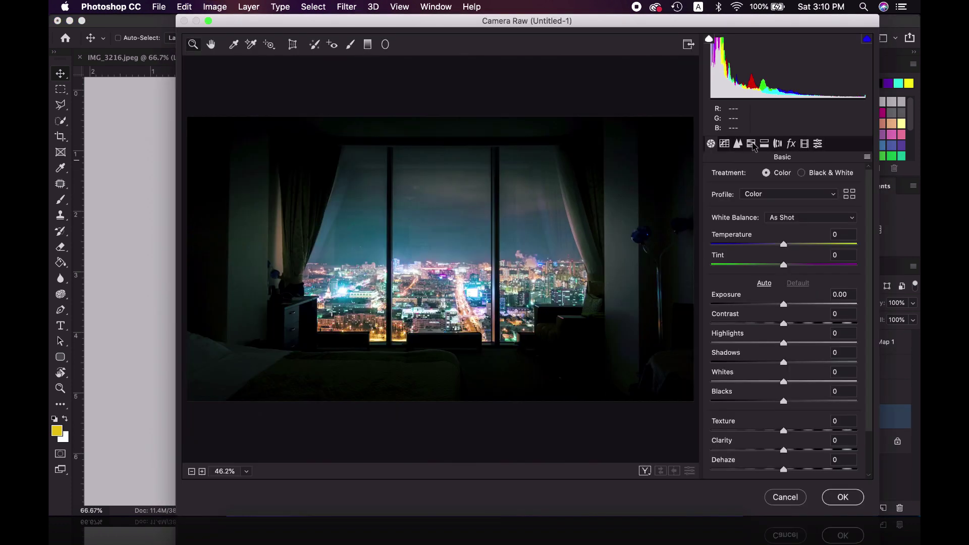
click(751, 144)
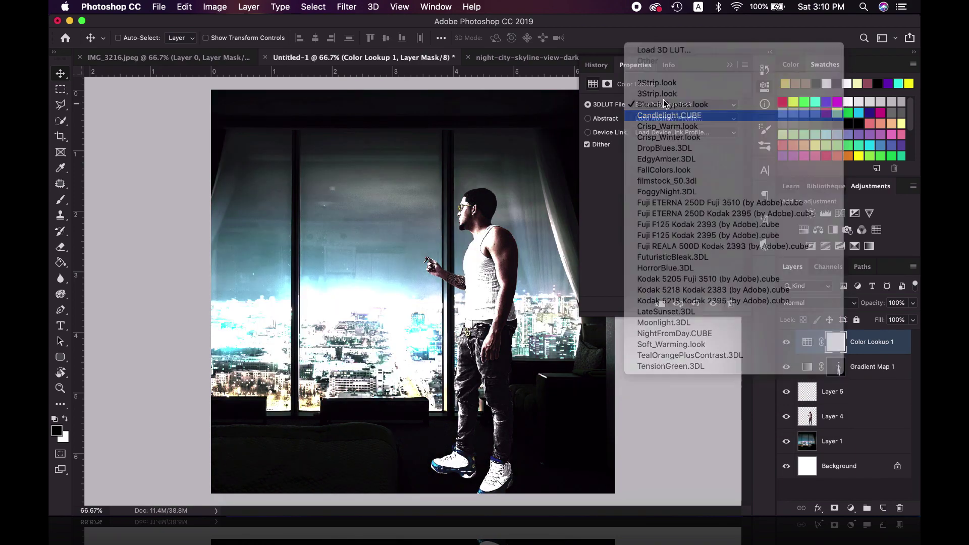
- Try FallColors and FuturisticBleak, then settle on HorrorBlue lookup at about 32% opacity
click(664, 104)
click(661, 137)
click(656, 104)
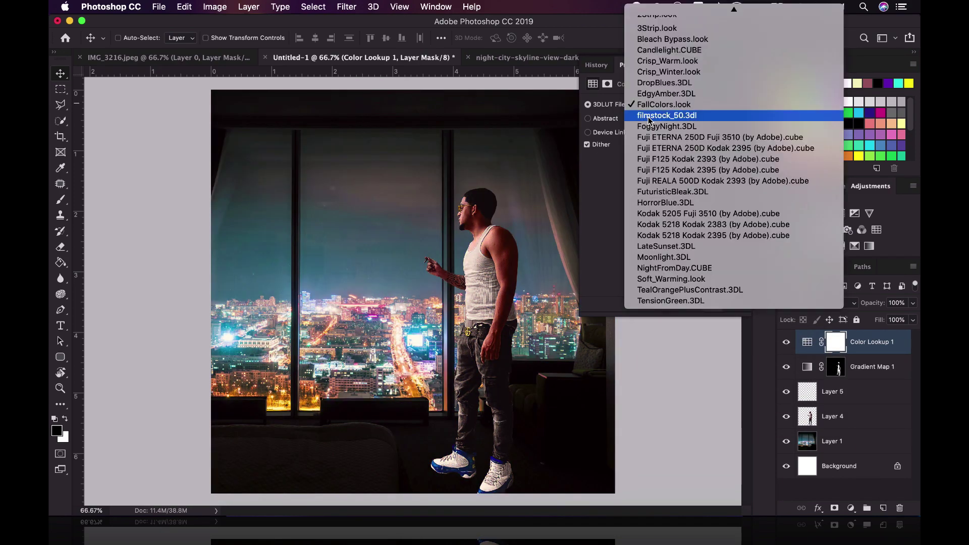
click(650, 115)
click(649, 108)
key(Down)
key(Down)
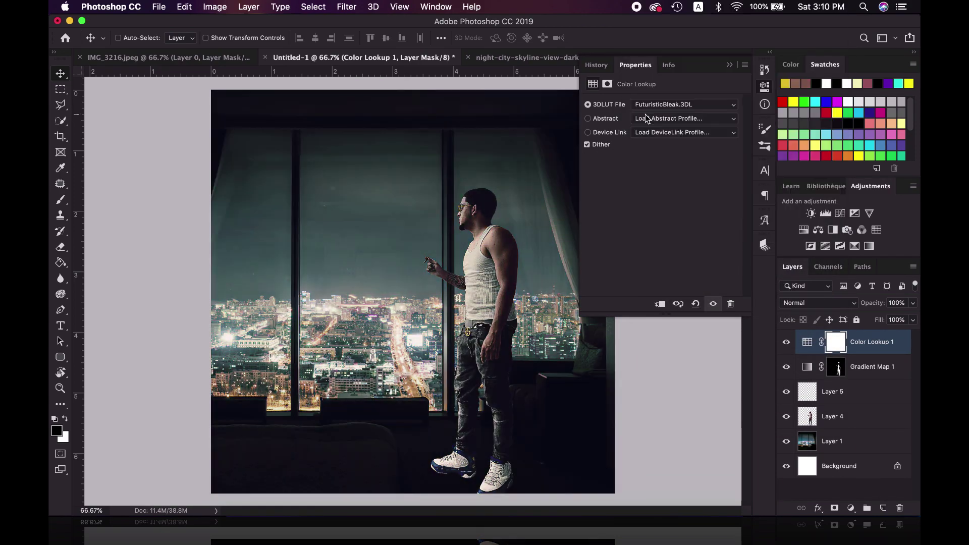
click(656, 104)
drag(913, 303, 873, 322)
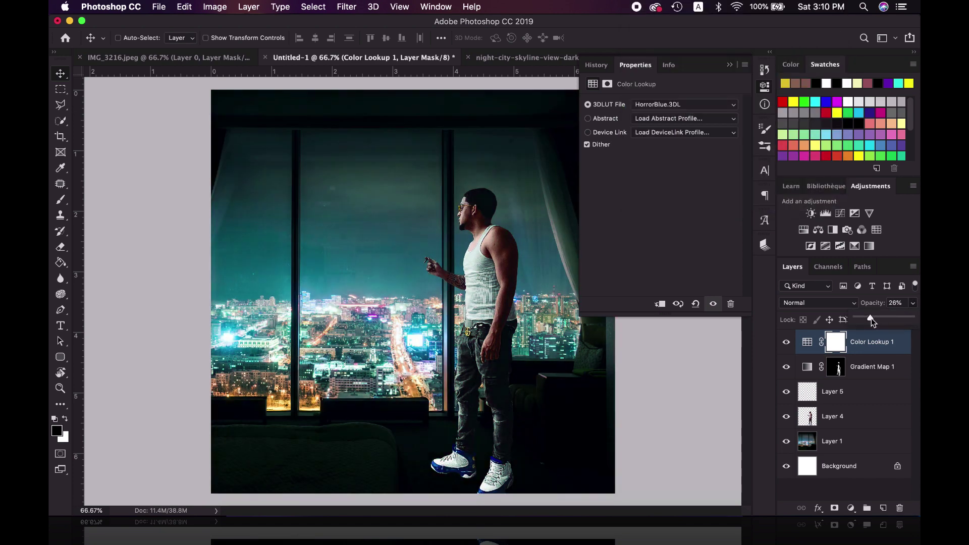
click(729, 67)
- Merge the man's layers into one and add a new blank layer
shift+click(854, 416)
key(ctrl+e)
key(ctrl+shift+alt+n)
drag(60, 247, 102, 256)
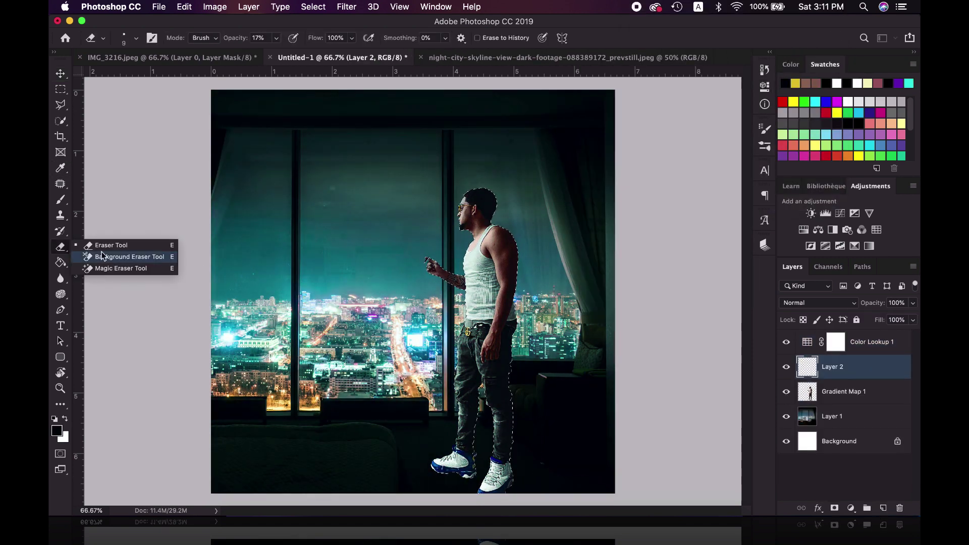
key(g)
key(ctrl+minus)
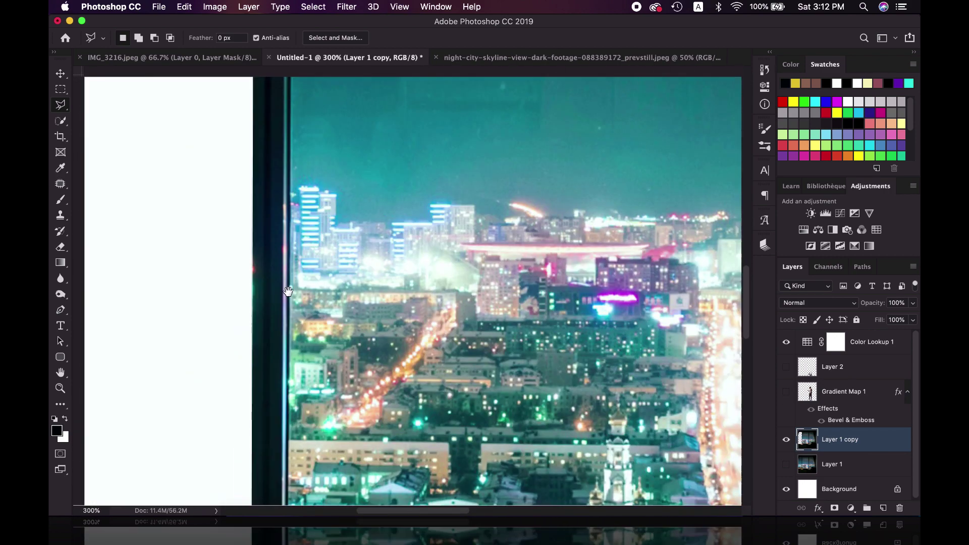
- Pan across the window panes of the duplicated room image at 300%
scroll(406, 337, right, 10)
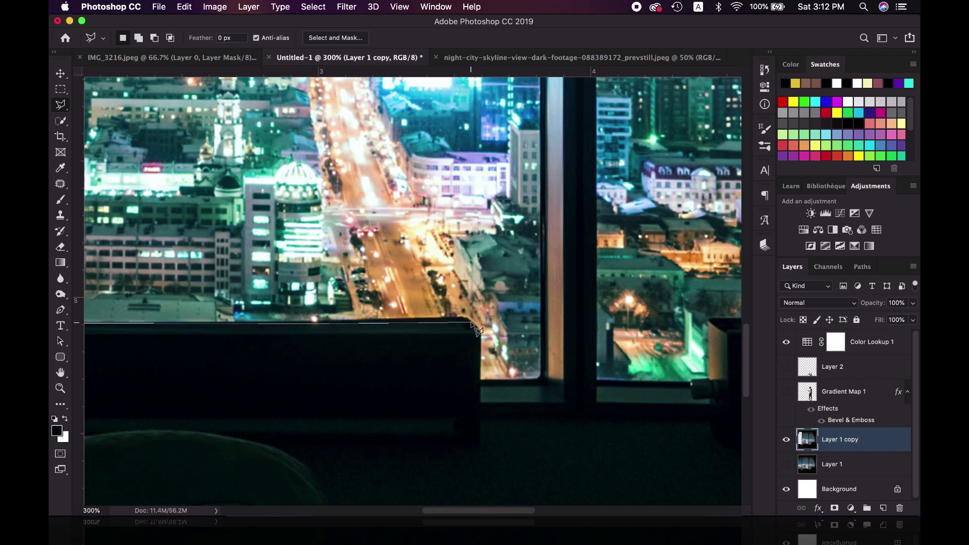
scroll(549, 389, right, 10)
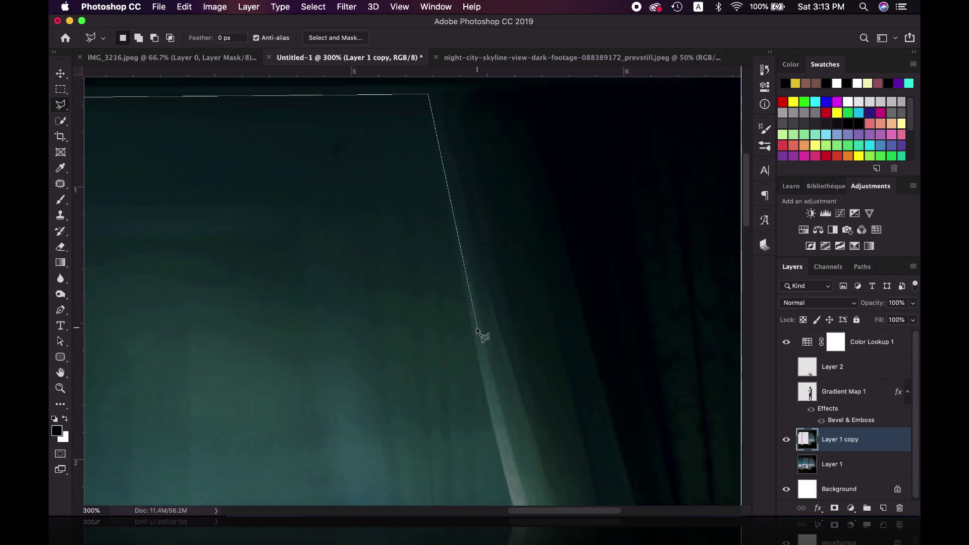
scroll(500, 456, down, 6)
scroll(444, 343, right, 3)
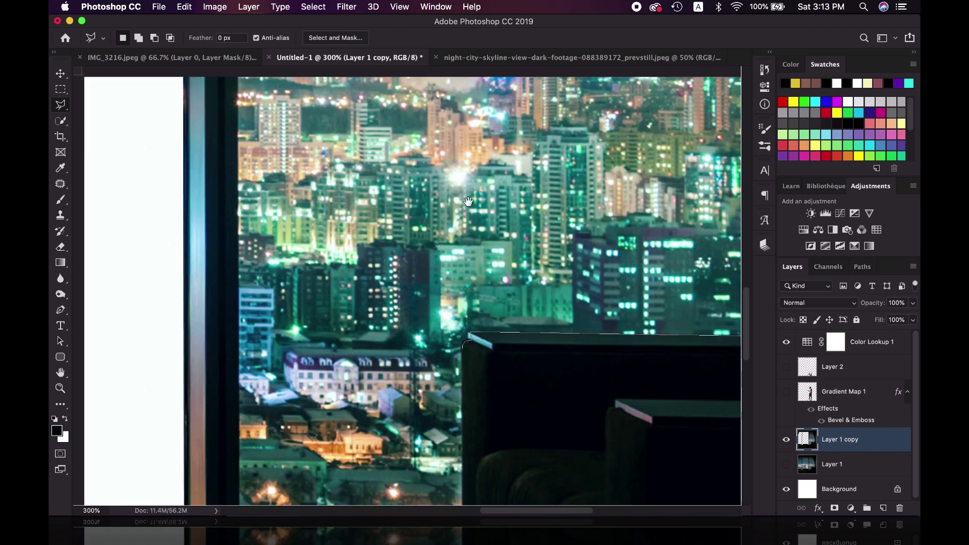
scroll(468, 202, down, 5)
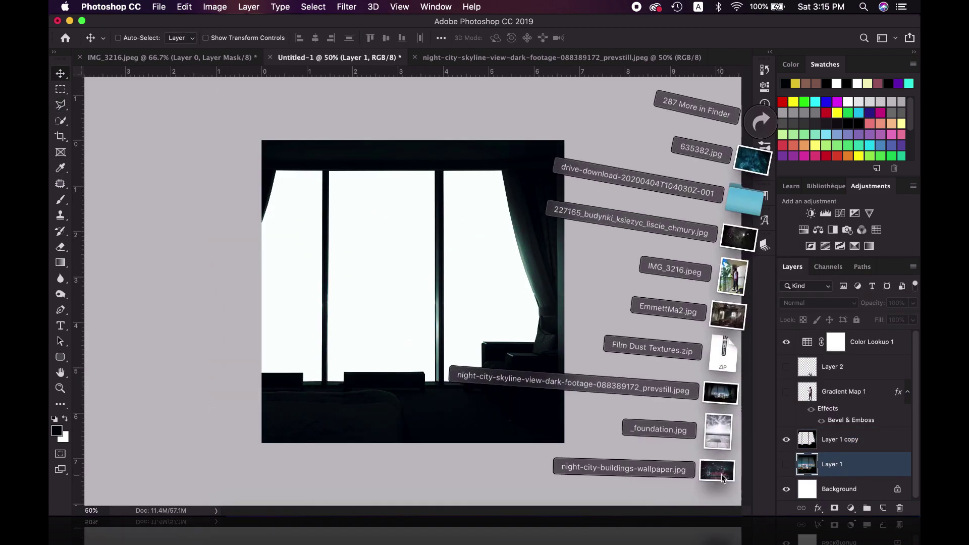
- Place the night-city-buildings-wallpaper.jpg skyline and add a Gradient Map in Color blend mode
mouse_move(649, 467)
mouse_down()
mouse_move(534, 382)
mouse_move(548, 374)
mouse_up()
key(Return)
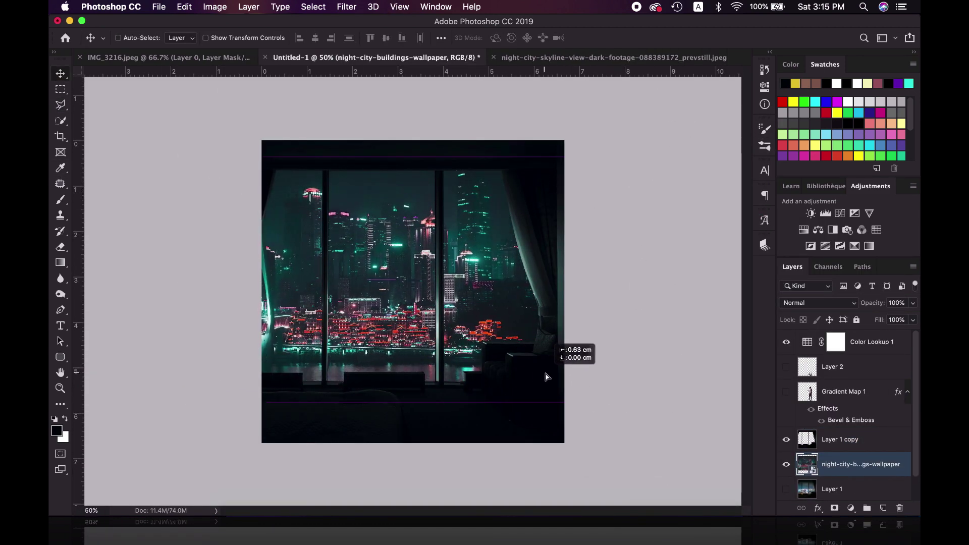
click(851, 507)
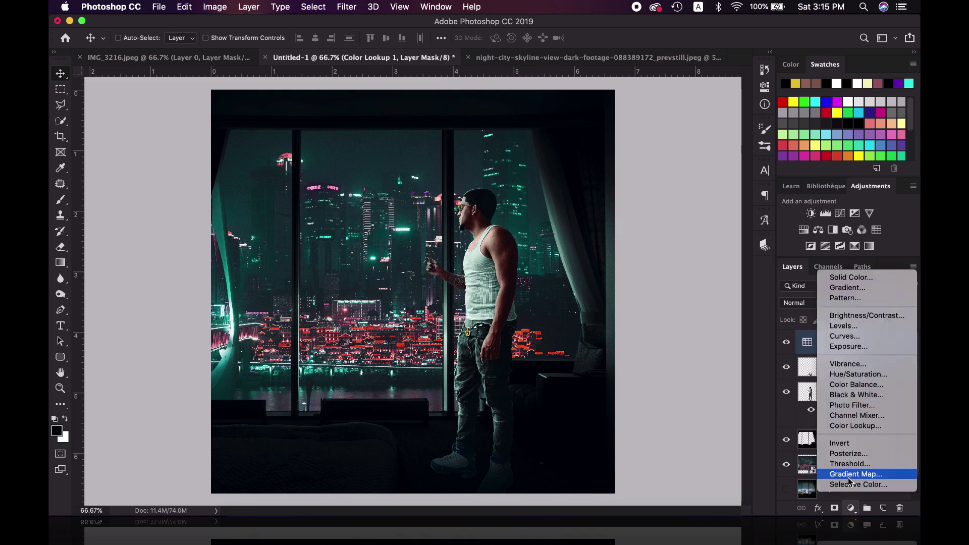
click(853, 471)
click(656, 105)
click(834, 142)
click(818, 303)
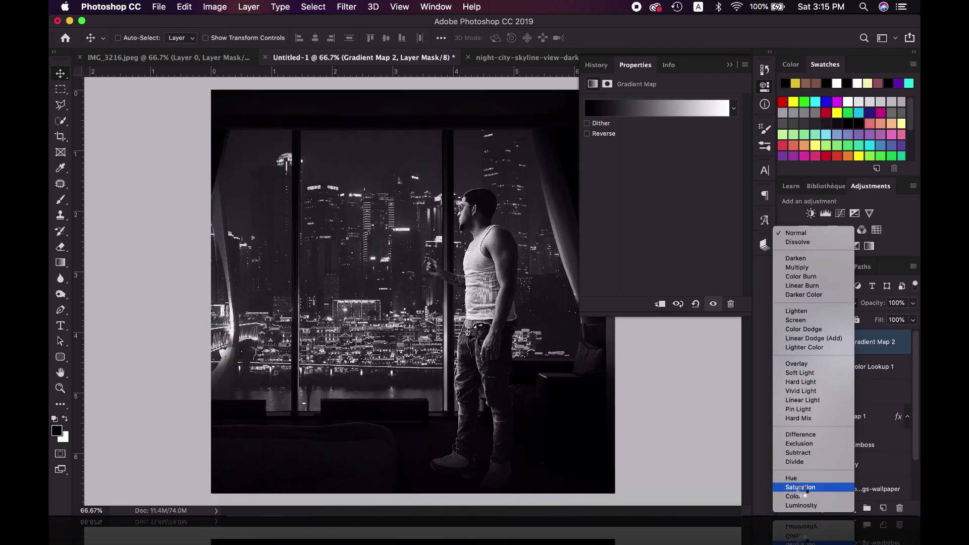
click(803, 502)
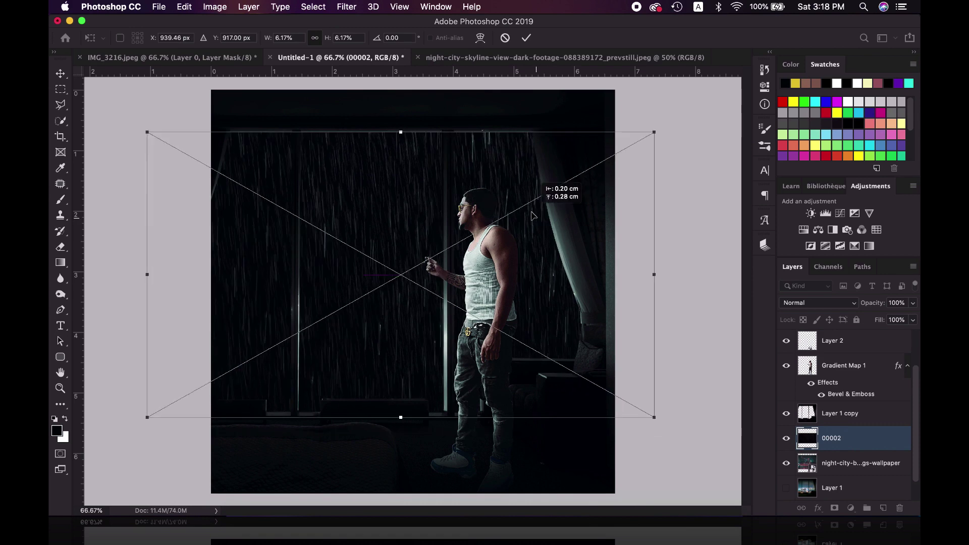
- Place the rain as Layer 3 in Screen mode, rotate it to slant, and darken with Levels
key(Return)
click(818, 303)
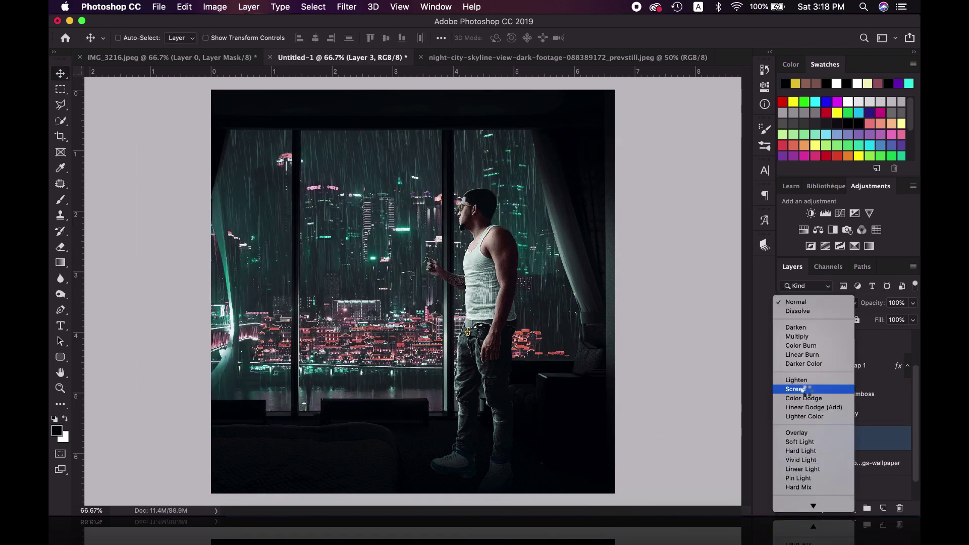
click(797, 385)
key(ctrl+t)
mouse_move(656, 126)
mouse_down()
mouse_move(638, 117)
mouse_move(672, 93)
mouse_up()
key(Return)
key(ctrl+l)
drag(626, 246, 634, 249)
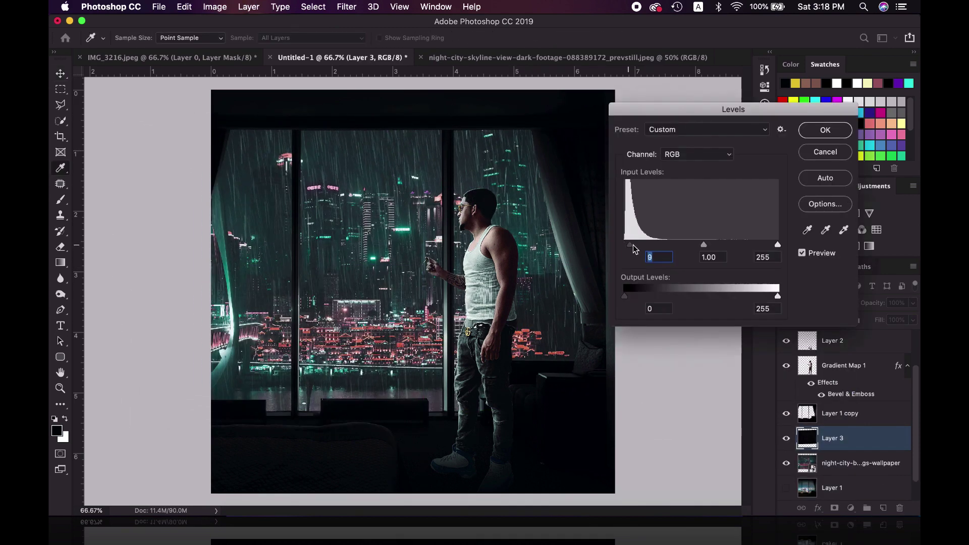
key(Return)
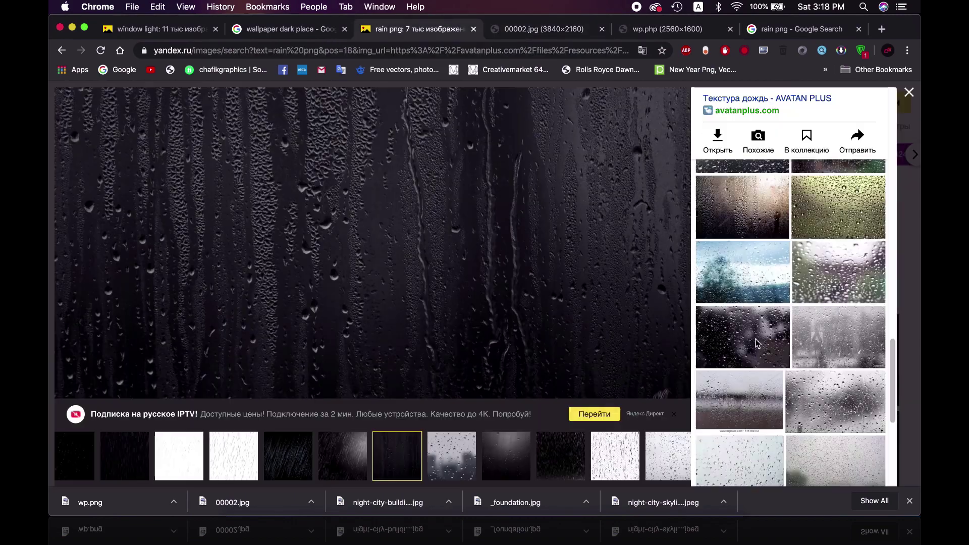
- Browse the Yandex 'rain png' results, previewing several grey and dark raindrops images
scroll(757, 344, down, 5)
click(727, 313)
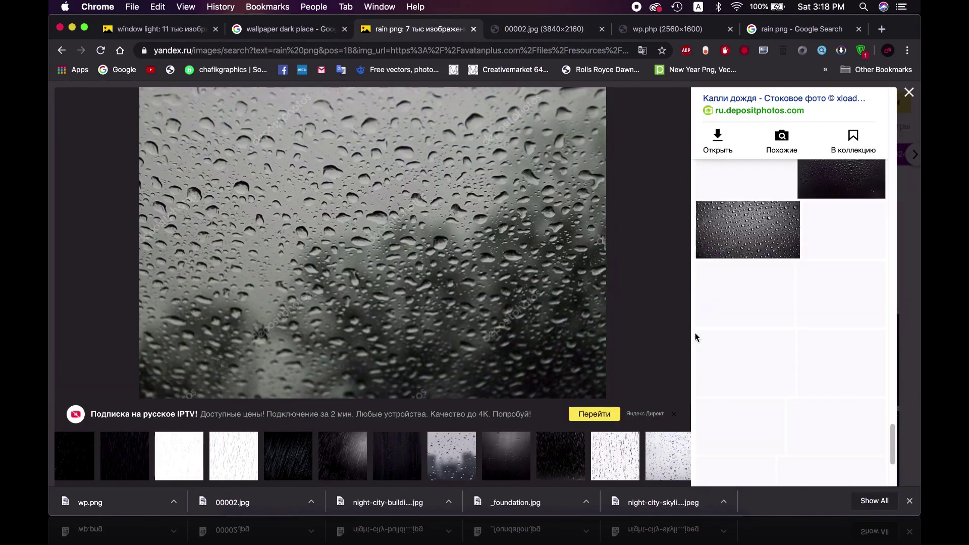
scroll(717, 324, down, 3)
scroll(747, 252, down, 3)
click(755, 216)
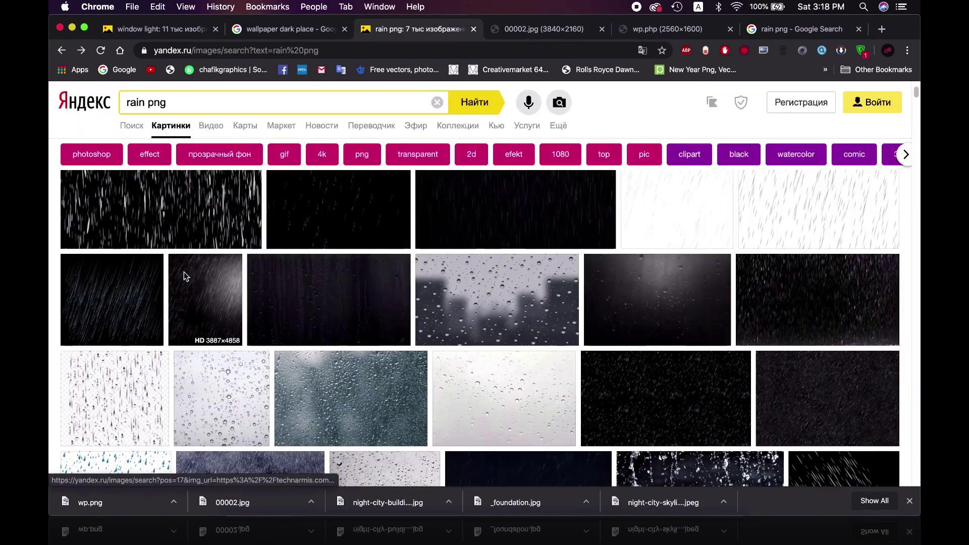
click(359, 234)
click(414, 160)
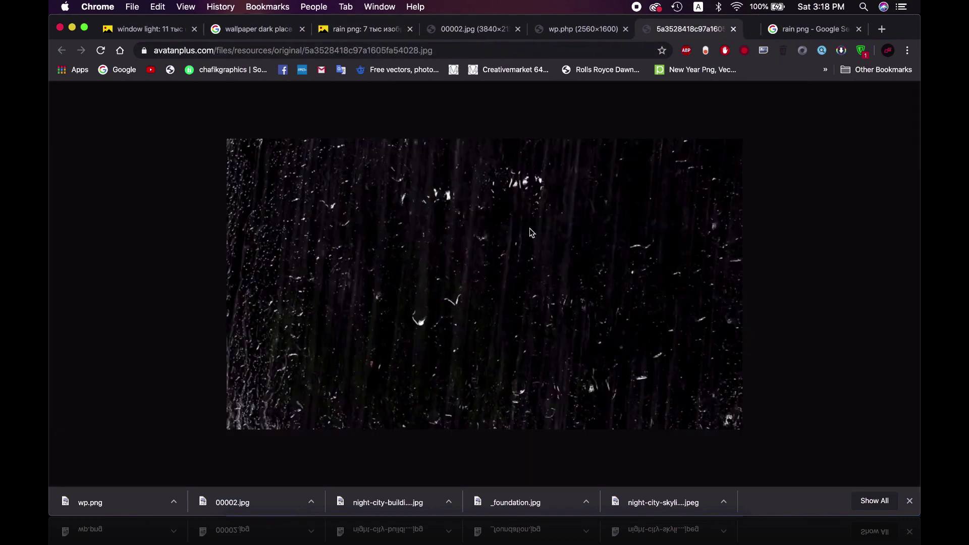
click(585, 34)
click(366, 29)
- Open the dark goodfon raindrops wallpaper full-size and save it to Downloads
scroll(746, 283, down, 3)
click(746, 238)
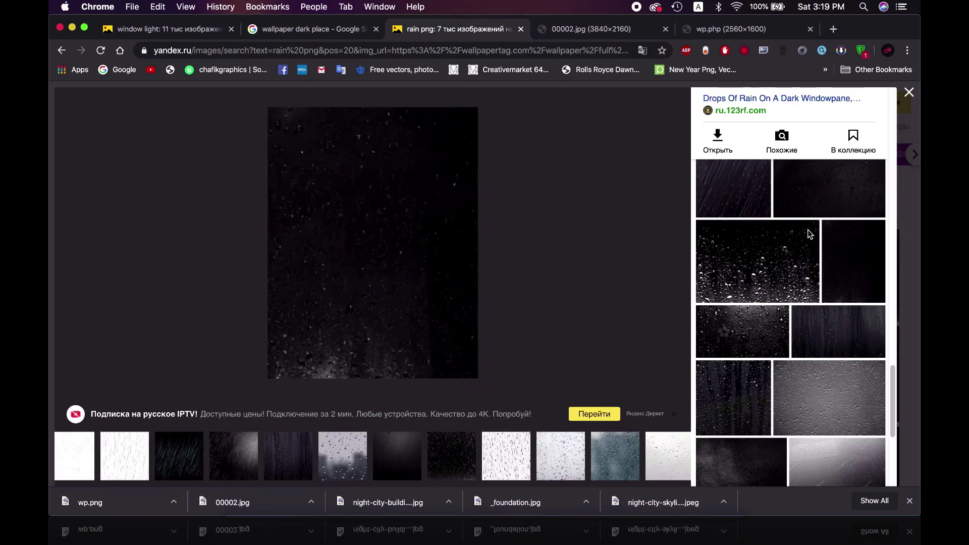
click(822, 260)
scroll(808, 253, down, 2)
click(791, 246)
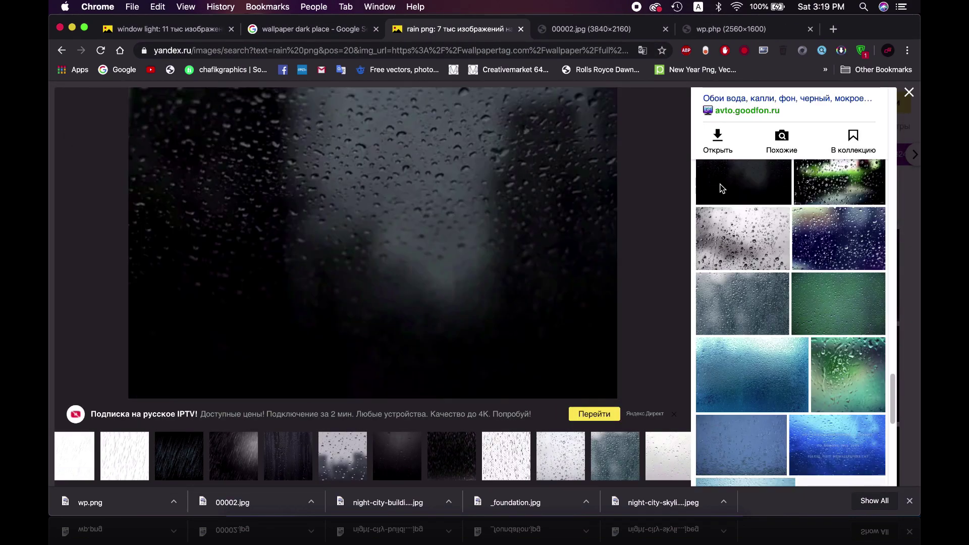
right_click(559, 201)
click(584, 210)
click(808, 28)
key(super+s)
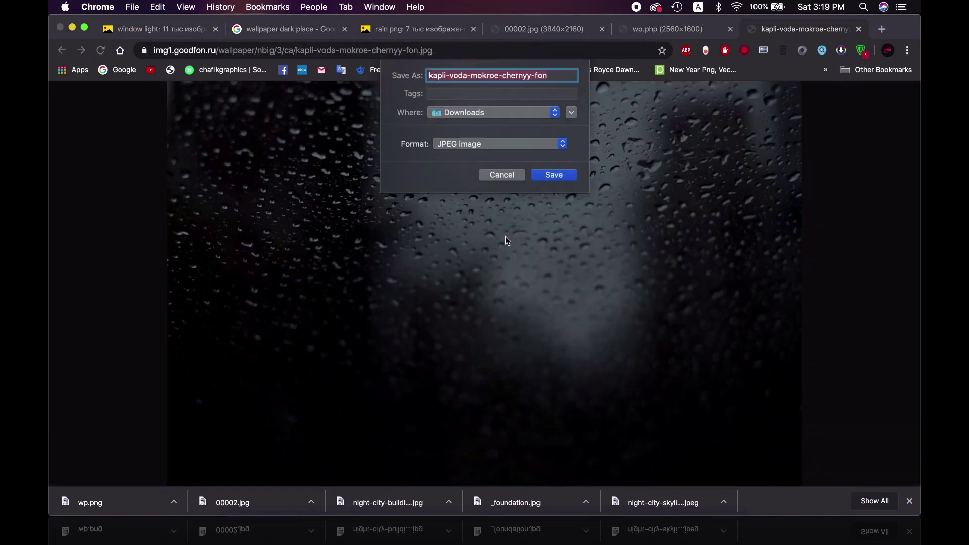
key(Return)
- Place and resize the raindrops photo over the windows in Screen blend mode
drag(401, 516, 413, 292)
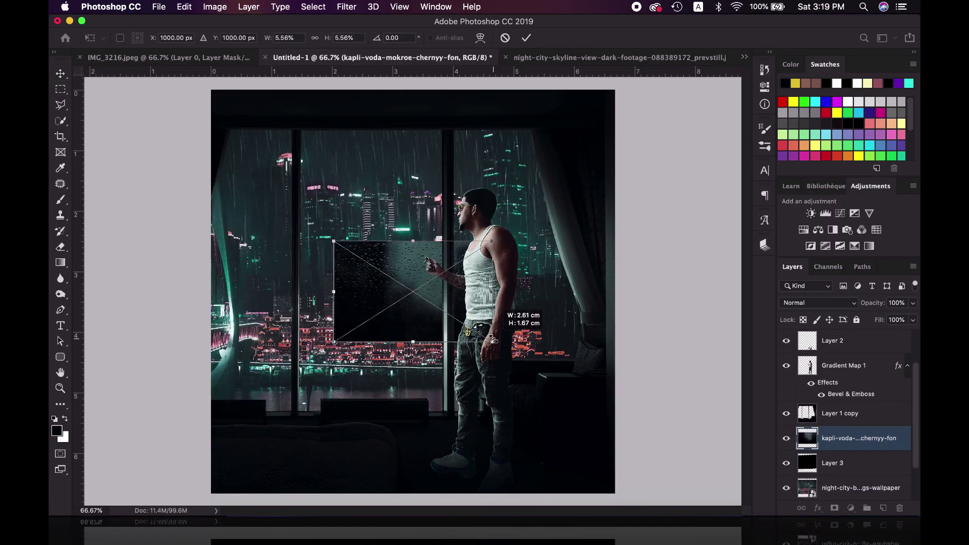
mouse_move(613, 418)
mouse_down()
mouse_move(573, 276)
mouse_move(616, 221)
mouse_up()
key(Return)
key(super+plus)
click(818, 303)
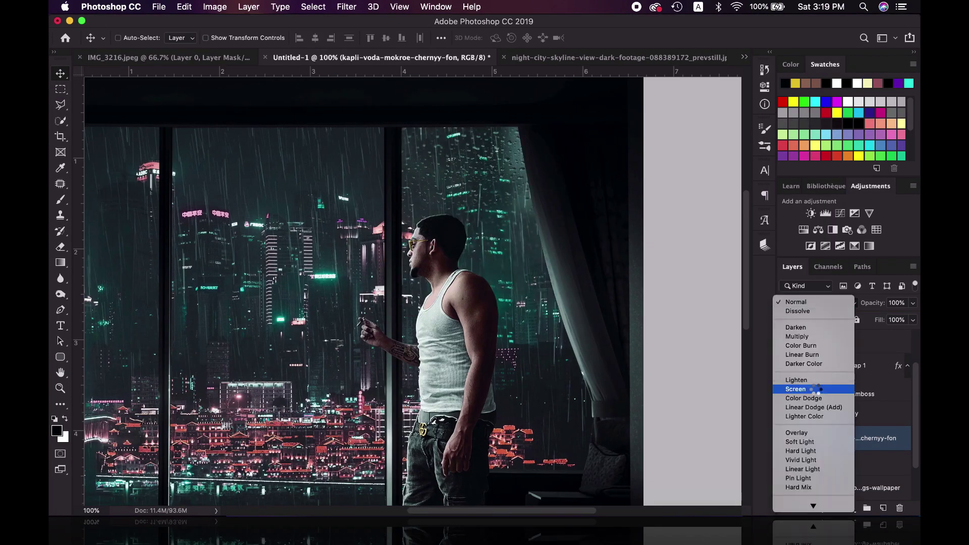
click(802, 389)
- Duplicate the raindrops, flip and stretch the copy over the right window, then apply Levels
drag(476, 230, 500, 283)
key(super+t)
drag(367, 392, 724, 157)
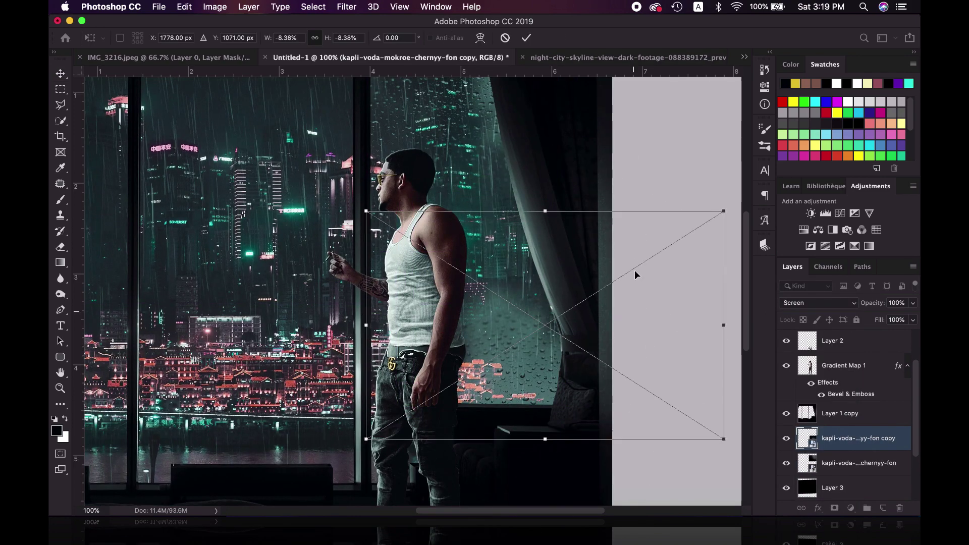
key(Return)
key(super+minus)
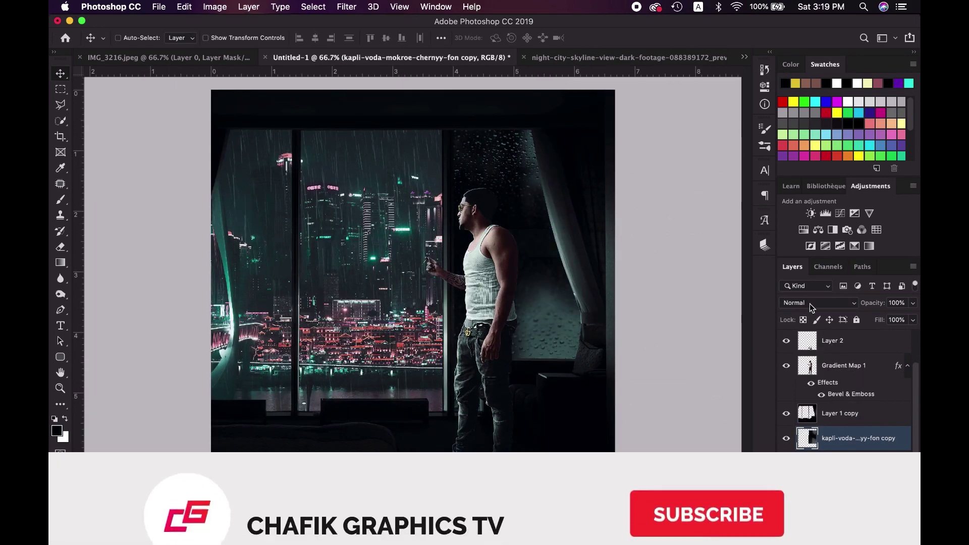
click(818, 303)
click(802, 390)
key(super+l)
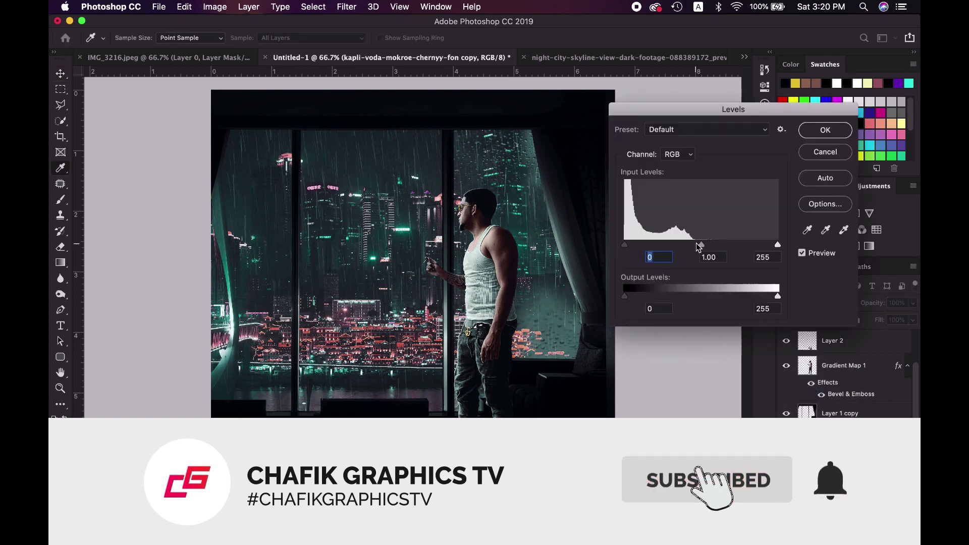
key(Return)
- Add a third raindrops copy, shift it slightly, and darken it with Levels black input 22
key(super+j)
click(185, 7)
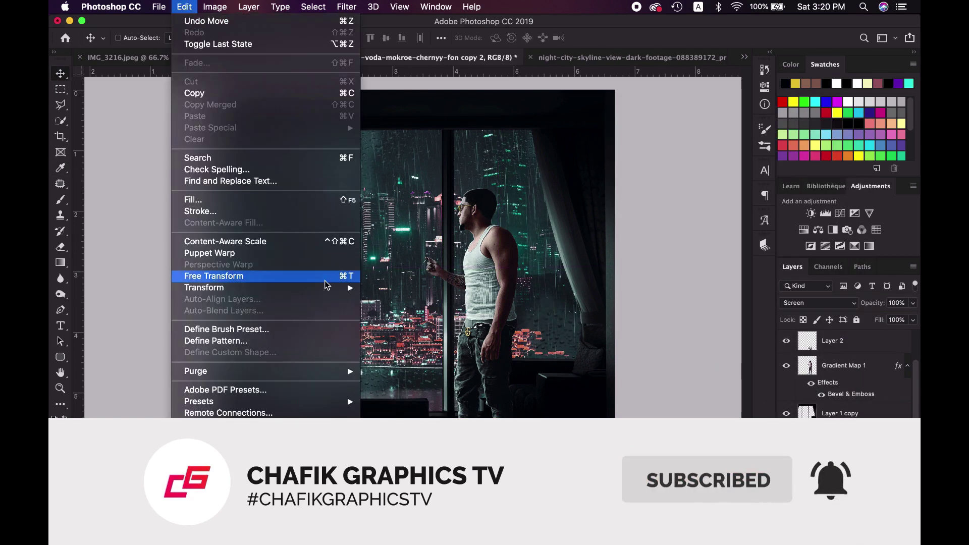
click(192, 277)
drag(348, 333, 358, 333)
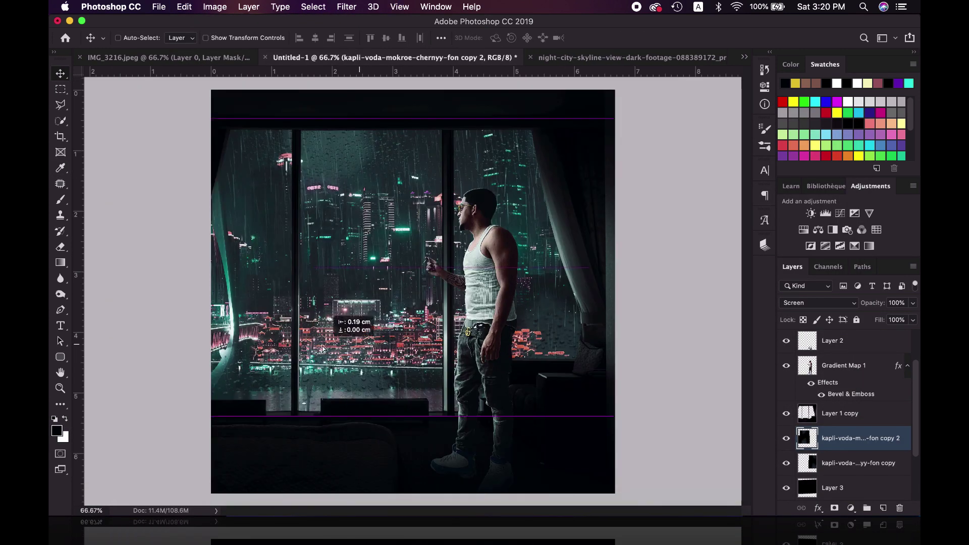
key(Return)
key(super+l)
drag(624, 245, 637, 246)
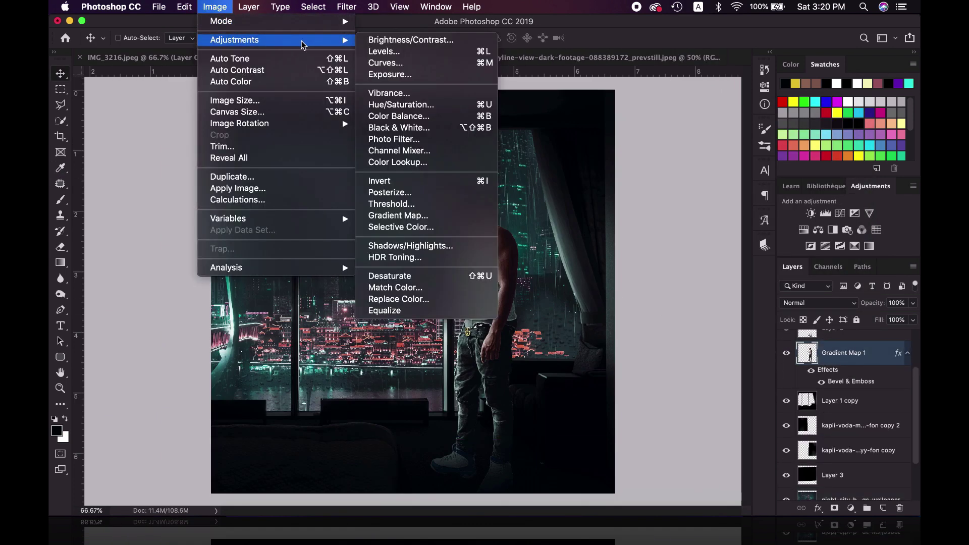
scroll(850, 355, up, 2)
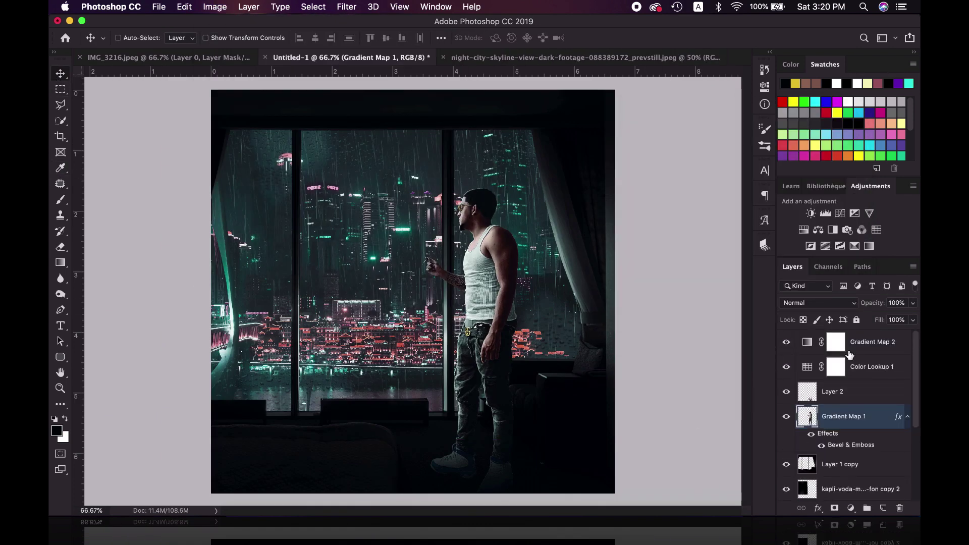
click(803, 229)
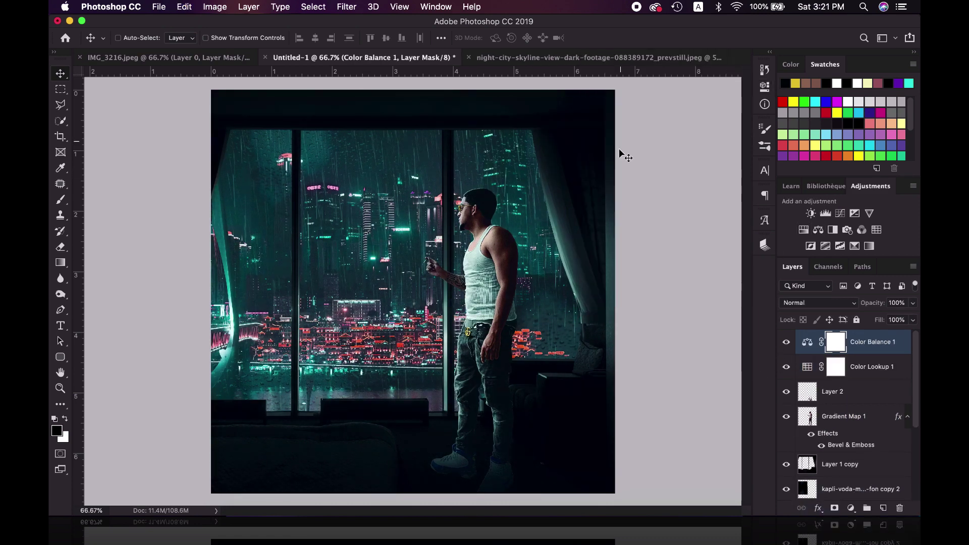
click(346, 7)
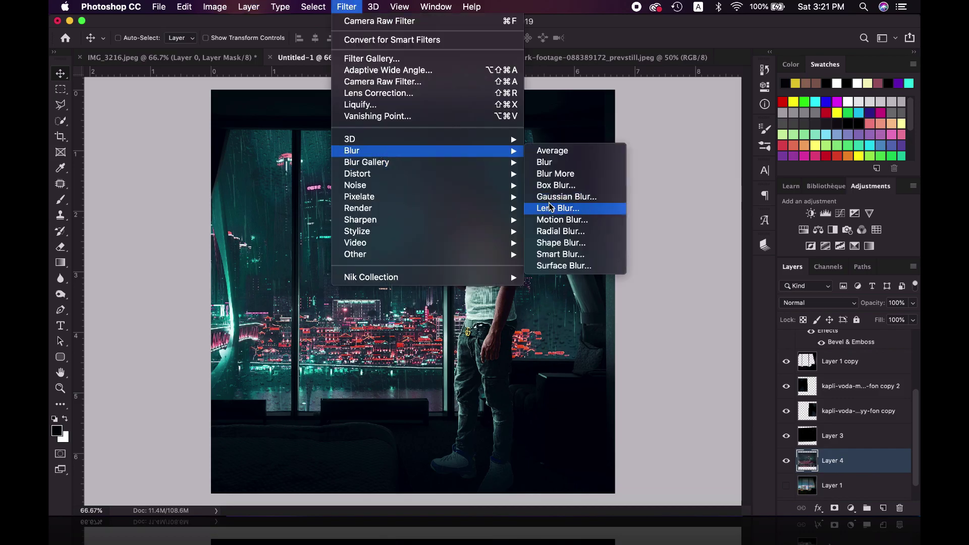
click(585, 208)
drag(801, 230, 810, 230)
drag(784, 315, 792, 316)
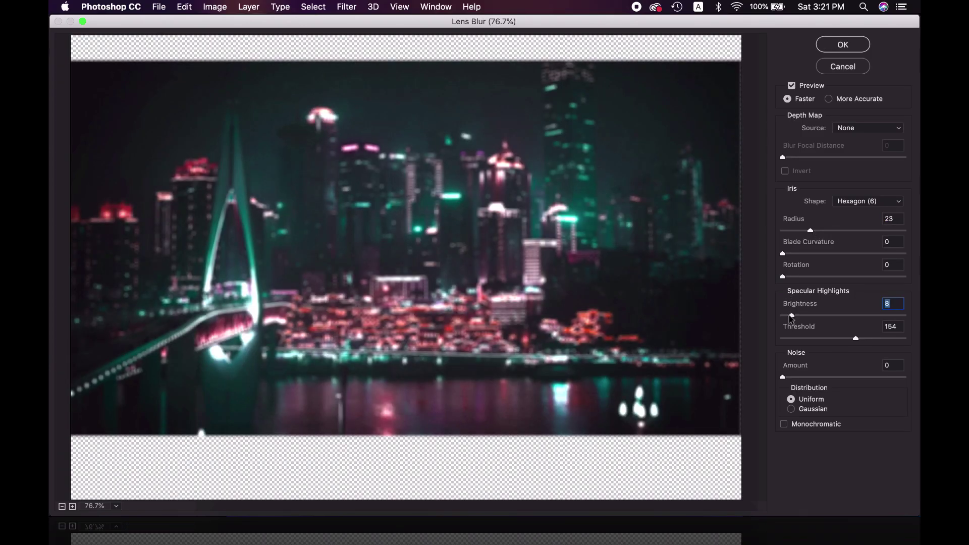
click(843, 44)
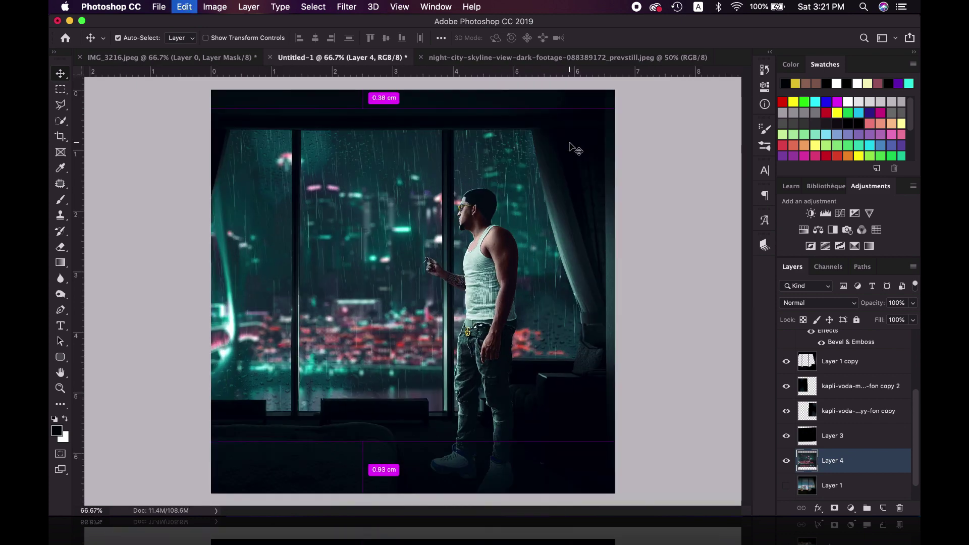
key(ctrl+z)
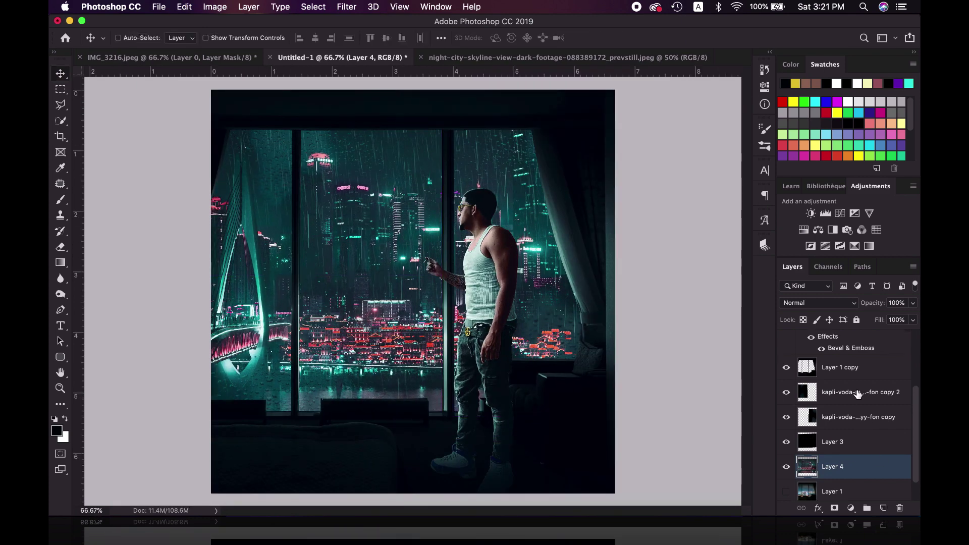
- Add a new layer filled with a teal gradient in Color Dodge blend mode
key(ctrl+shift+alt+n)
click(60, 168)
key(ctrl+minus)
drag(274, 355, 274, 282)
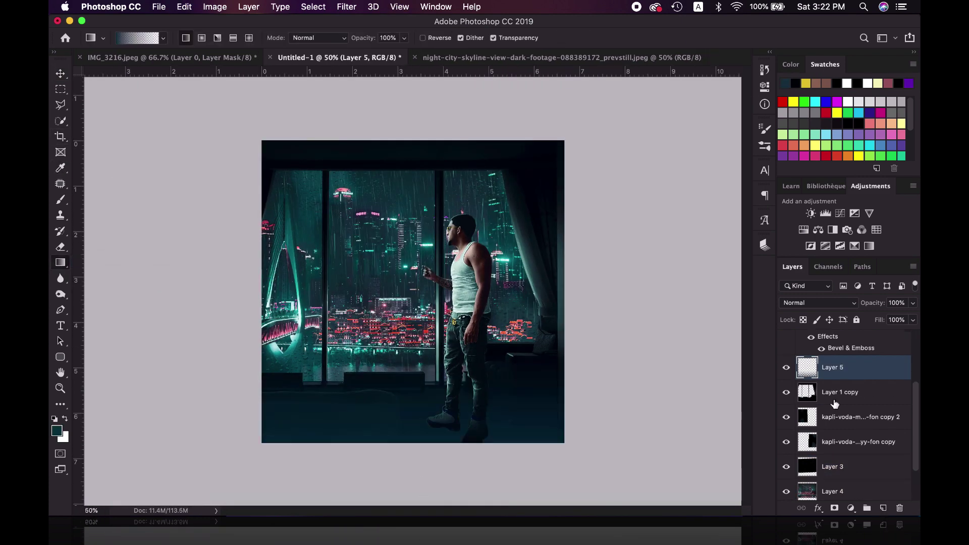
click(818, 303)
click(805, 396)
key(ctrl+t)
key(Return)
key(ctrl+plus)
key(ctrl+plus)
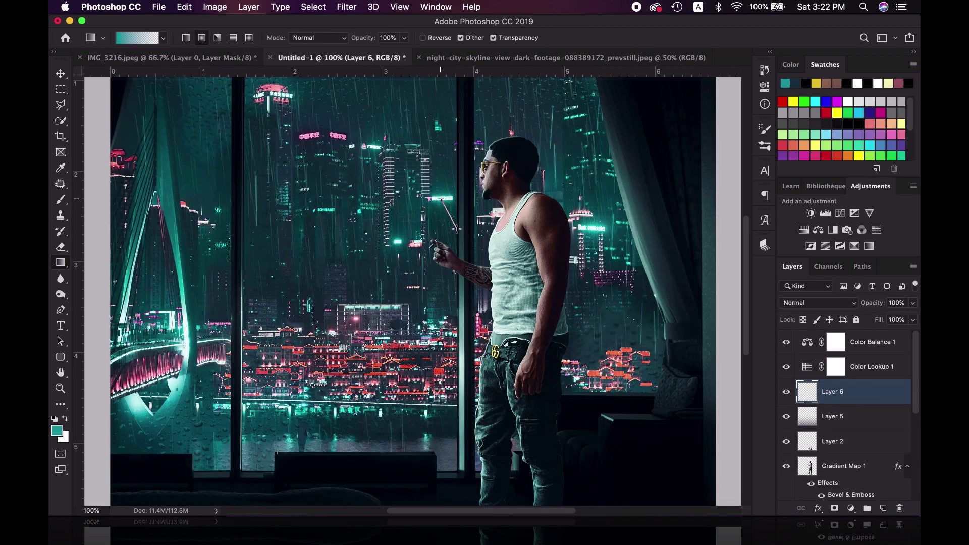
- Draw a teal glow near the window light on Layer 6, set to Screen at 41% opacity
drag(456, 228, 457, 230)
click(817, 303)
click(808, 396)
drag(912, 302, 873, 317)
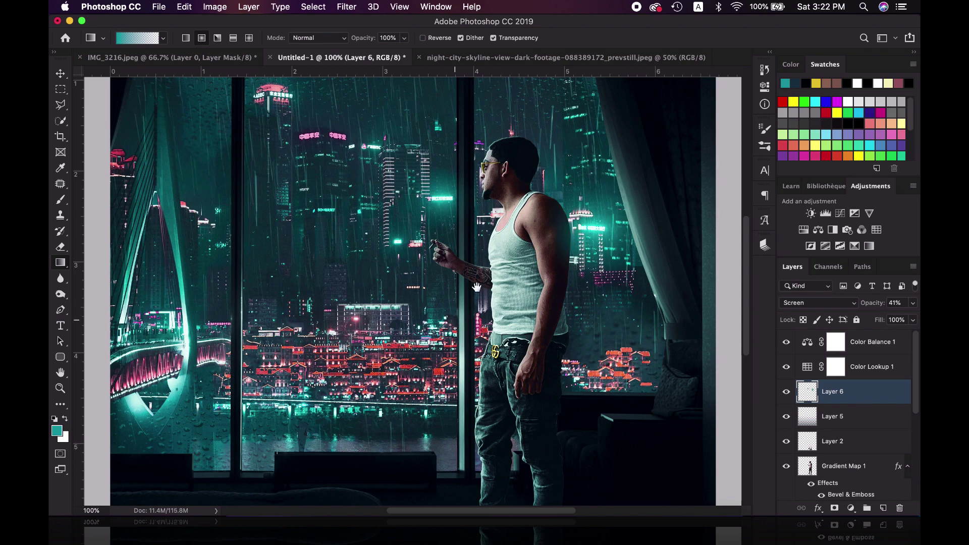
- Pan around the window scene and sample a new colour from the image
drag(477, 287, 510, 240)
drag(408, 281, 412, 362)
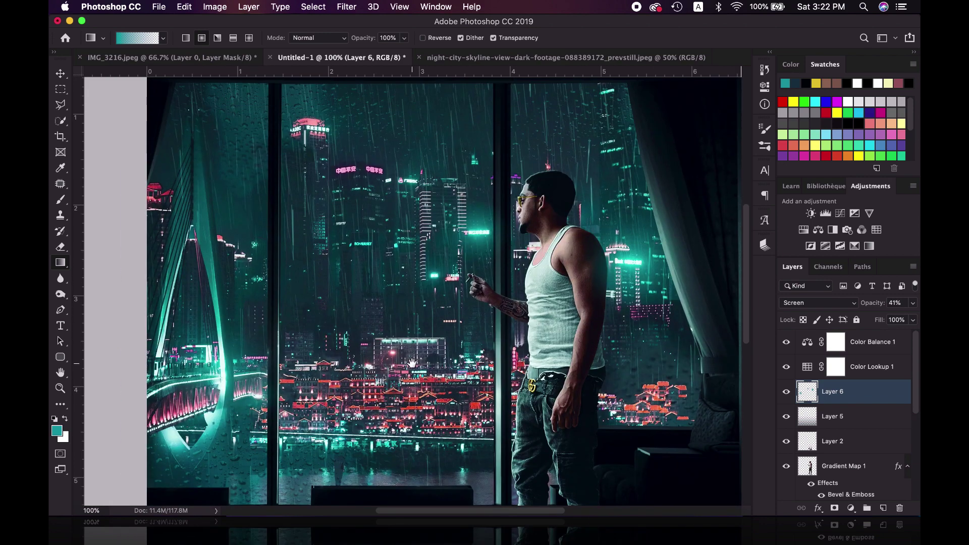
drag(367, 267, 324, 238)
key(i)
click(494, 212)
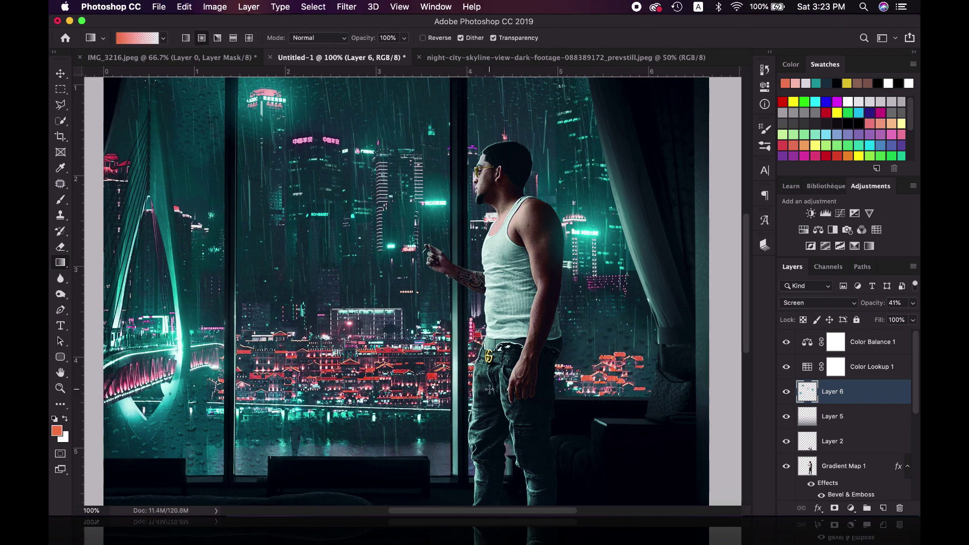
key(super+0)
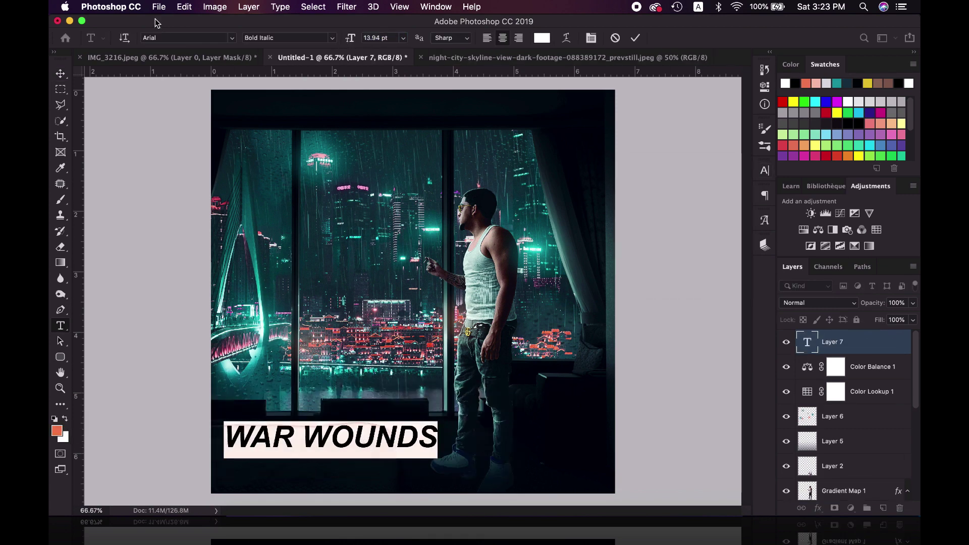
- Change the title font from Arial to Espionage and split WOUNDS onto its own text layer
click(189, 38)
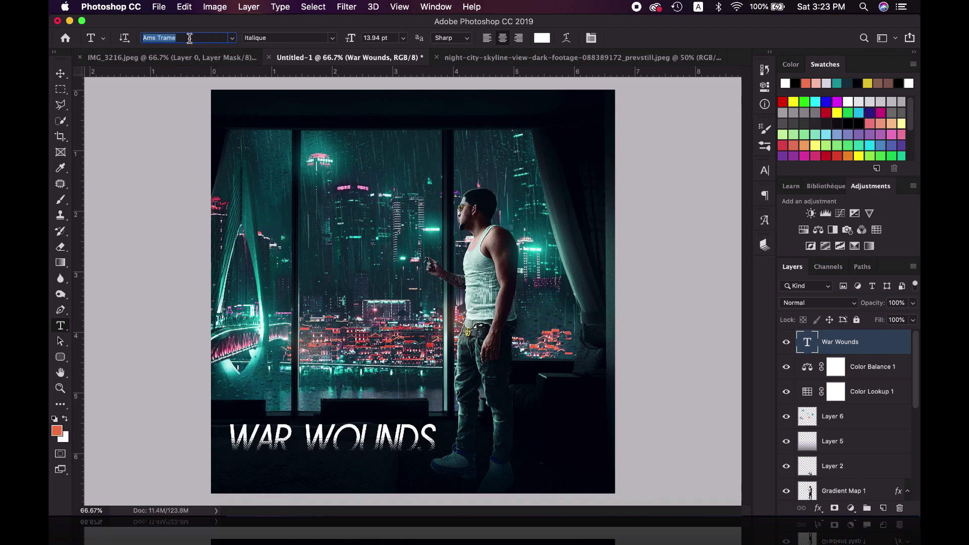
click(765, 170)
click(688, 188)
scroll(756, 404, down, 5)
scroll(756, 404, down, 5)
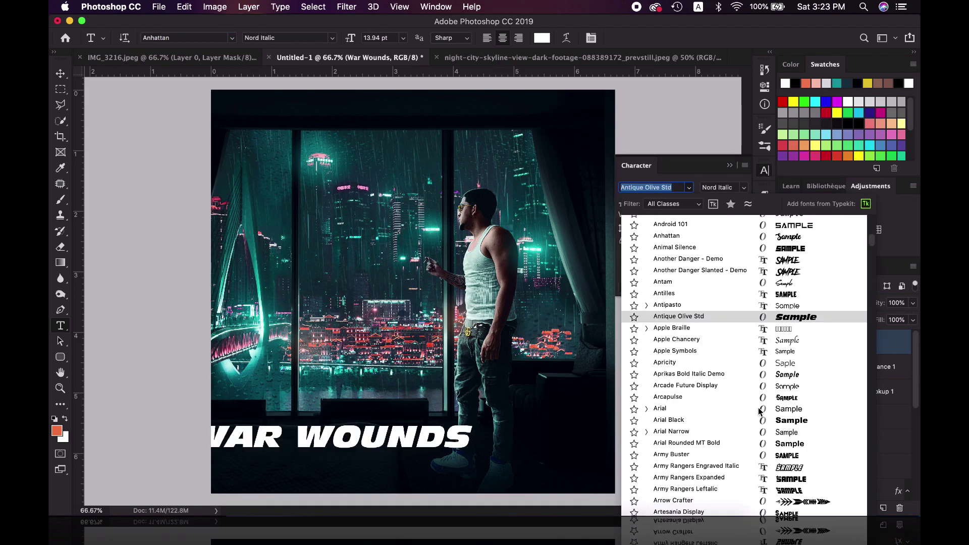
scroll(756, 404, down, 5)
scroll(756, 384, down, 5)
scroll(754, 361, down, 5)
scroll(752, 366, down, 5)
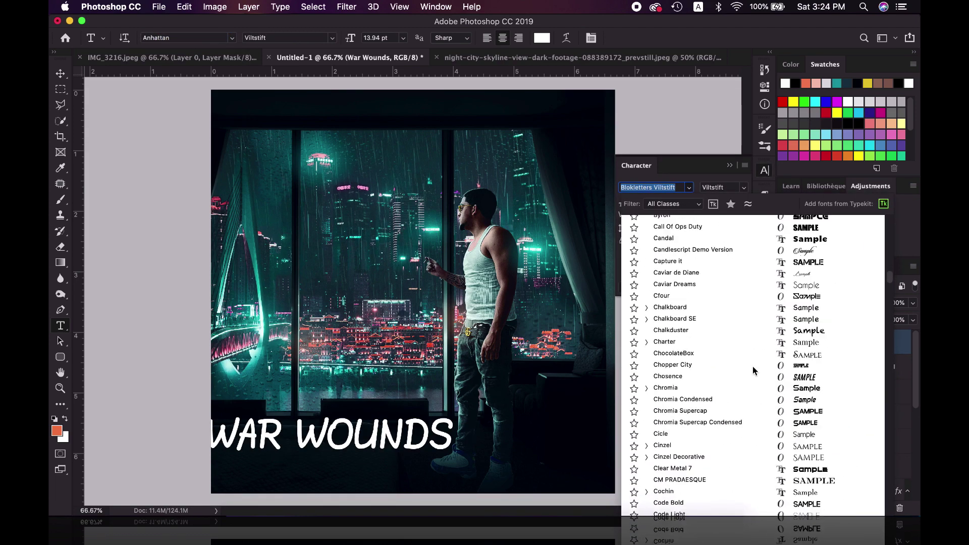
scroll(750, 367, down, 5)
scroll(747, 368, down, 3)
scroll(741, 353, down, 3)
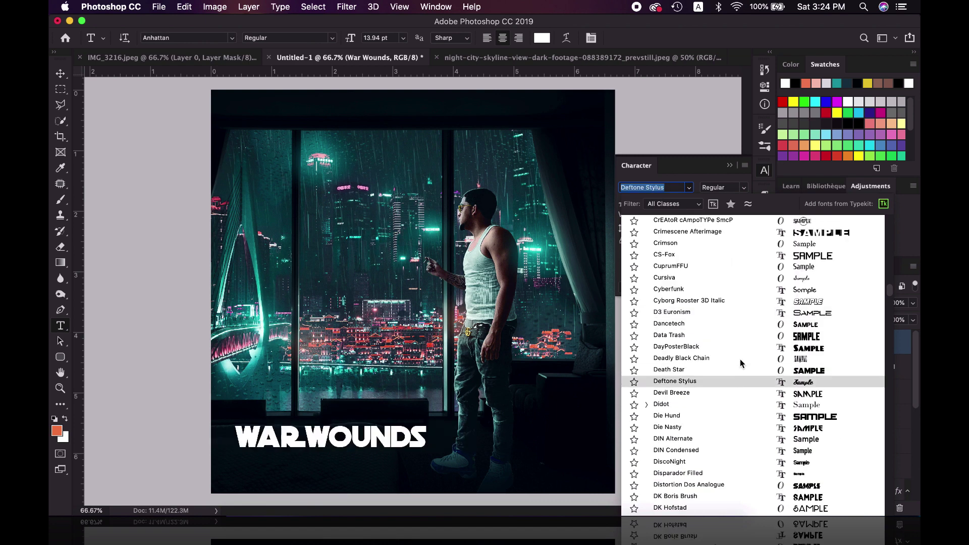
scroll(729, 366, down, 3)
scroll(727, 371, down, 5)
scroll(728, 395, down, 2)
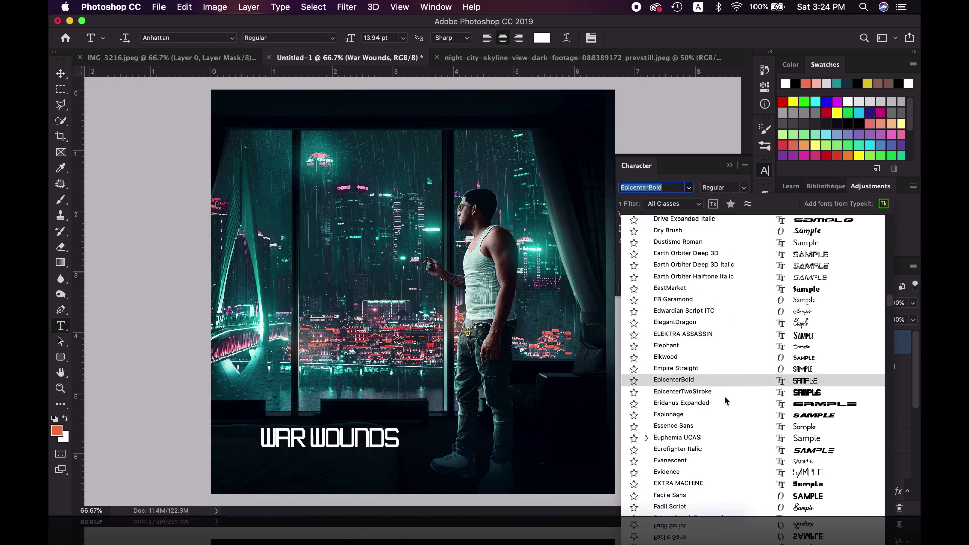
click(722, 415)
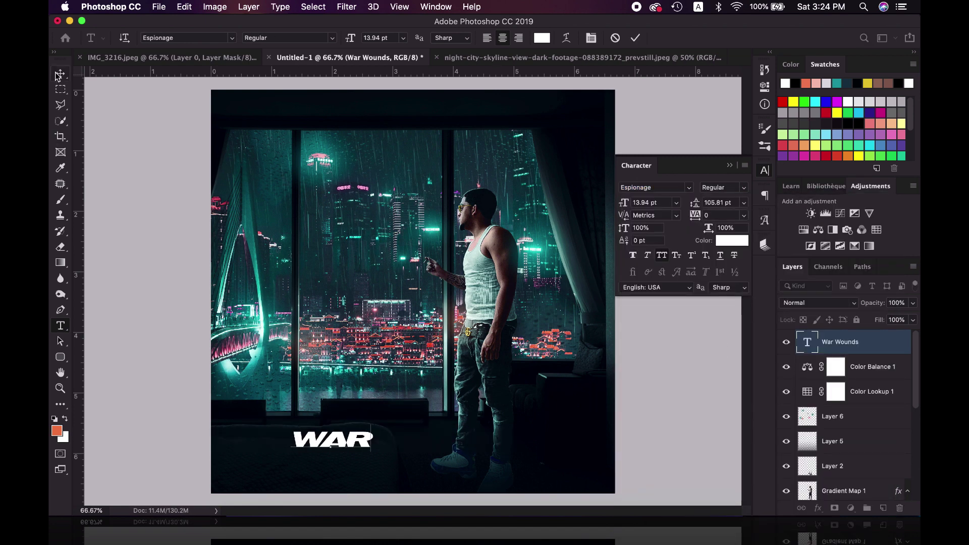
key(super+v)
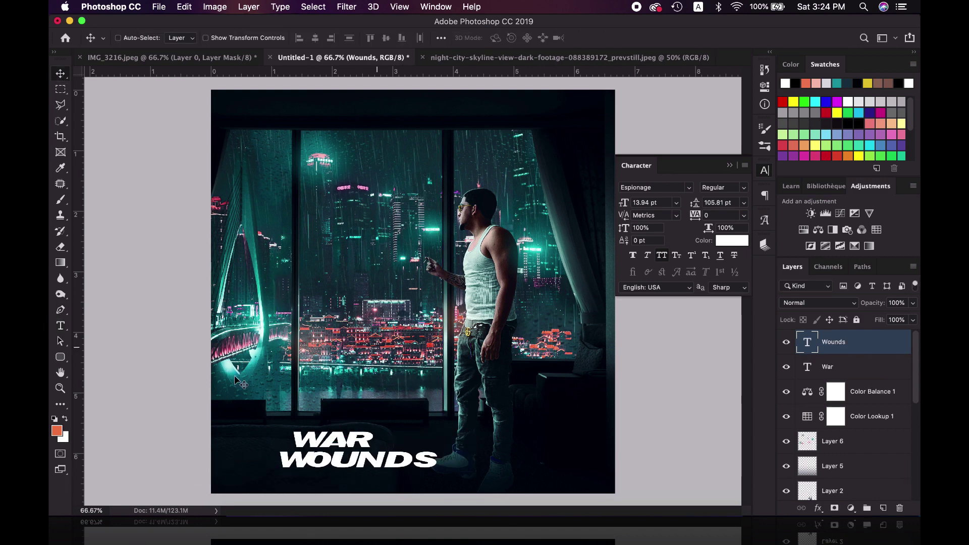
key(super+plus)
- Undo the split back to one WAR WOUNDS line and browse fonts, keeping Single Sleeve
key(super+z)
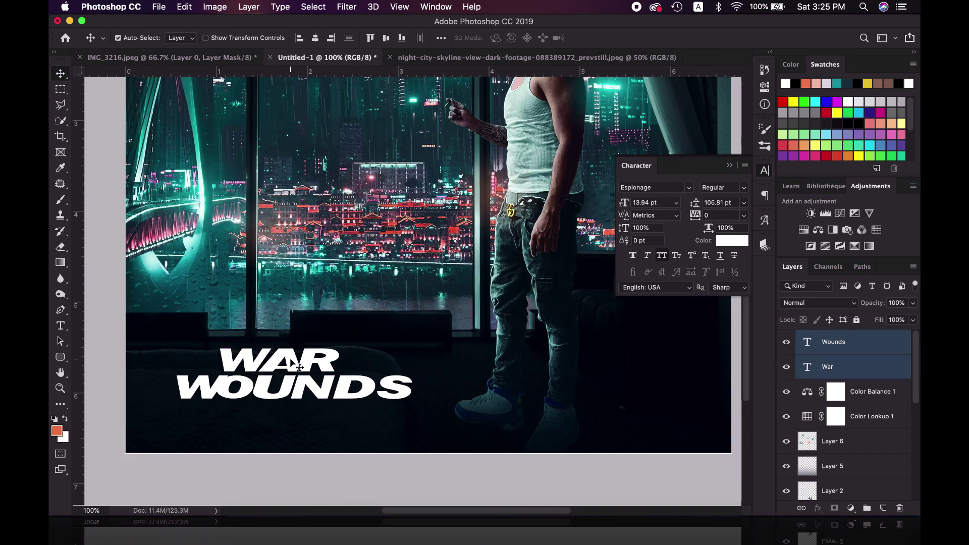
key(super+z)
click(689, 188)
scroll(817, 356, down, 15)
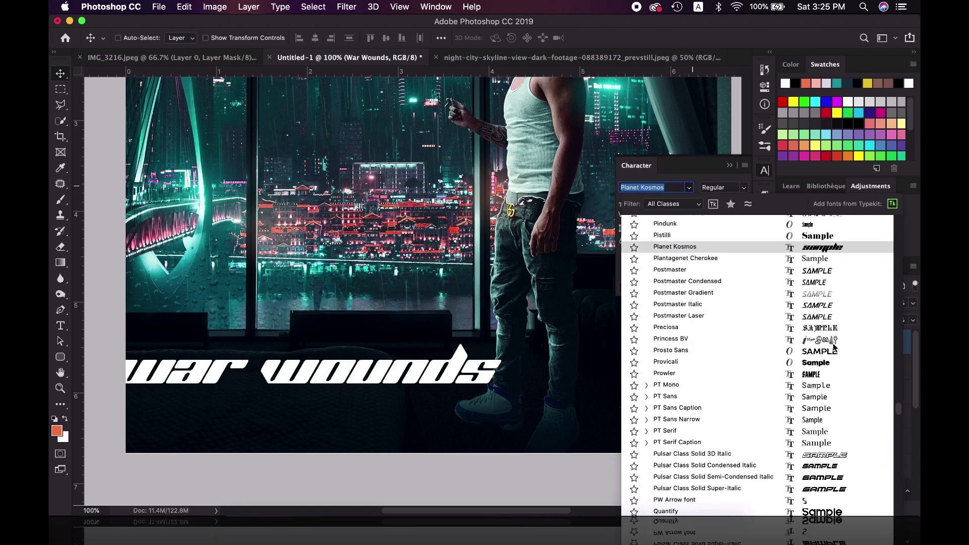
scroll(816, 356, down, 5)
scroll(817, 356, down, 5)
scroll(816, 356, down, 5)
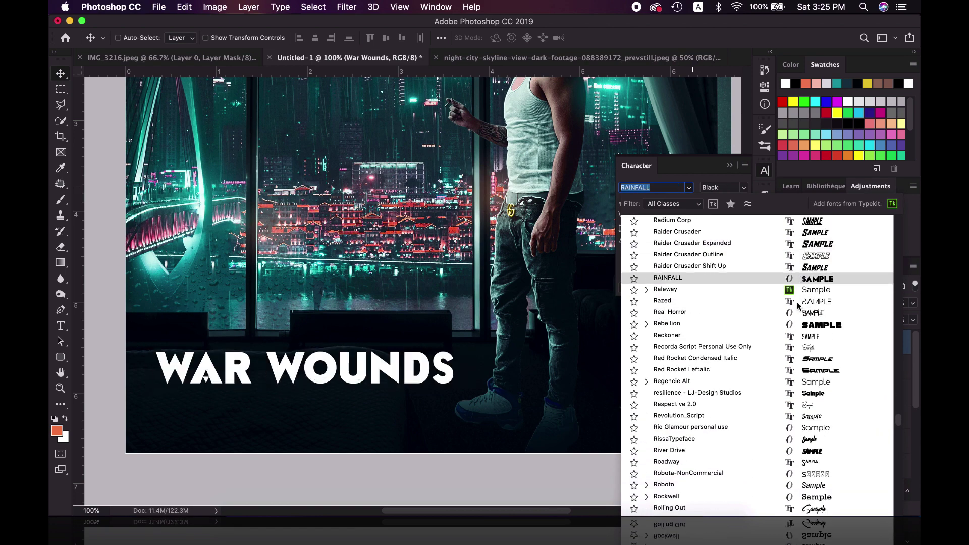
scroll(791, 327, down, 5)
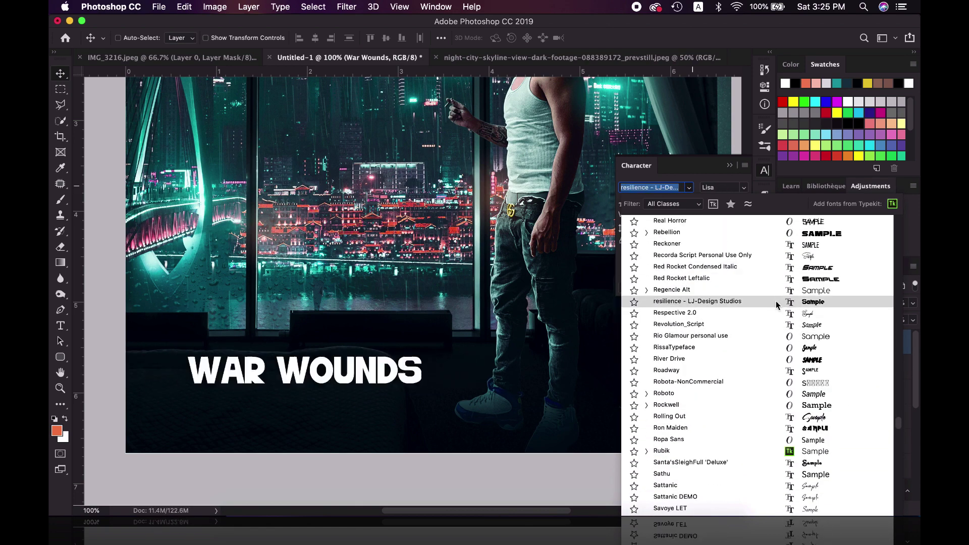
scroll(766, 346, down, 5)
scroll(762, 338, down, 5)
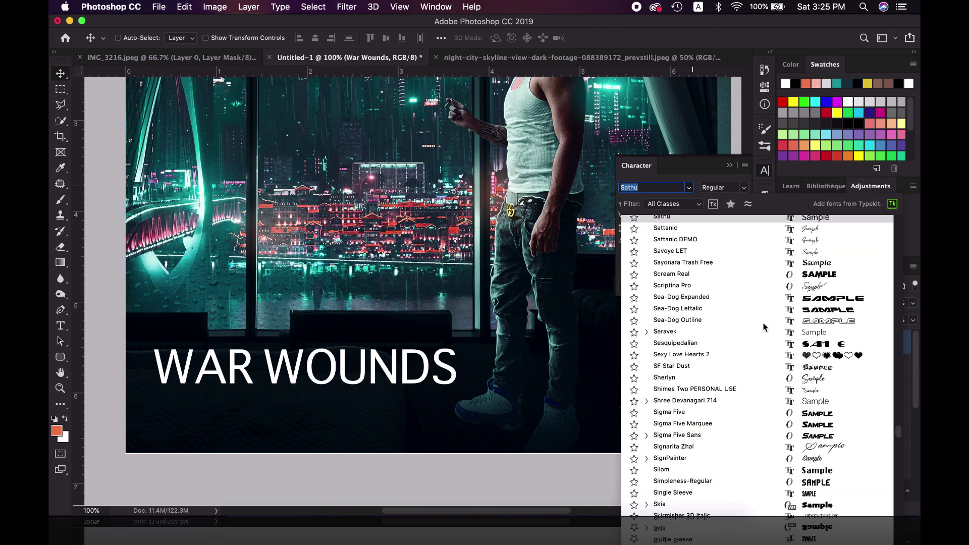
scroll(757, 328, down, 5)
scroll(750, 312, down, 3)
scroll(750, 308, down, 5)
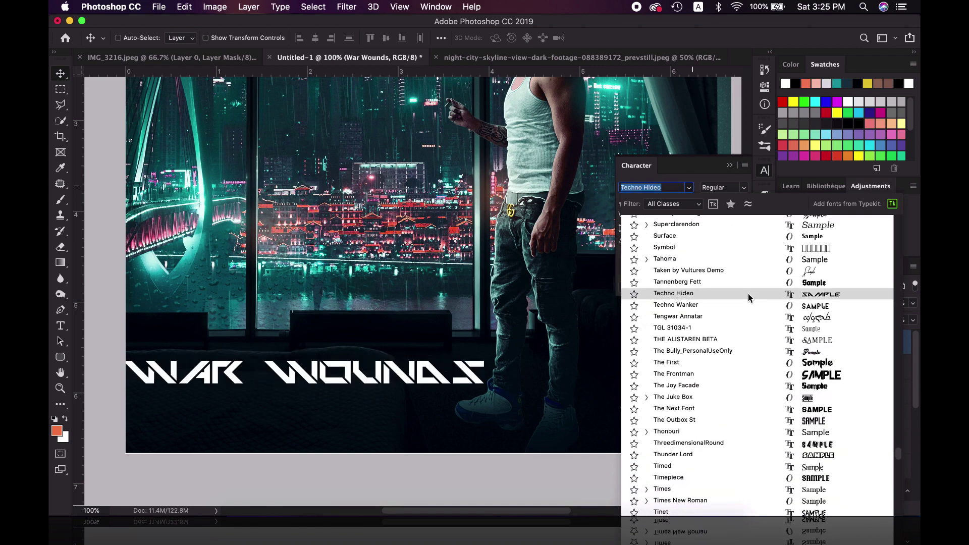
scroll(748, 293, down, 2)
key(Escape)
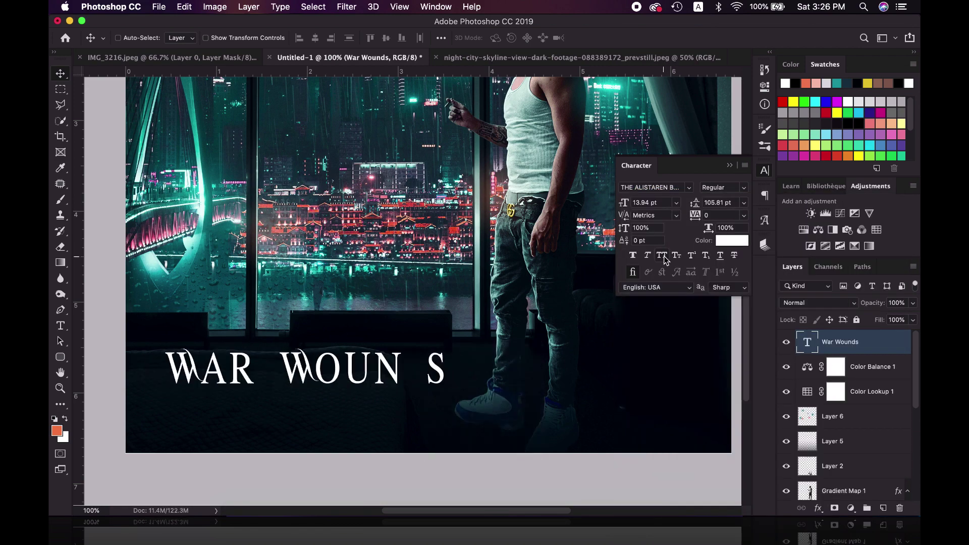
- Preview fonts such as The Frontman and Verdana on the title
scroll(813, 353, down, 5)
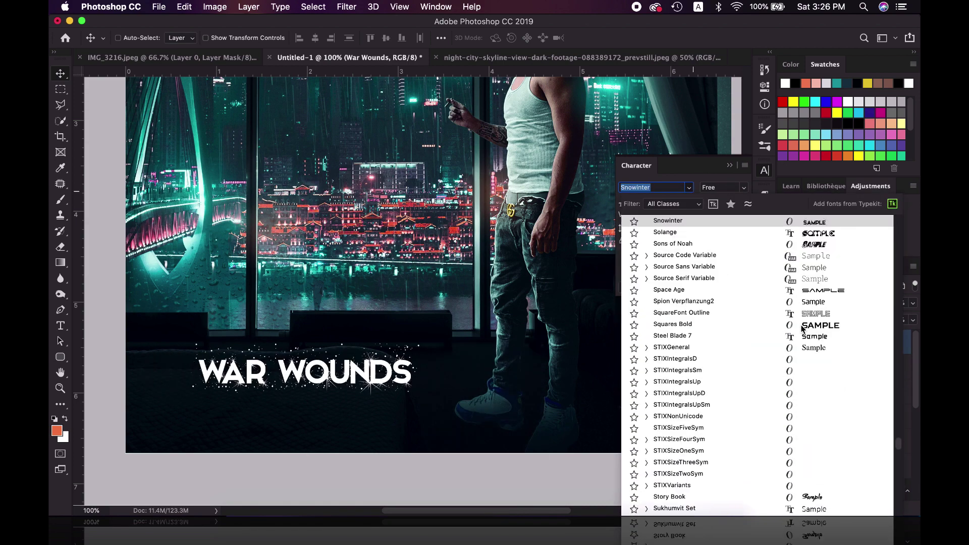
scroll(805, 388, down, 5)
scroll(805, 403, down, 2)
key(Down)
key(Down)
key(Down)
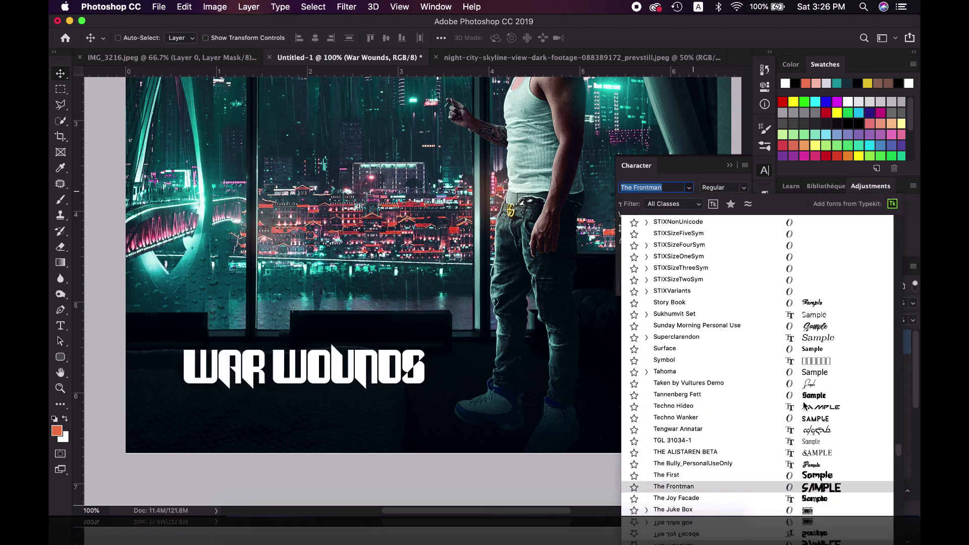
key(Down)
key(Down)
key(Down)
key(Down)
key(Down)
key(Down)
key(Down)
key(Down)
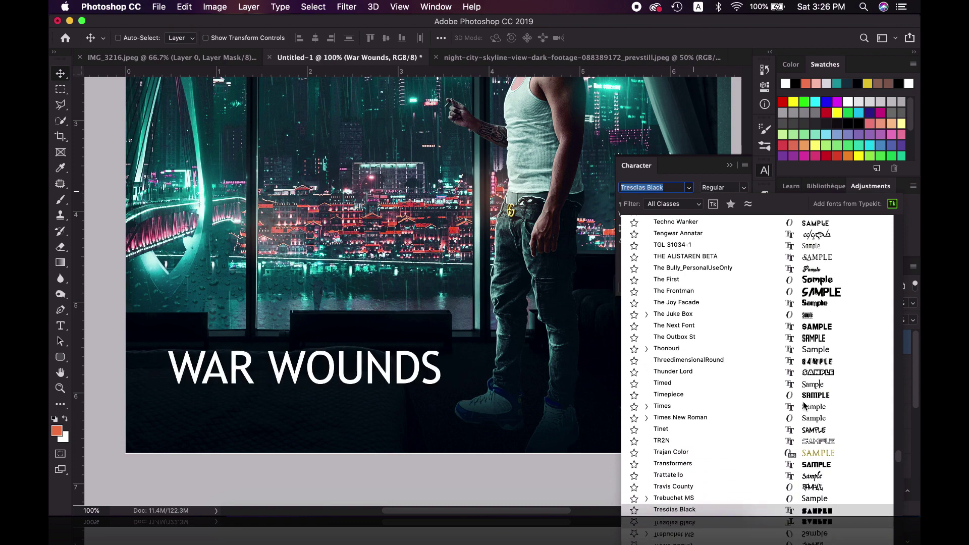
key(Down)
key(Down)
key(Down)
key(Down)
key(Down)
key(Down)
key(Down)
key(Down)
key(Down)
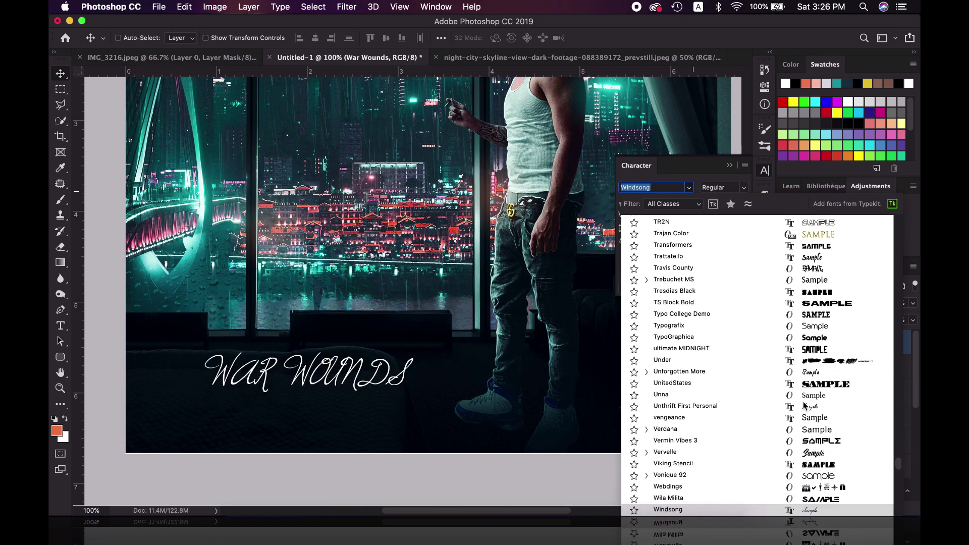
key(Down)
- Search 'Avenir' in the font list, then scroll on and apply Espionage to the title
text(Avenir)
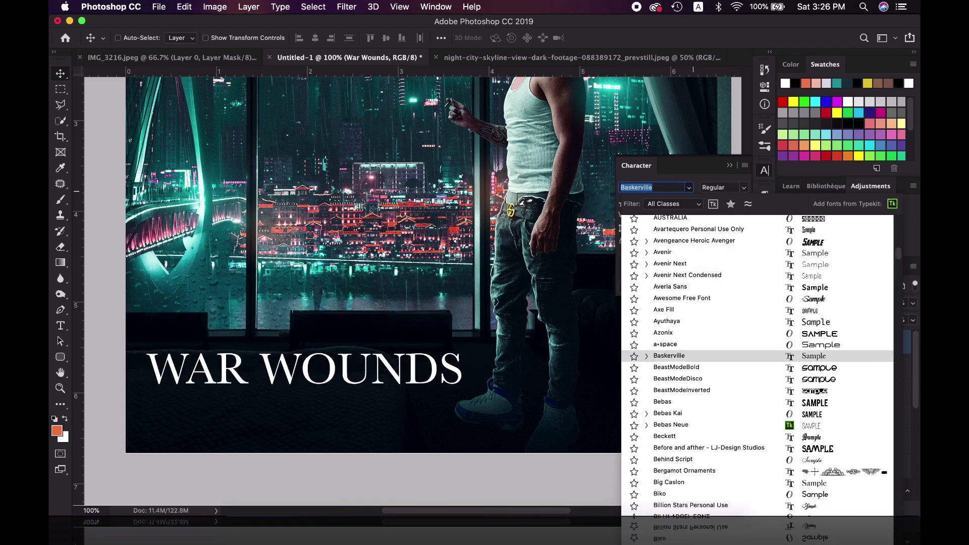
scroll(807, 362, down, 5)
scroll(808, 361, down, 5)
scroll(808, 361, down, 5)
scroll(807, 361, down, 3)
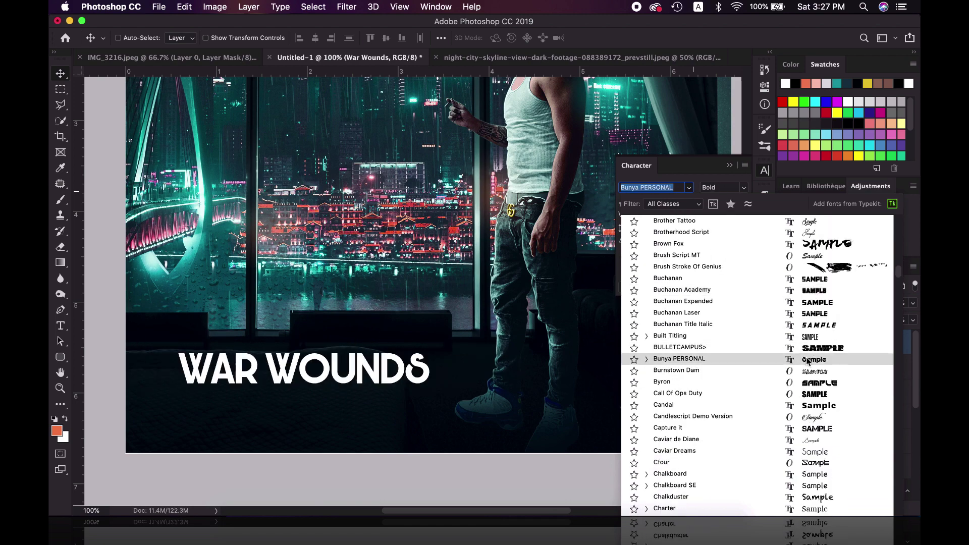
scroll(797, 391, down, 5)
scroll(793, 385, down, 3)
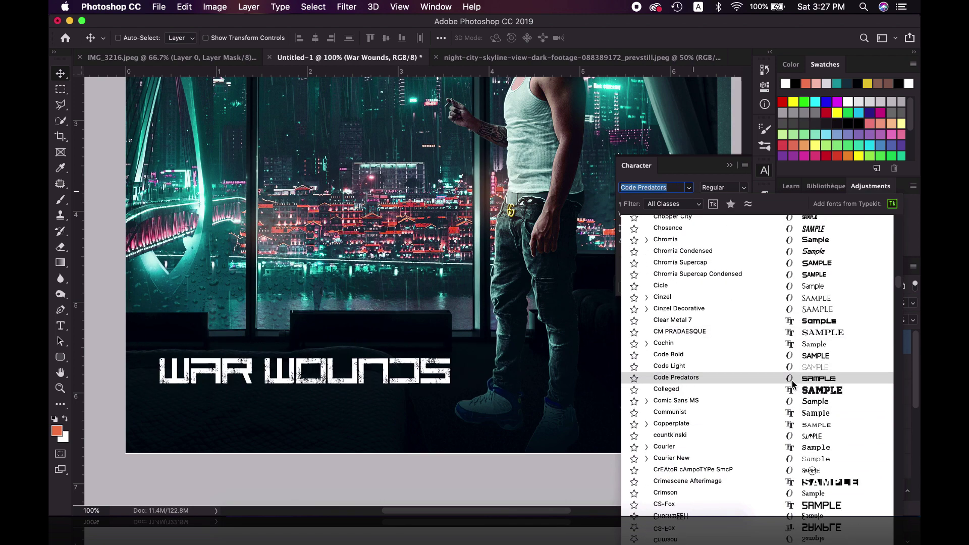
scroll(787, 376, down, 5)
scroll(777, 366, down, 5)
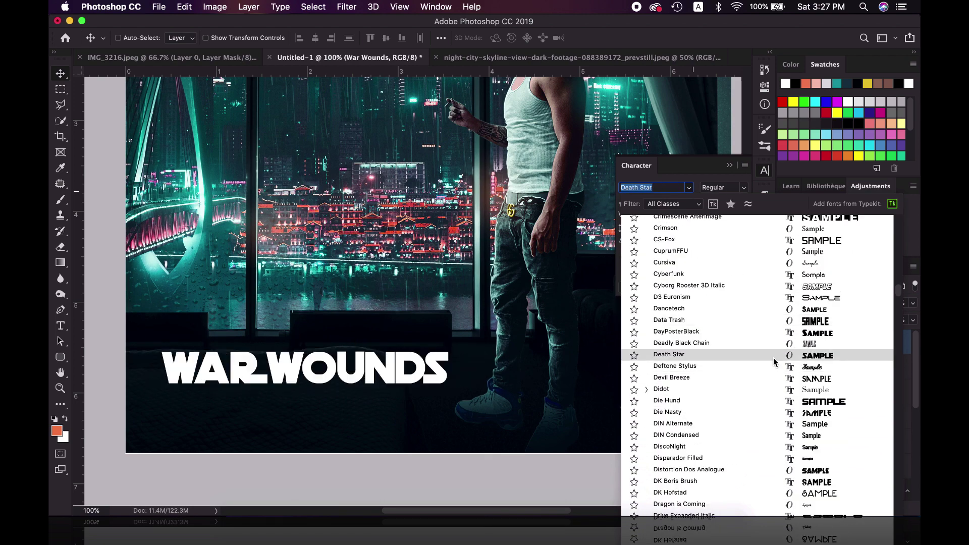
scroll(773, 358, down, 2)
scroll(773, 359, down, 2)
scroll(768, 363, down, 5)
scroll(768, 360, down, 5)
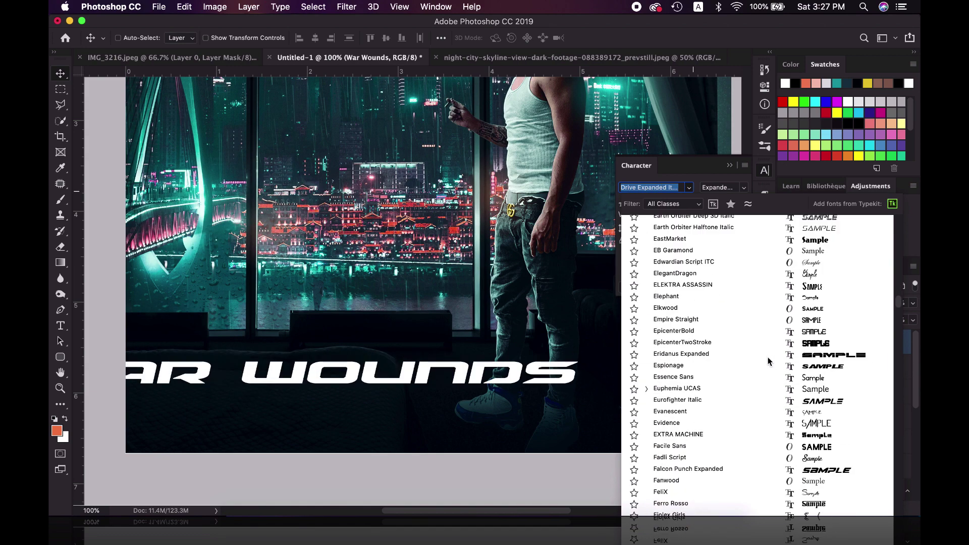
click(767, 367)
- Draw a dark rectangle strip down the left edge of the cover
click(729, 167)
key(super+minus)
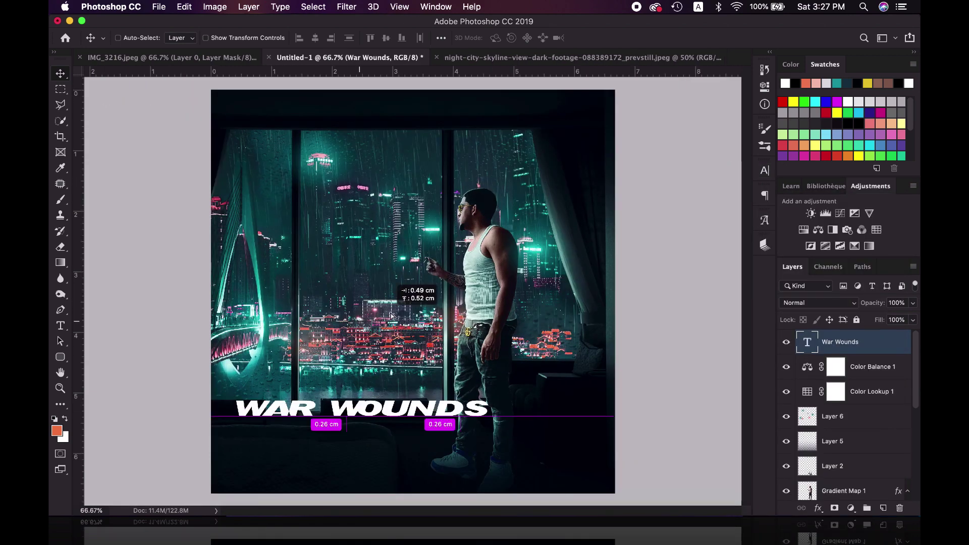
key(super+minus)
drag(255, 117, 325, 480)
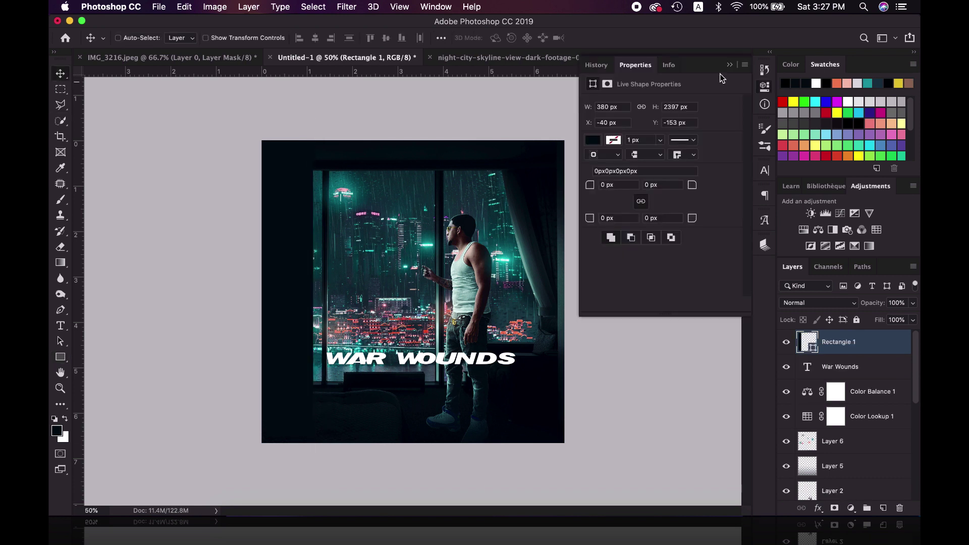
- Put the strip beneath WAR WOUNDS, then rotate the title -90° and enlarge it along the strip
key(v)
drag(853, 341, 874, 339)
key(super+t)
drag(305, 230, 319, 175)
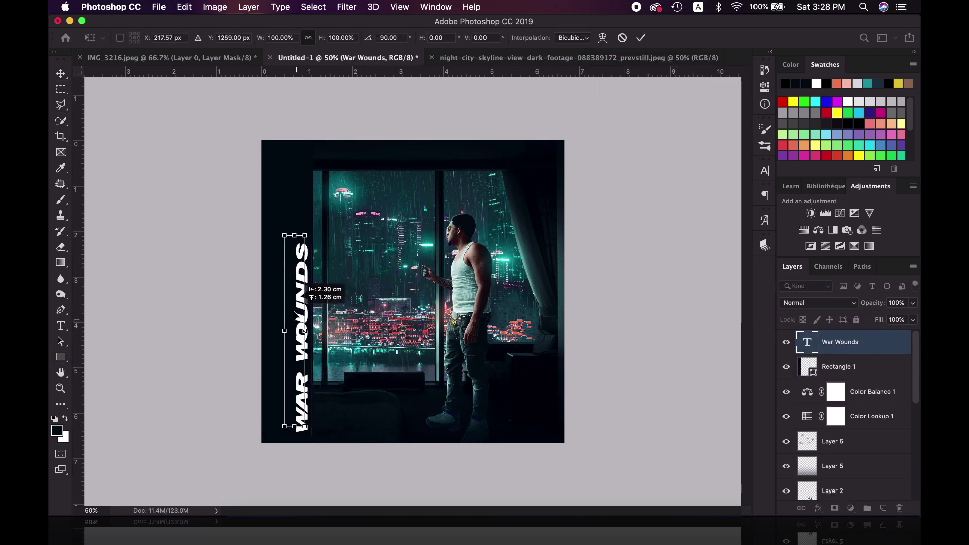
key(Return)
key(super+Tab)
- Paste the artist name as a new text line and cycle through fonts
key(super+c)
key(super+Tab)
key(super+v)
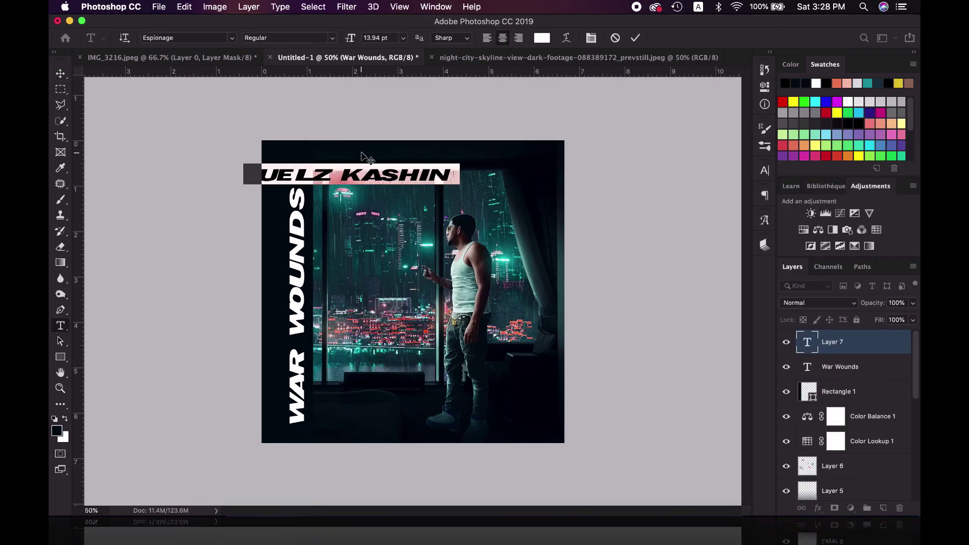
key(Down)
key(Down)
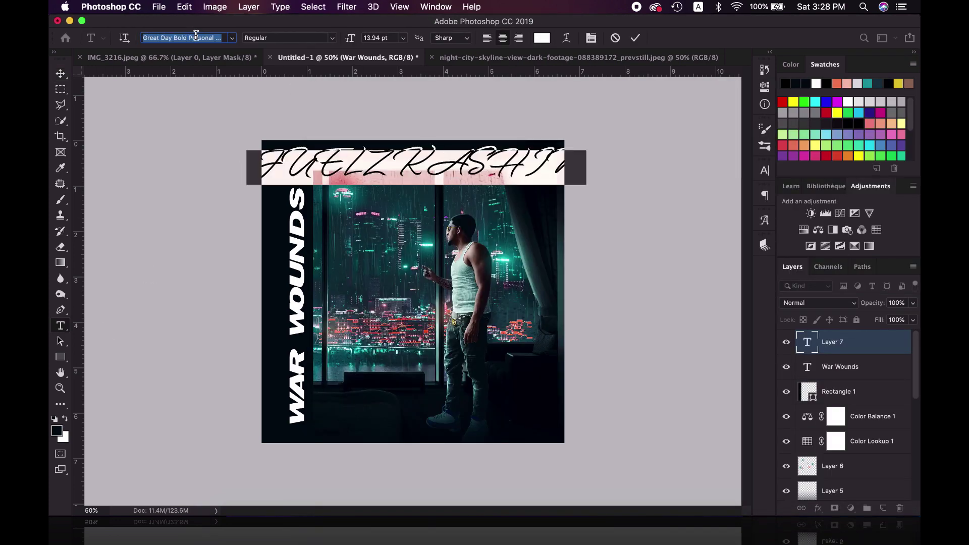
key(Down)
key(Down)
- Apply the Scream Real font to the artist name from the Character panel
click(765, 171)
click(689, 187)
scroll(838, 295, down, 10)
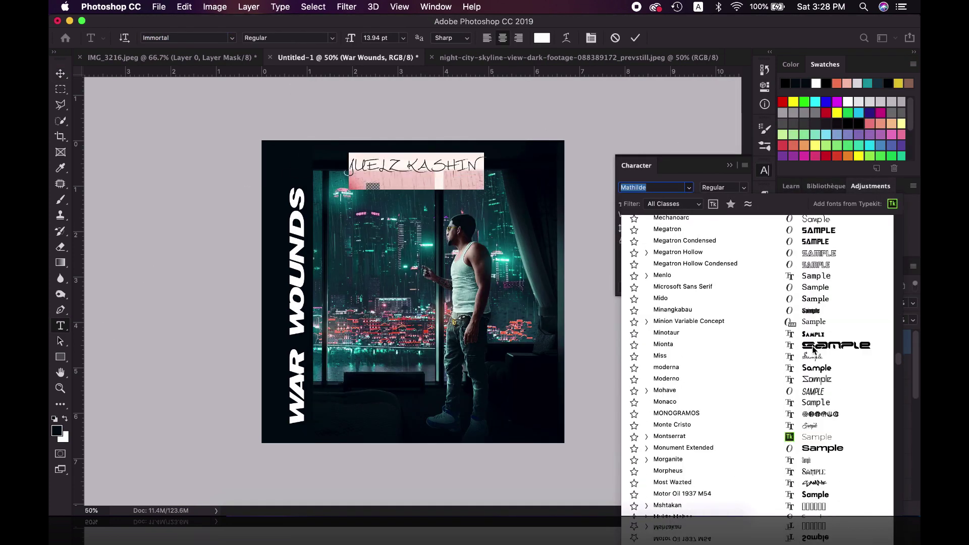
scroll(838, 296, down, 10)
scroll(837, 290, down, 10)
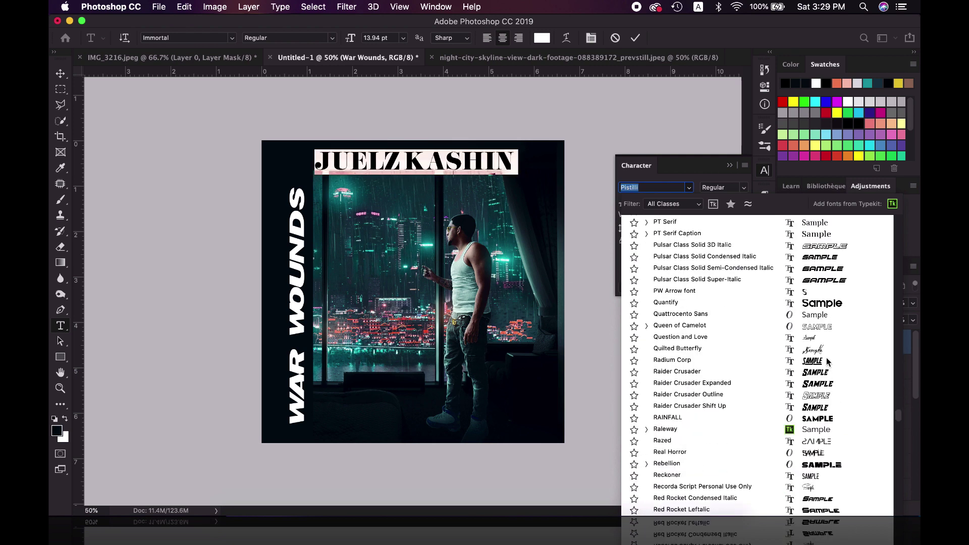
scroll(837, 291, down, 10)
scroll(812, 368, up, 3)
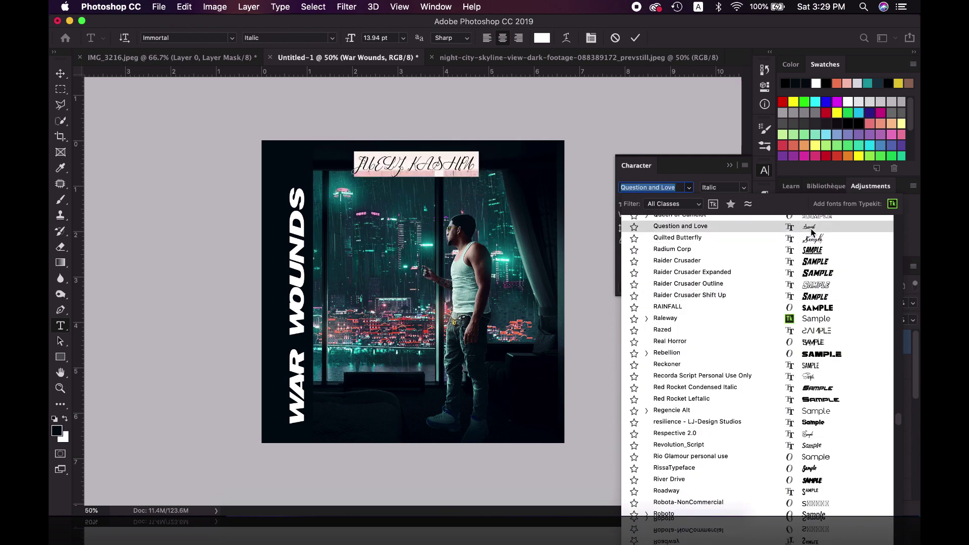
scroll(805, 399, down, 8)
scroll(800, 429, down, 5)
click(671, 456)
- Move the artist name down beside the vertical WAR WOUNDS title
key(v)
drag(327, 167, 279, 232)
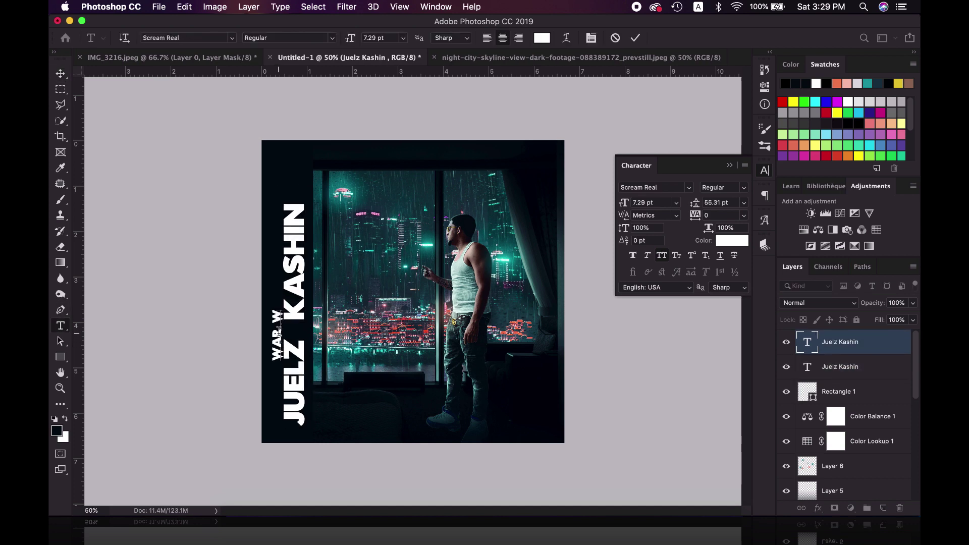
click(186, 38)
- Change the artist name's font to Espionage and go to the film dust textures
click(251, 281)
key(v)
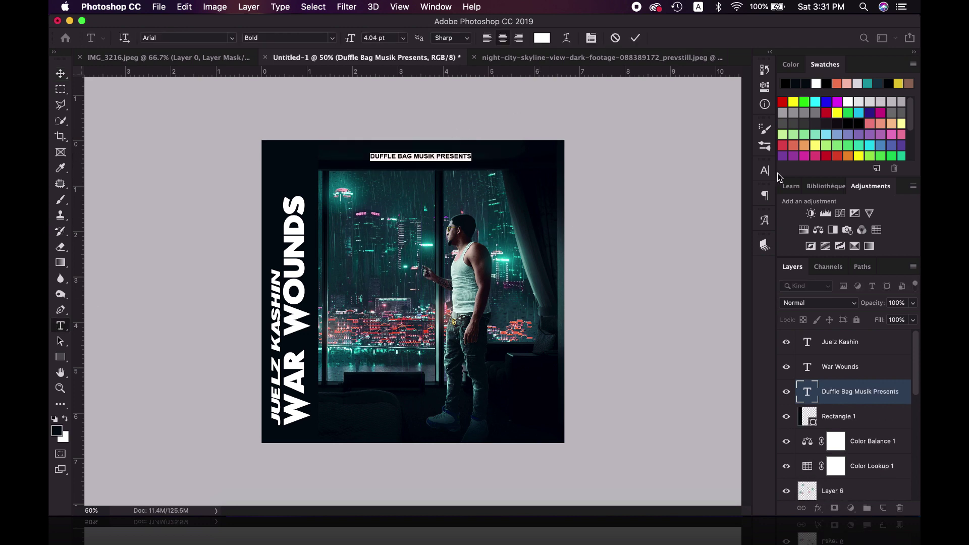
click(231, 516)
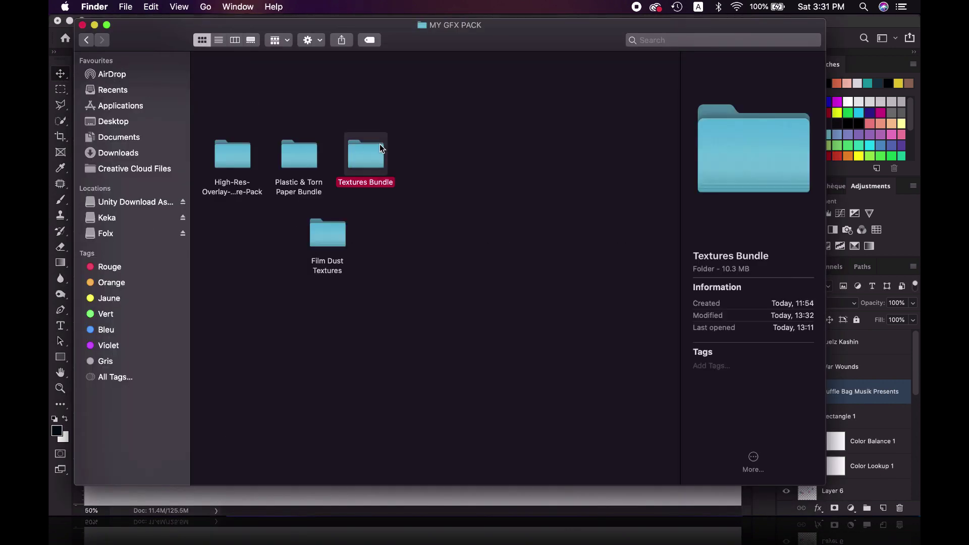
- Place film_dust20.jpg from the Regular version folder onto the cover
click(281, 238)
double_click(293, 444)
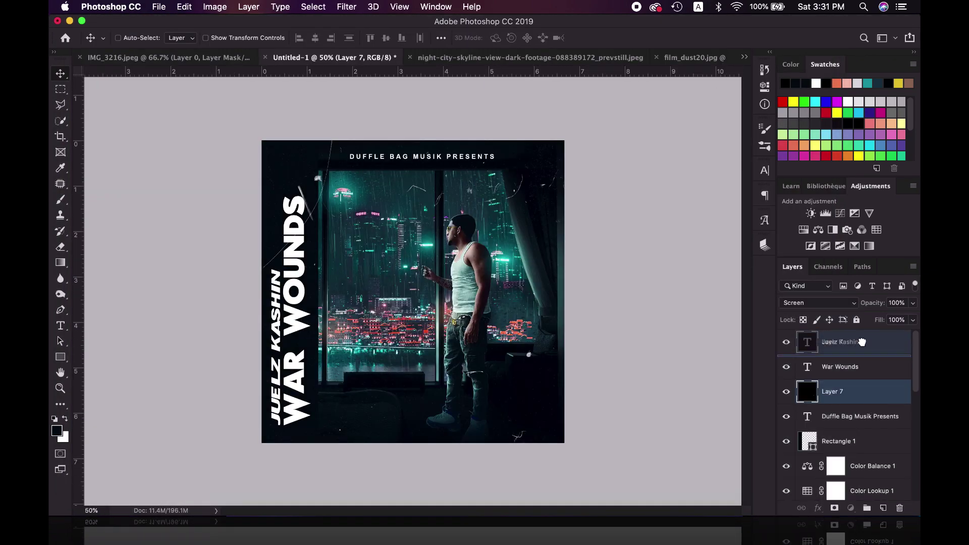
key(Return)
scroll(497, 355, up, 3)
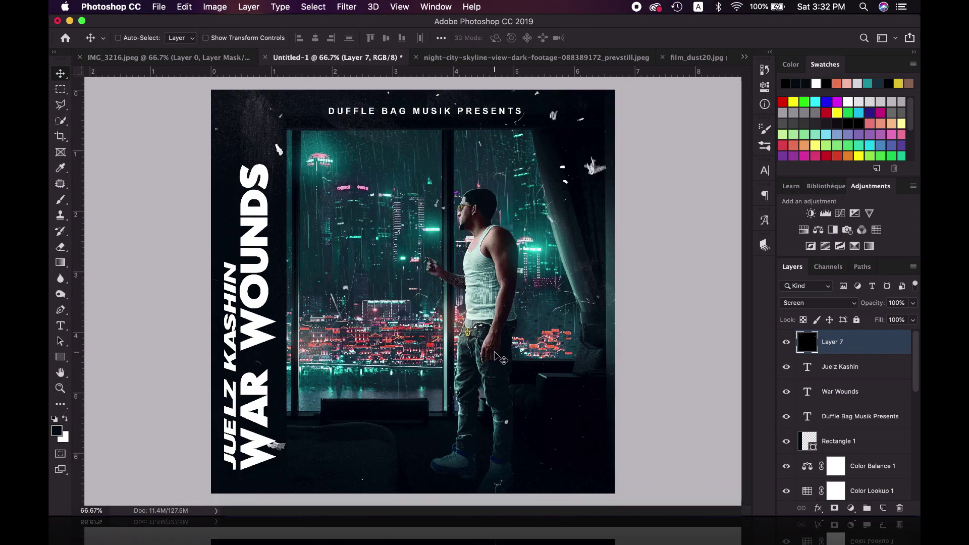
key(super+space)
- Place the SMOKE image on the cover next to the man's mouth
text(SMOKE)
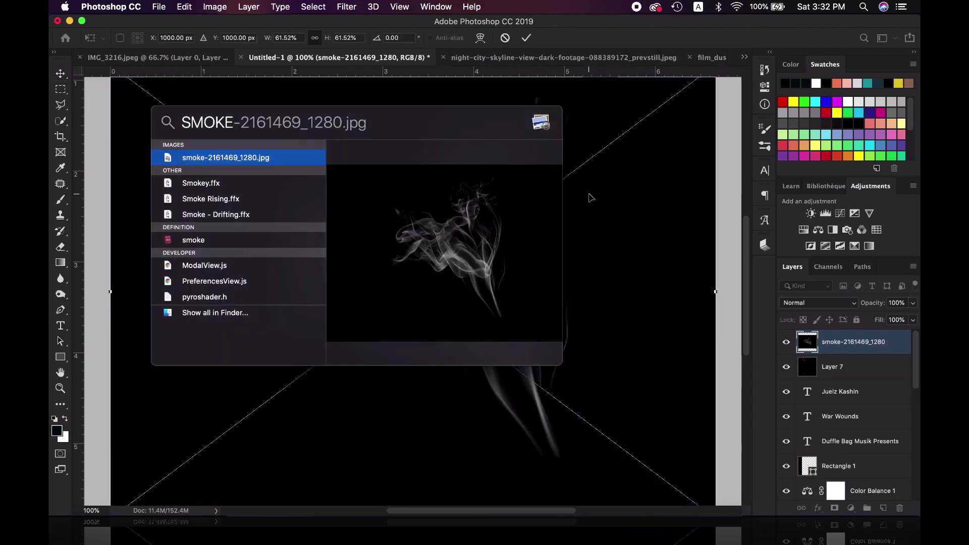
key(Return)
scroll(483, 284, up, 3)
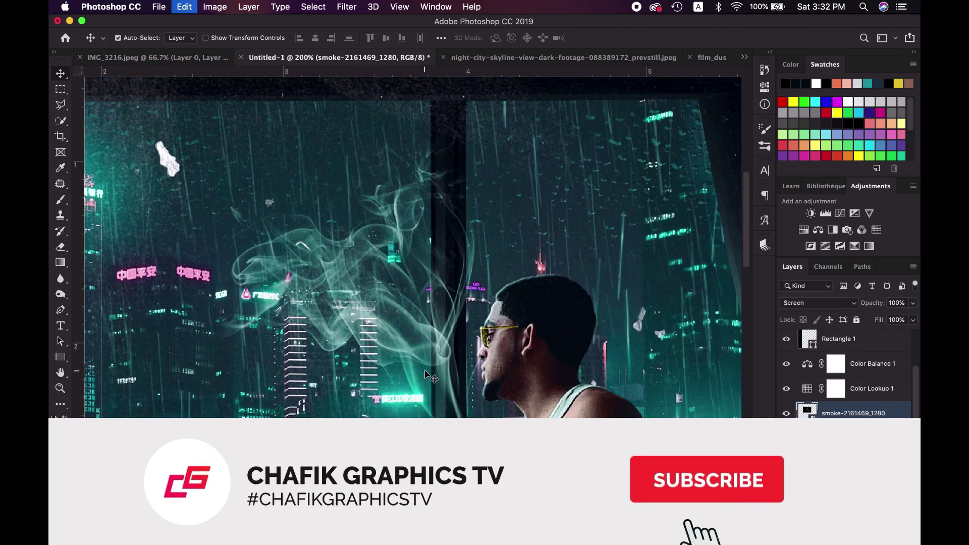
scroll(483, 284, down, 2)
drag(427, 323, 453, 334)
scroll(496, 347, up, 3)
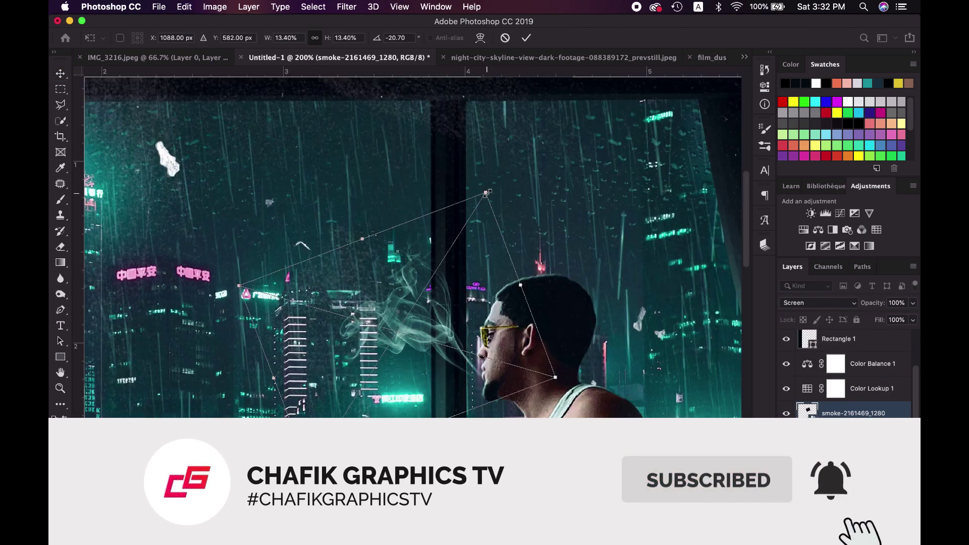
scroll(454, 313, up, 2)
- Smudge the smoke using a soft 54 px brush
super+click(441, 294)
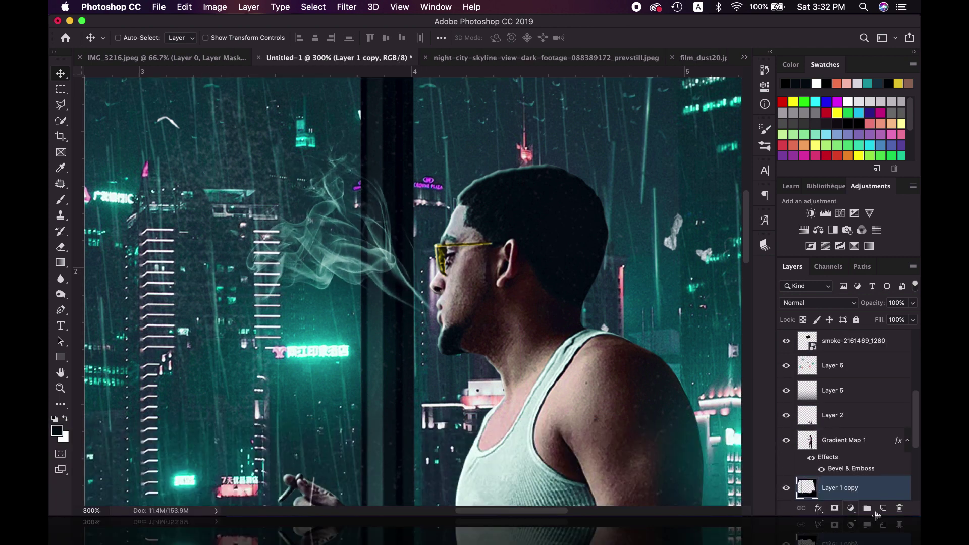
right_click(469, 351)
right_click(457, 348)
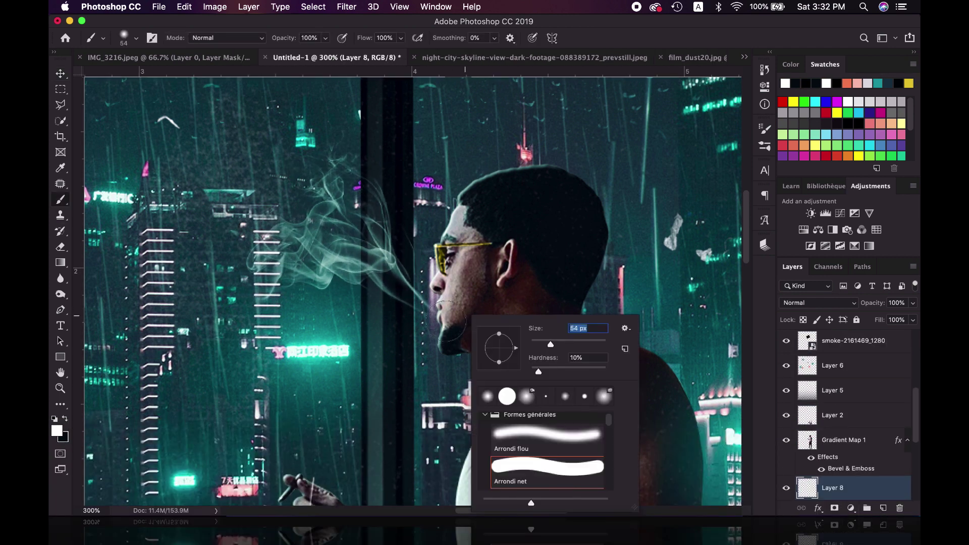
key(r)
right_click(501, 415)
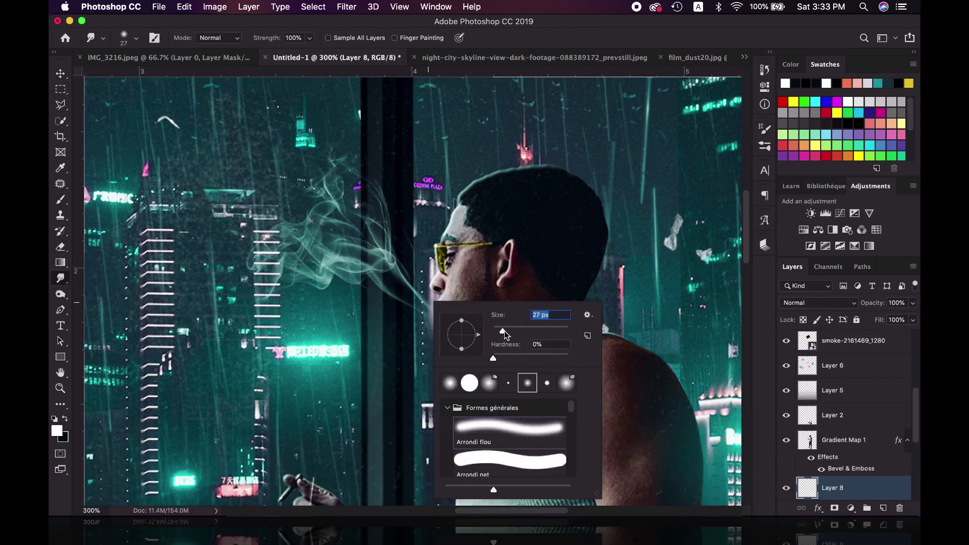
key(Escape)
key(v)
- Brighten the smoke layer's midtones to 1.24 with Levels
super+click(439, 242)
key(super+l)
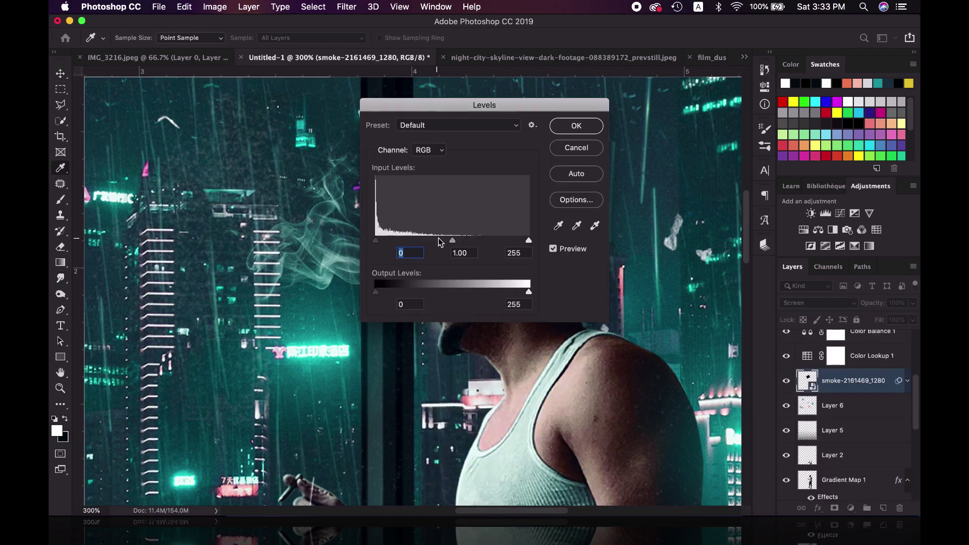
drag(453, 241, 441, 241)
drag(485, 105, 740, 109)
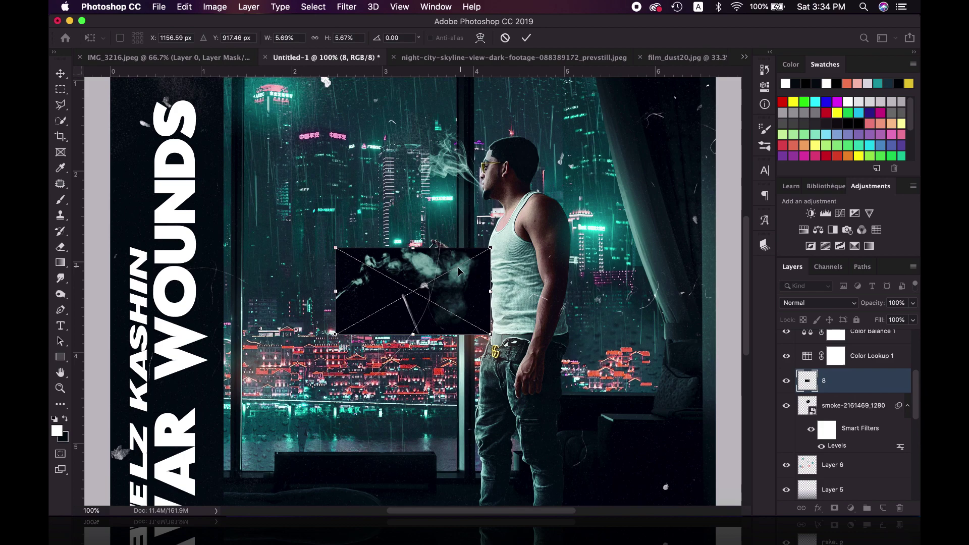
- Flip a second smoke layer horizontally, blend it in Screen mode, and place it by the cigarette hand
click(184, 7)
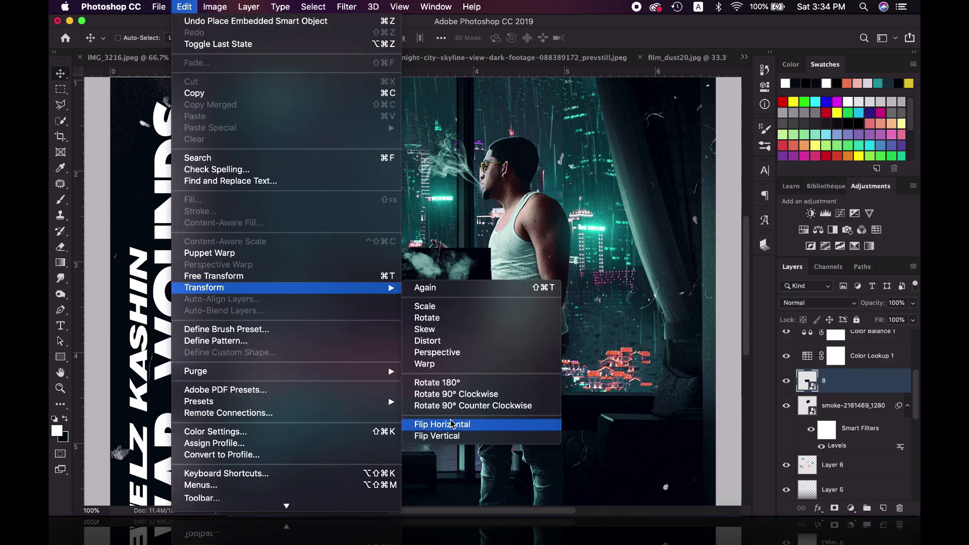
click(520, 422)
click(817, 302)
click(808, 399)
key(super+plus)
drag(485, 202, 430, 186)
key(Return)
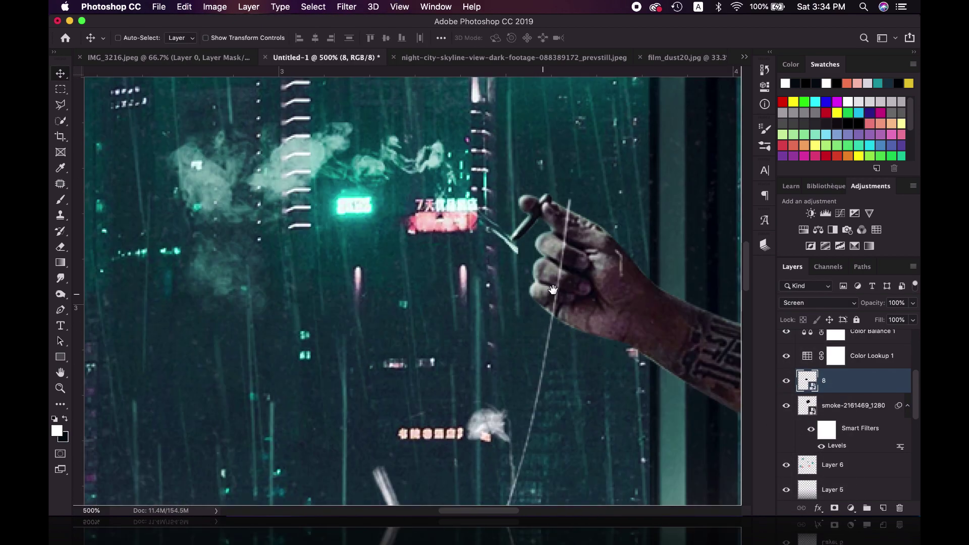
key(super+0)
- Give the WAR WOUNDS title a teal Color Overlay layer style
click(858, 392)
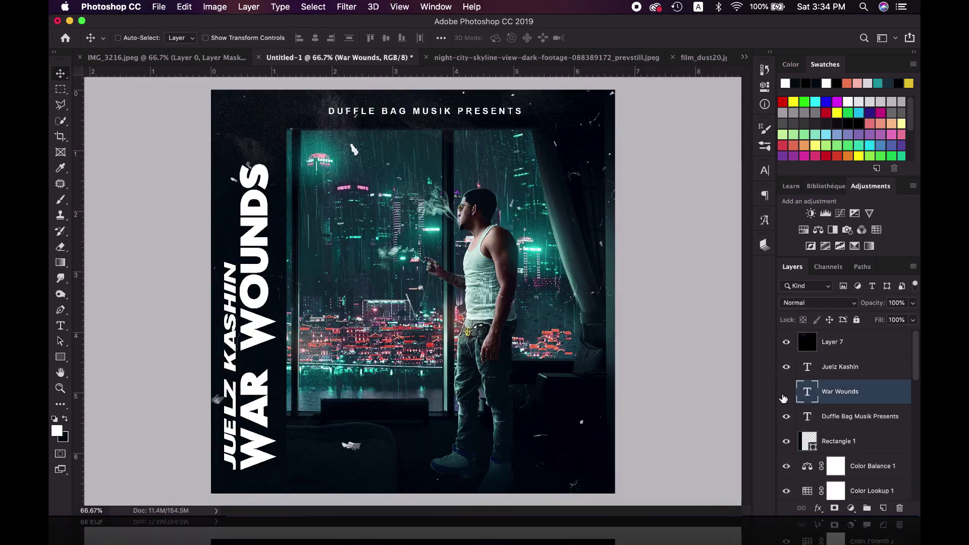
double_click(887, 396)
drag(599, 162, 762, 165)
click(563, 328)
click(816, 209)
key(Return)
key(Return)
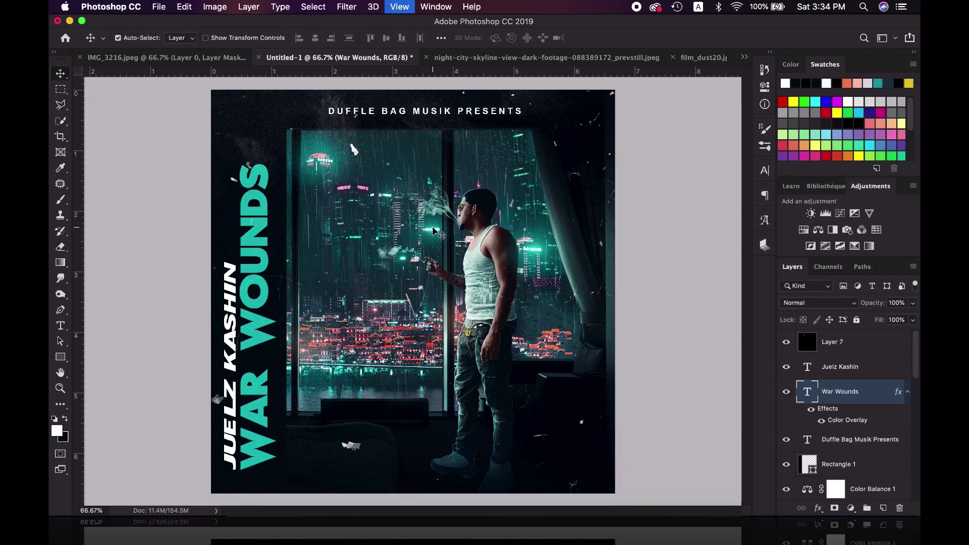
- Outline the artist name in red sampled from the city lights
double_click(883, 390)
key(super+minus)
click(485, 328)
click(737, 208)
click(376, 327)
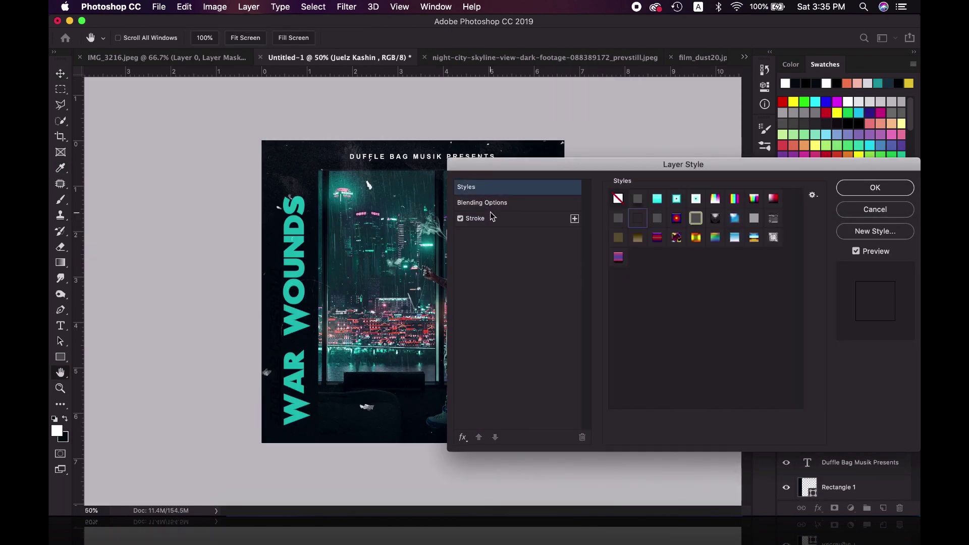
click(492, 216)
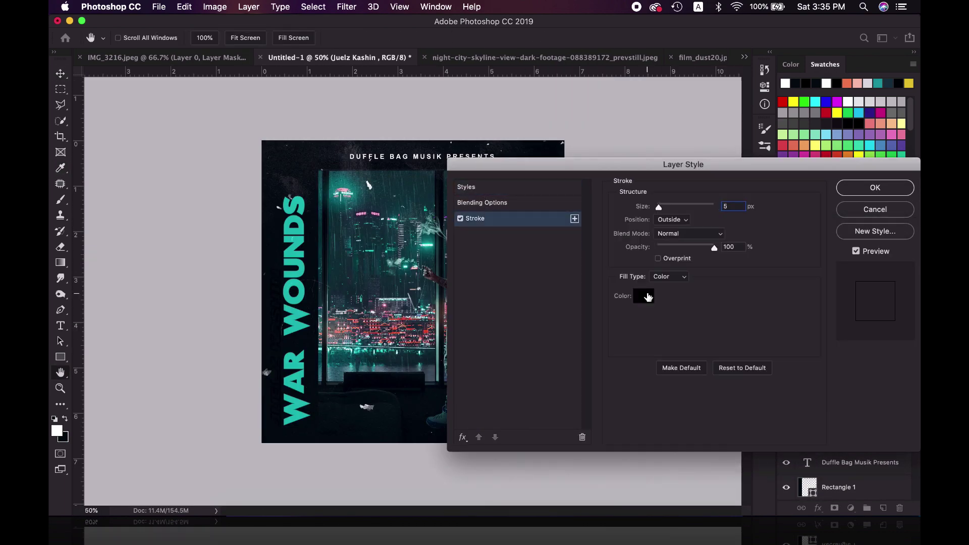
key(Return)
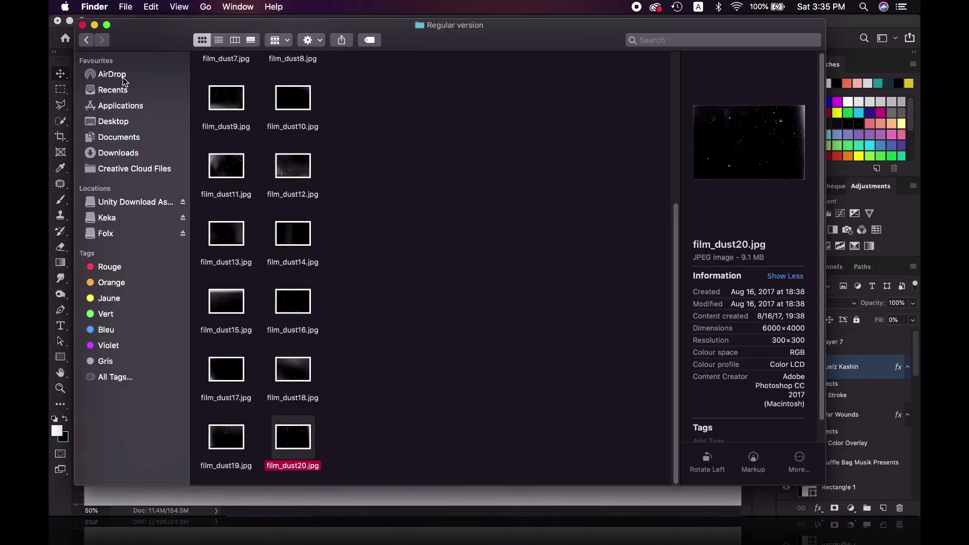
- Browse the High-Res-Overlay-Texture-Pack and preview its dirt textures
double_click(234, 146)
click(287, 153)
key(Left)
key(space)
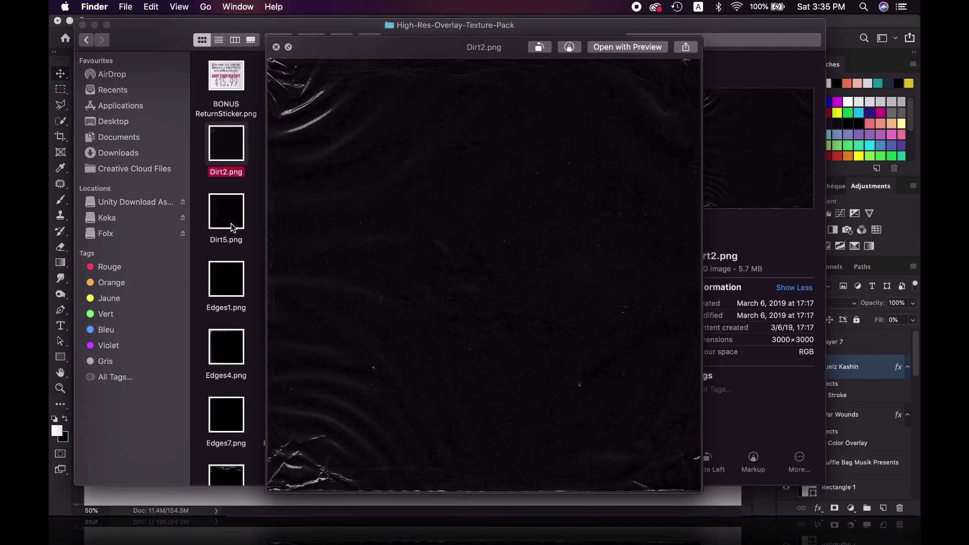
key(space)
- Bring the Edges2 texture onto the cover, stretch it to fill, and blend it
click(293, 279)
drag(293, 279, 402, 533)
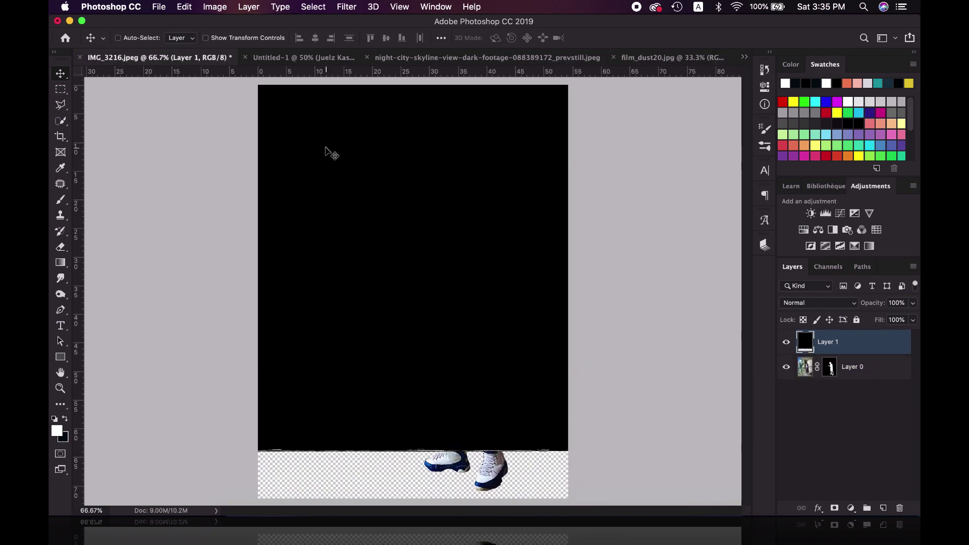
key(super+v)
key(super+t)
mouse_move(562, 400)
mouse_down()
mouse_move(525, 435)
mouse_move(565, 492)
mouse_up()
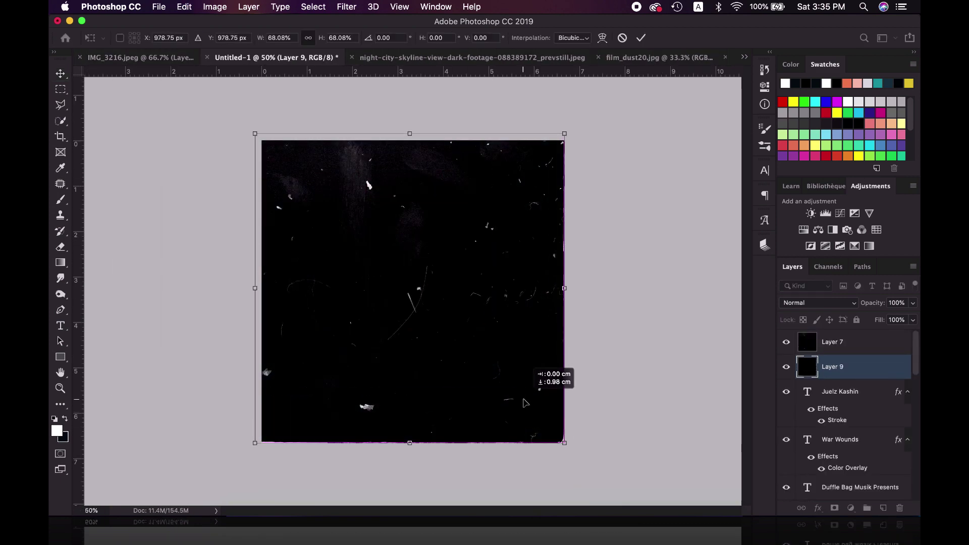
drag(260, 135, 261, 141)
key(Return)
click(818, 303)
- Find and open the PlasticWrap16 texture as its own document
key(super+Tab)
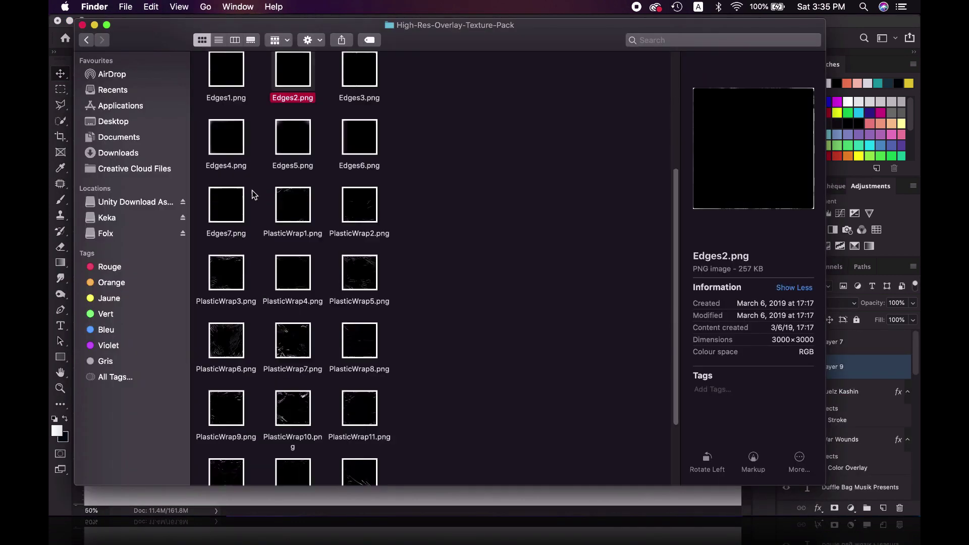
scroll(226, 303, down, 5)
click(226, 437)
key(space)
key(super+o)
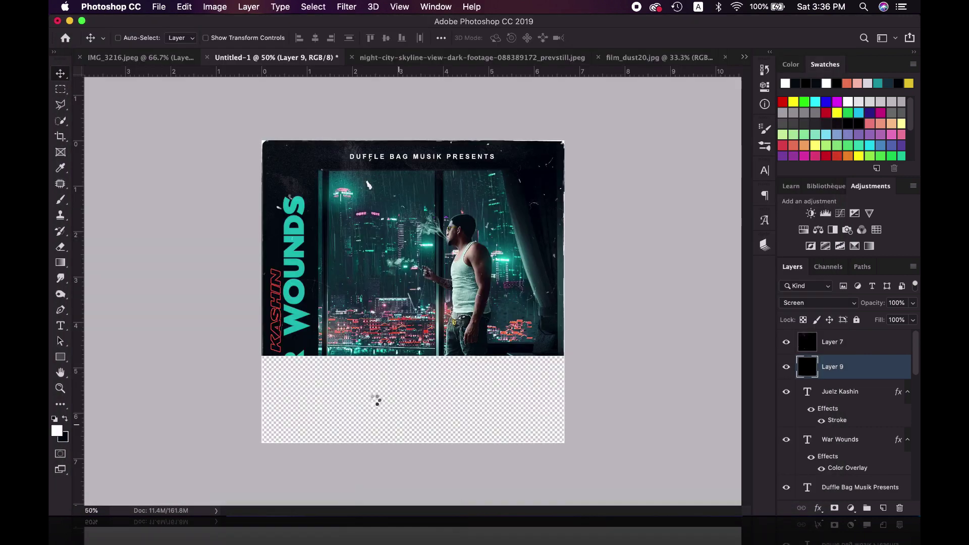
- Paste the plastic wrap texture onto the cover, enlarged to cover the canvas
key(super+a)
key(super+c)
key(super+v)
key(super+t)
drag(520, 359, 549, 405)
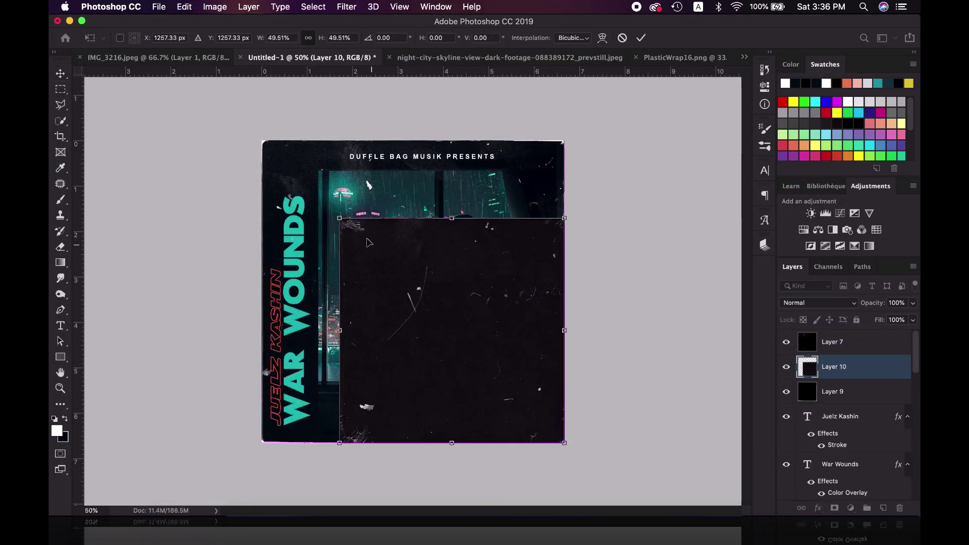
drag(340, 218, 263, 141)
key(Return)
- Set the plastic wrap to Screen blending and adjust its Levels
key(alt+shift+s)
key(super+l)
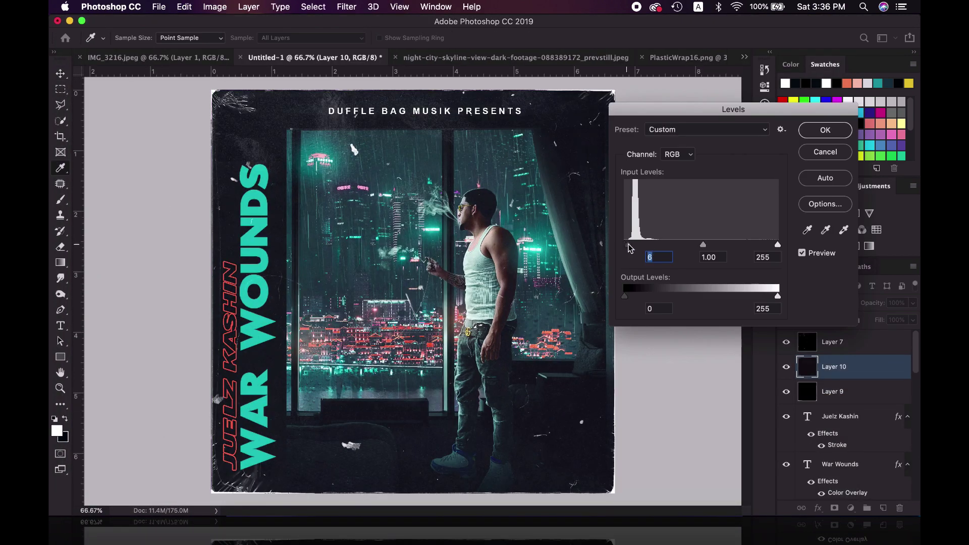
key(super+Tab)
key(super+Up)
- Bring advisory 2.png from the Logos folder into the cover
double_click(239, 75)
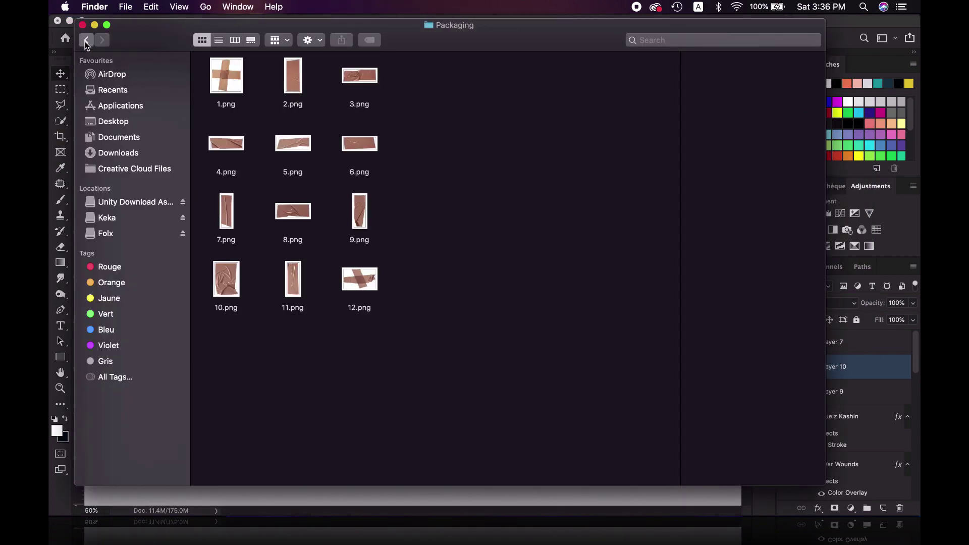
click(86, 40)
double_click(359, 76)
mouse_move(293, 76)
mouse_down()
mouse_move(379, 492)
mouse_move(389, 263)
mouse_move(306, 161)
mouse_move(308, 152)
mouse_up()
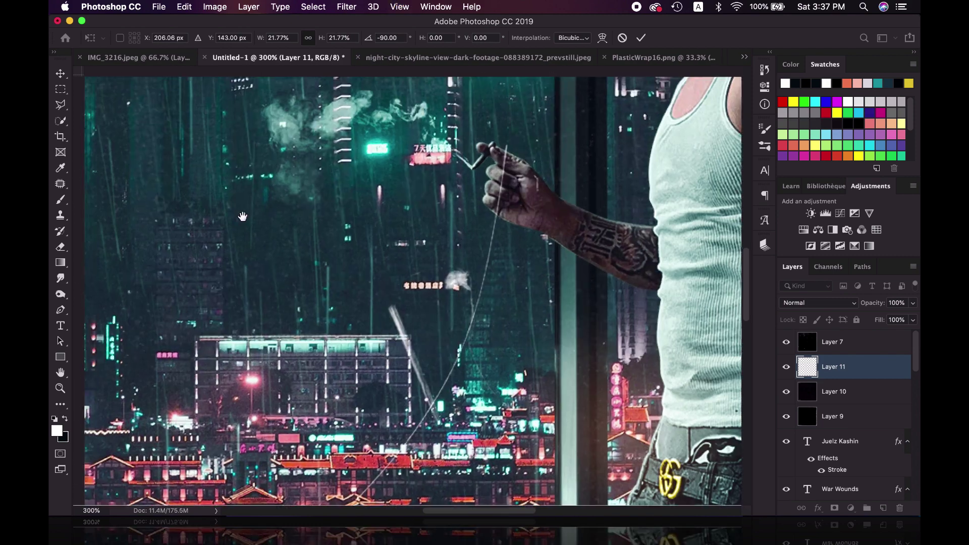
- Rotate the advisory label upright, shrink it, and move it to the top-left corner
key(super+plus)
key(super+plus)
key(super+plus)
drag(340, 325, 343, 253)
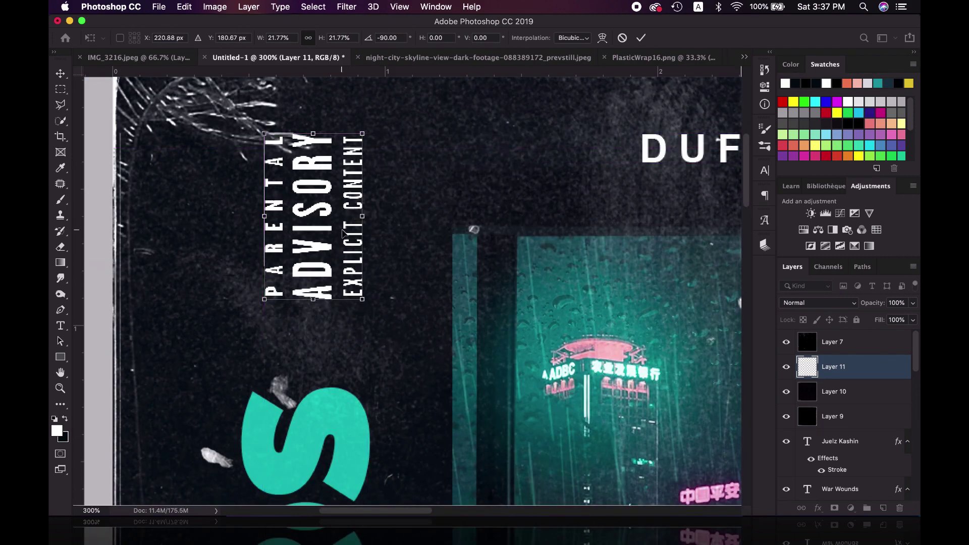
key(super+0)
mouse_move(384, 253)
mouse_down()
mouse_move(399, 265)
mouse_move(303, 172)
mouse_up()
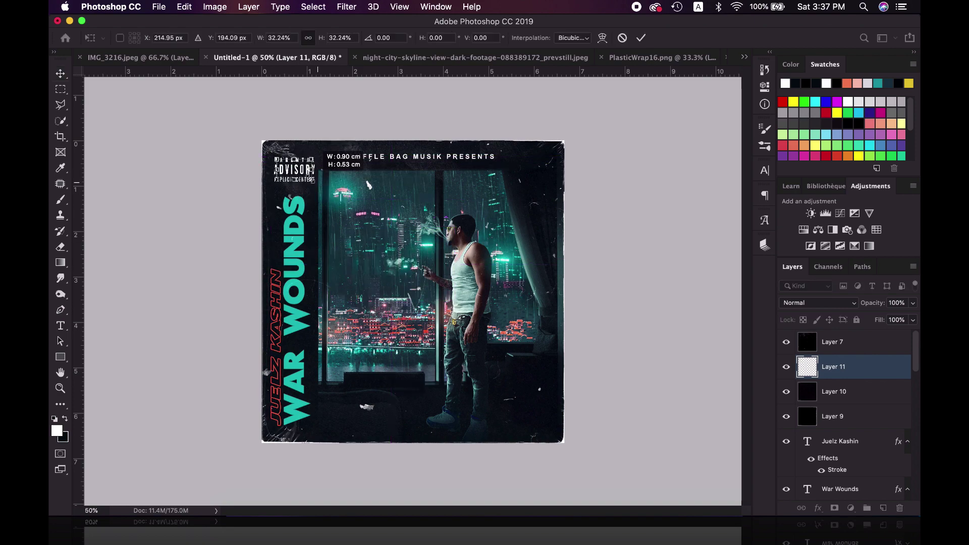
key(super+plus)
key(super+plus)
key(Return)
key(super+0)
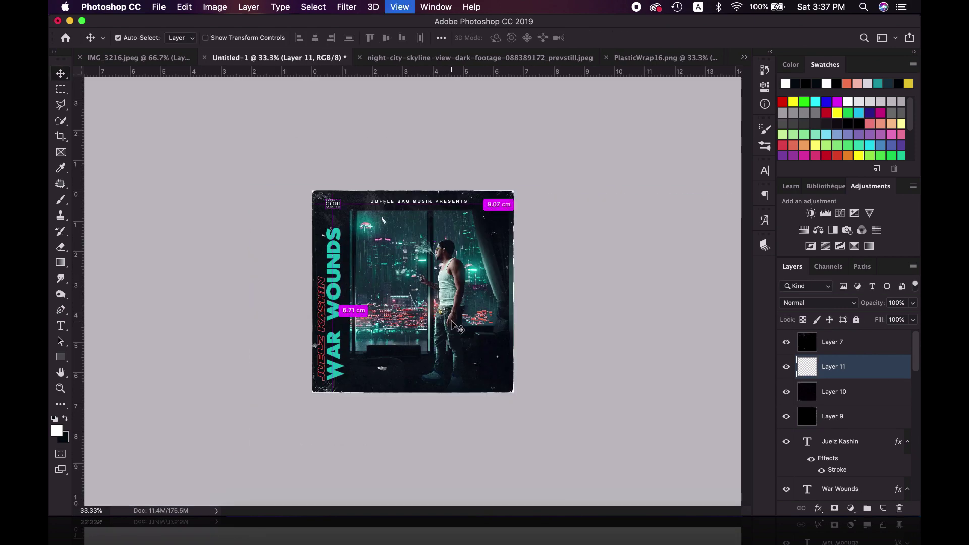
- Browse to the Stickers folder in the file browser
key(super+Tab)
click(87, 40)
double_click(283, 138)
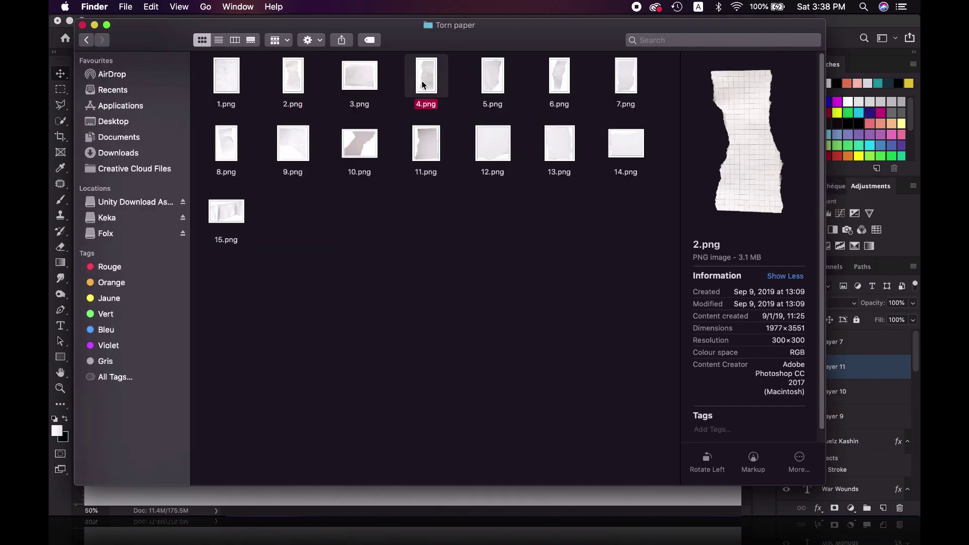
- Preview the torn paper images and bring torn paper 8.png onto the cover
click(626, 142)
key(space)
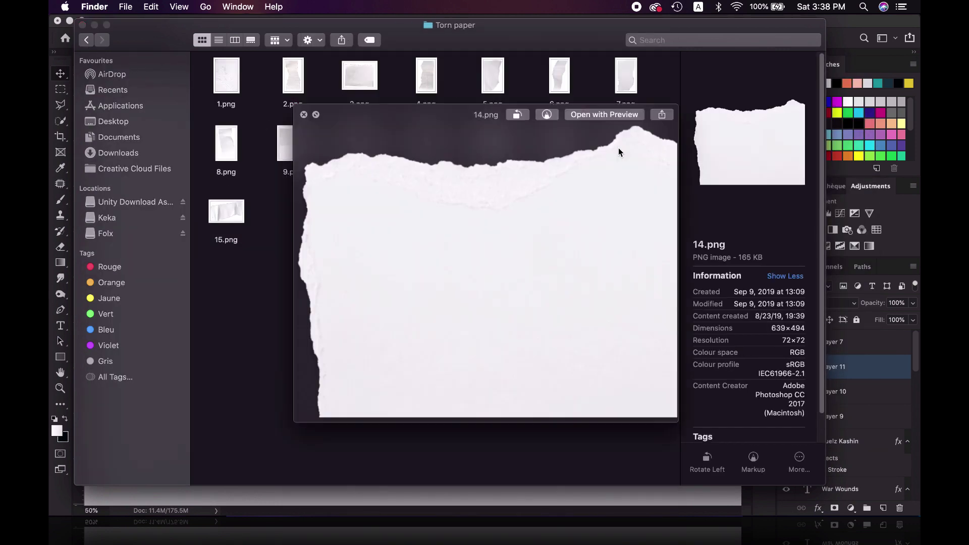
key(space)
click(225, 151)
double_click(225, 151)
drag(155, 85, 313, 335)
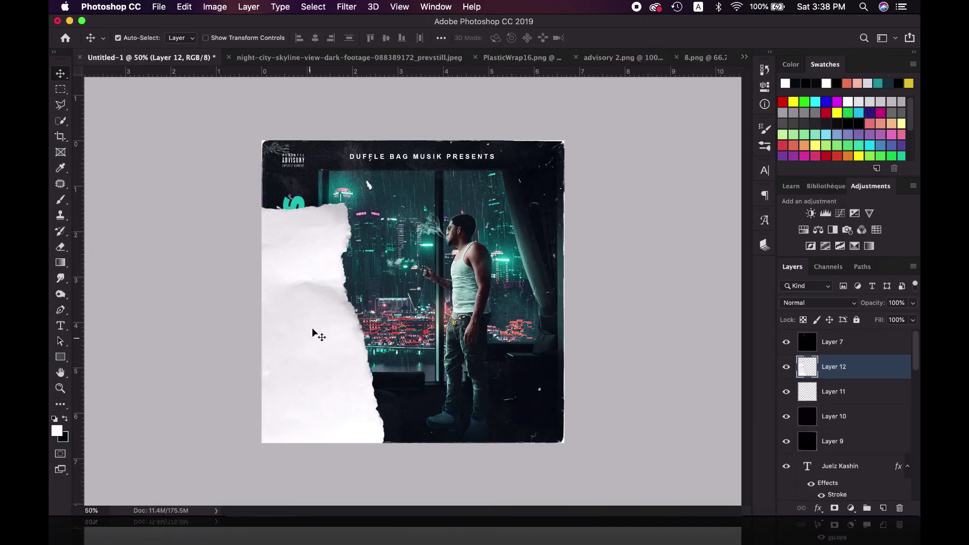
- Rotate and stretch the torn paper along the left edge, inverting it to dark with a levels tweak
key(super+t)
drag(303, 210, 318, 422)
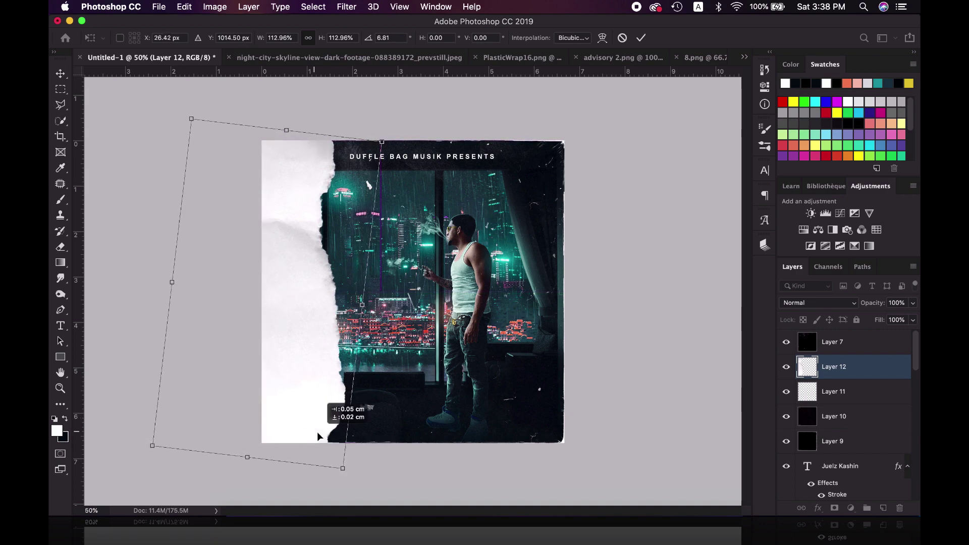
key(Return)
key(super+i)
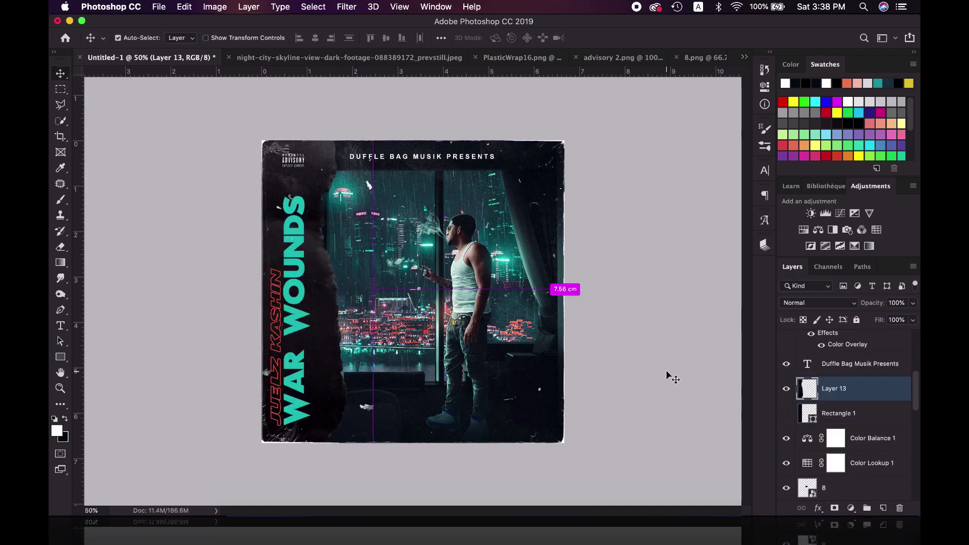
key(super+l)
key(Return)
key(super+t)
key(Return)
key(super+1)
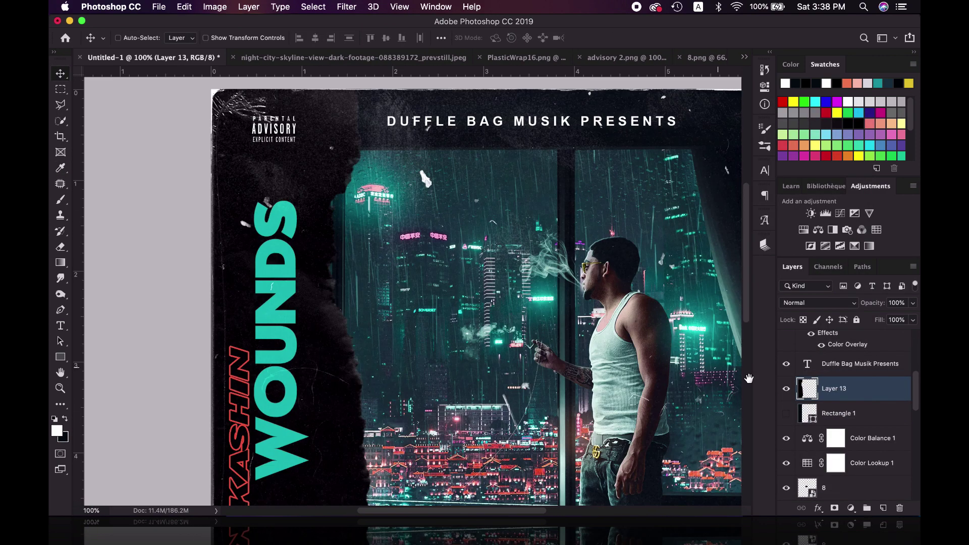
- Add a teal-filled layer clipped to the torn paper in Color blend mode
key(super+shift+alt+n)
right_click(858, 389)
click(716, 301)
click(60, 263)
click(115, 272)
click(227, 283)
click(817, 303)
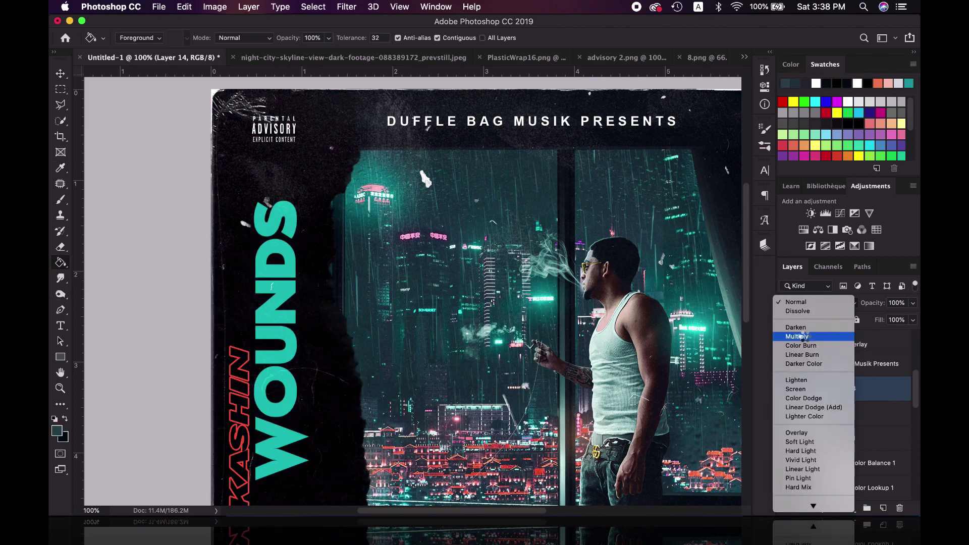
click(797, 492)
key(super+minus)
- Reselect the torn paper layer with the Move tool and zoom out to review the cover
key(super+plus)
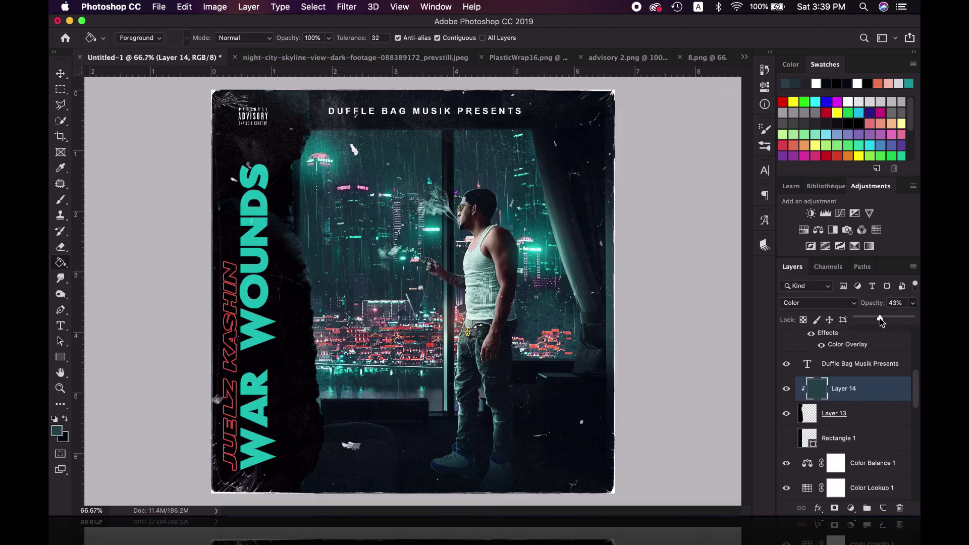
key(alt+bracketleft)
key(v)
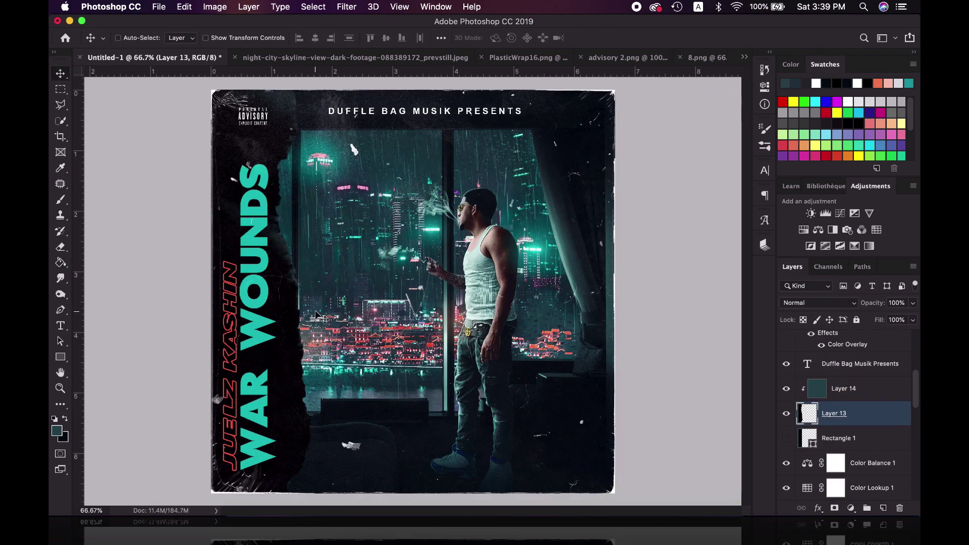
key(super+minus)
- Find CG-Logo2.png via file search and place it on the cover at a smaller size
key(super+plus)
key(super+space)
text(cg-)
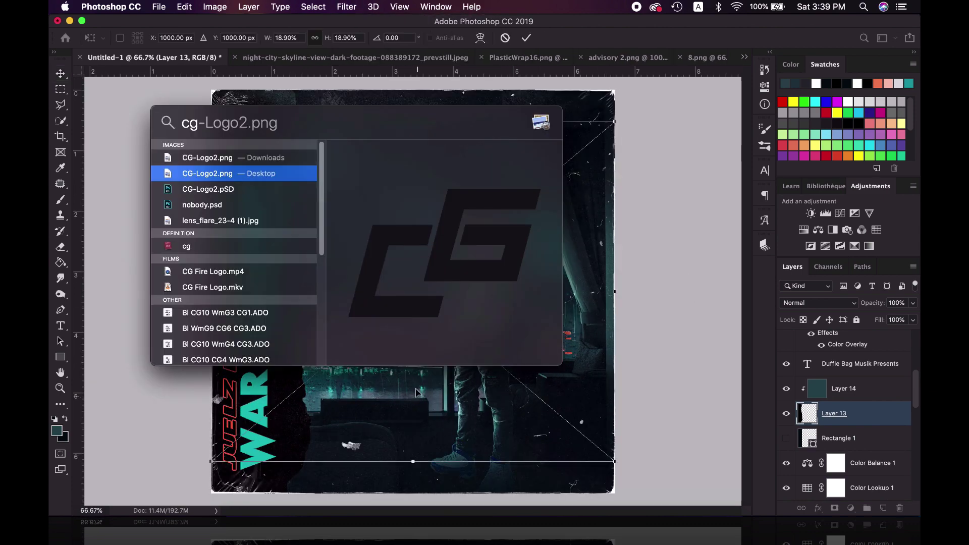
drag(238, 171, 414, 262)
key(Return)
- Invert the logo to white, move its layer above the teal tint and rasterize it
key(super+i)
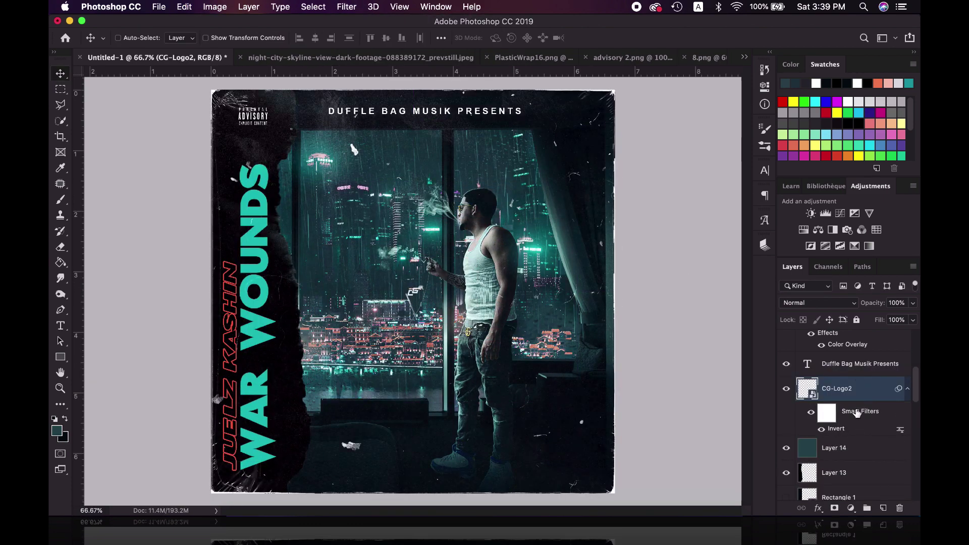
right_click(863, 414)
drag(838, 413, 838, 360)
key(super+alt+shift+n)
key(super+e)
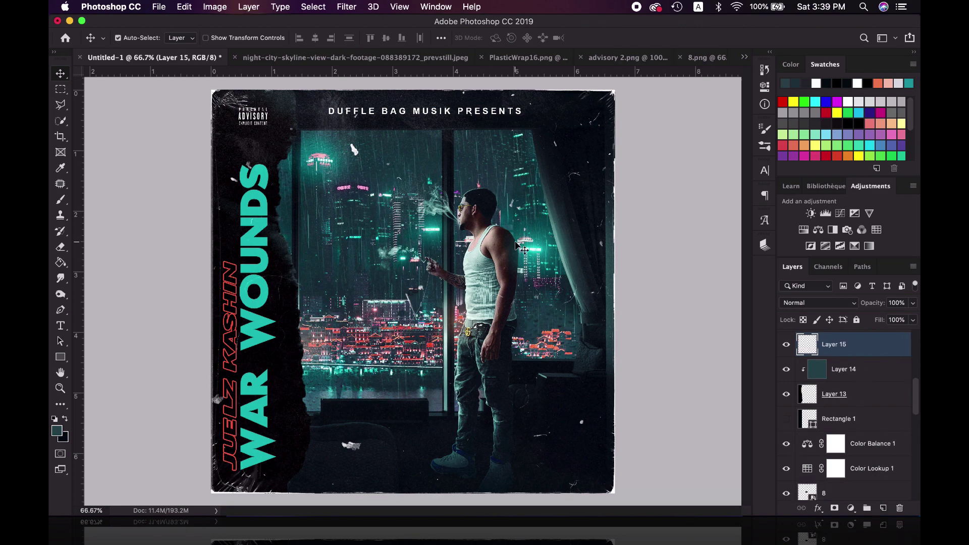
- Move the logo to the bottom-right corner and set its opacity to 40%
drag(450, 271, 631, 452)
click(913, 319)
click(875, 319)
key(super+minus)
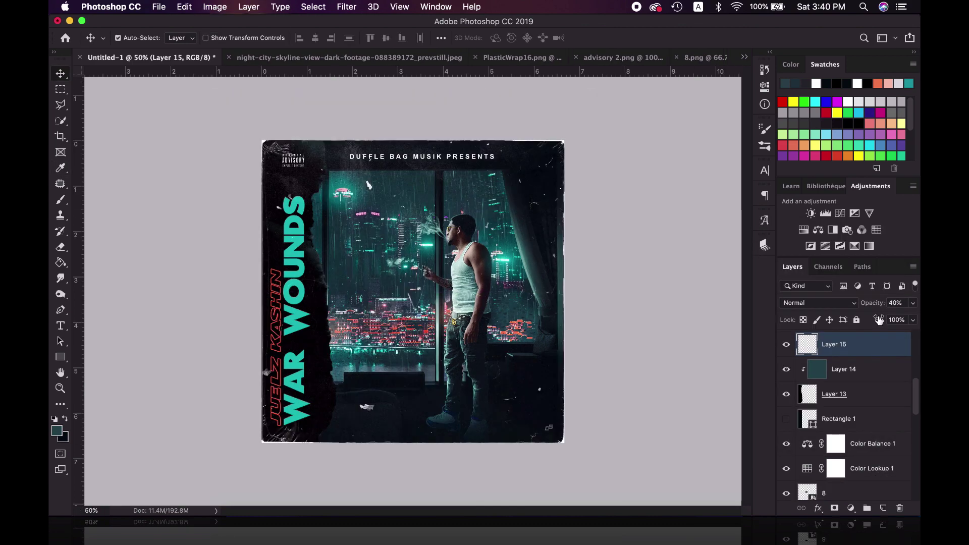
scroll(853, 404, down, 3)
scroll(853, 403, down, 3)
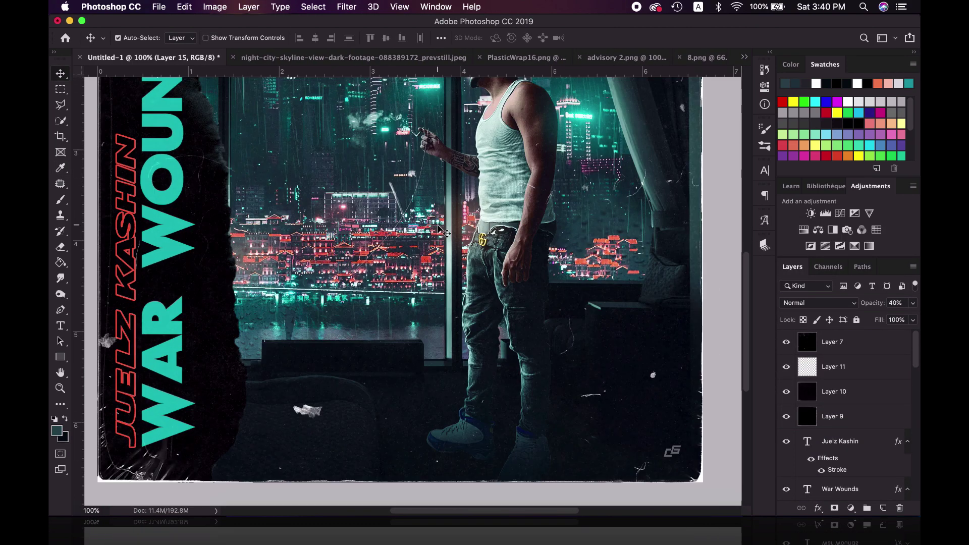